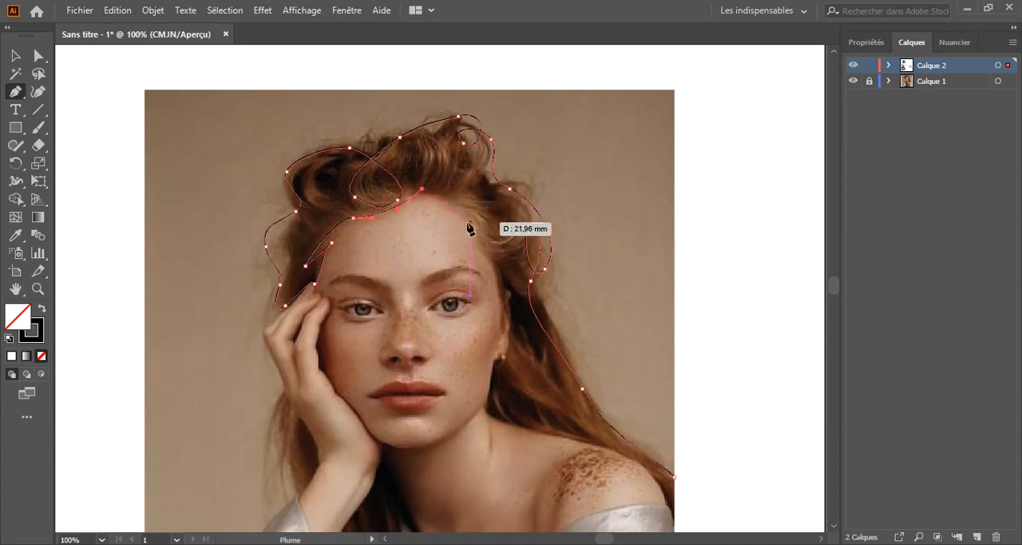
Continue the Pen path down the hairline at the temple and trace the ear with its inner loop
drag(471, 225, 471, 256)
click(496, 280)
drag(461, 318, 397, 220)
drag(436, 197, 443, 194)
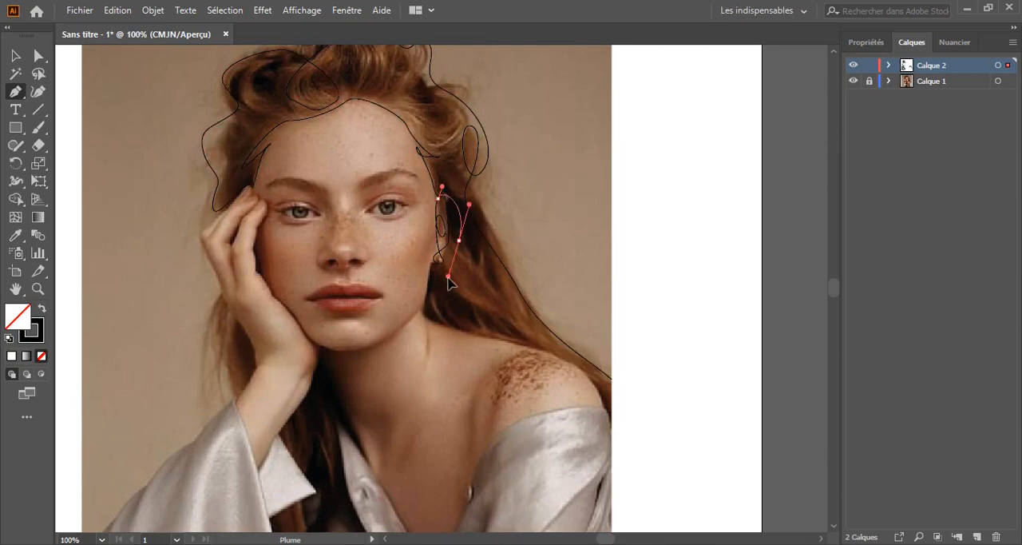
Trace from the earlobe down the neck and along the bare shoulder to the blouse's edge
drag(426, 270, 426, 272)
drag(426, 301, 452, 329)
drag(552, 354, 571, 364)
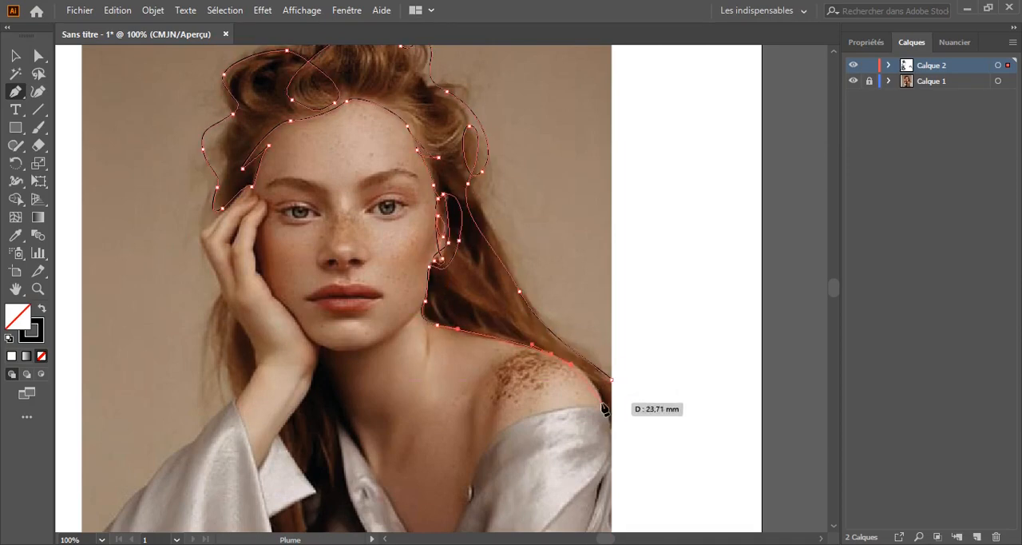
drag(602, 401, 608, 413)
Trace the blouse neckline from the shoulder, adding a small loop at the button, down to the V point
drag(407, 416, 429, 344)
drag(517, 363, 495, 389)
drag(489, 432, 497, 424)
drag(482, 409, 473, 410)
drag(454, 496, 443, 514)
click(453, 496)
Trace the other side of the V neckline up to the chin and follow the jawline toward the ear
drag(367, 355, 357, 349)
drag(339, 274, 349, 266)
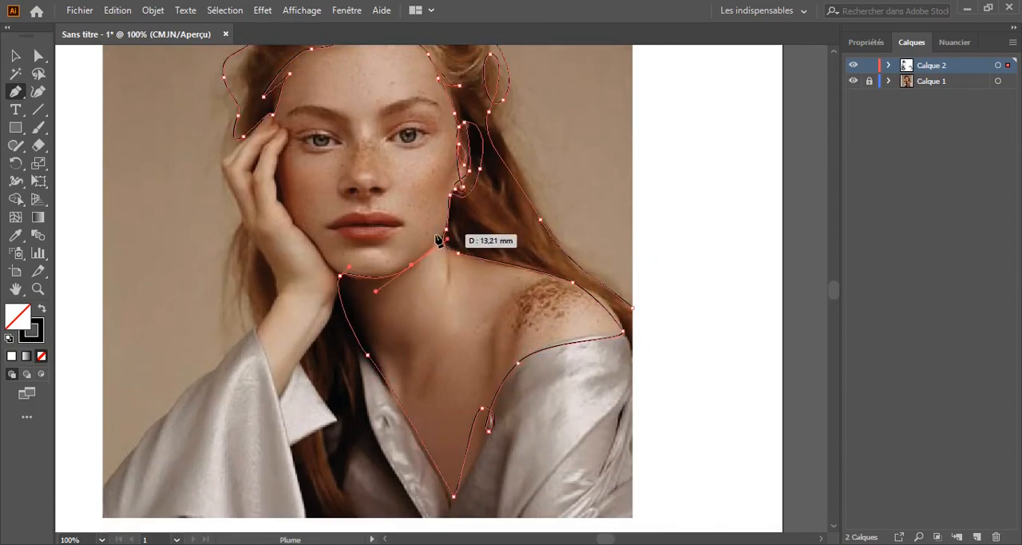
drag(436, 237, 441, 232)
Double the line back along the jaw and trace the inner edge of the forearm down to the cuff
drag(334, 313, 335, 361)
click(334, 313)
drag(278, 395, 267, 405)
drag(242, 338, 289, 292)
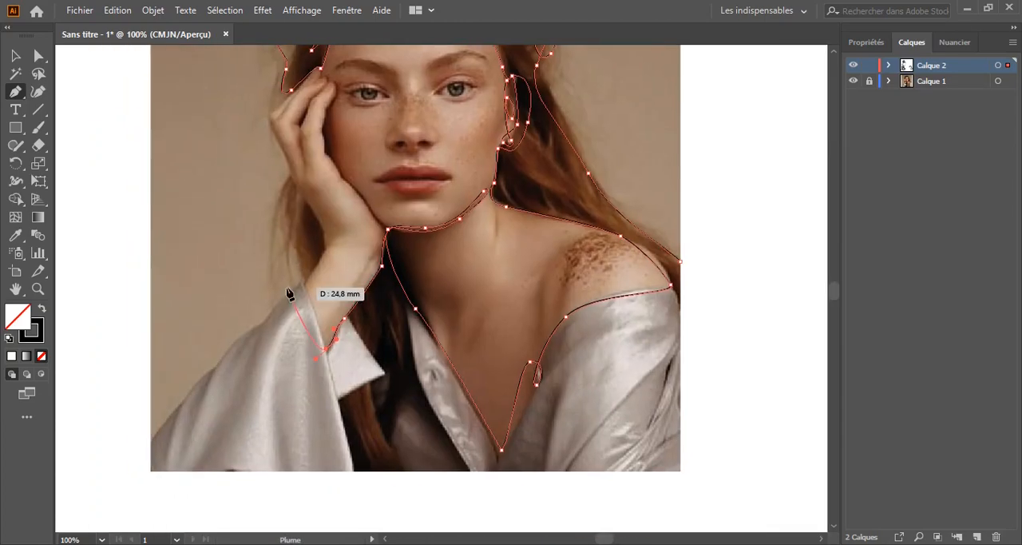
Hide the photo layer Calque 1 to examine the line drawing alone, and show it again
key(ctrl+minus)
drag(441, 289, 349, 444)
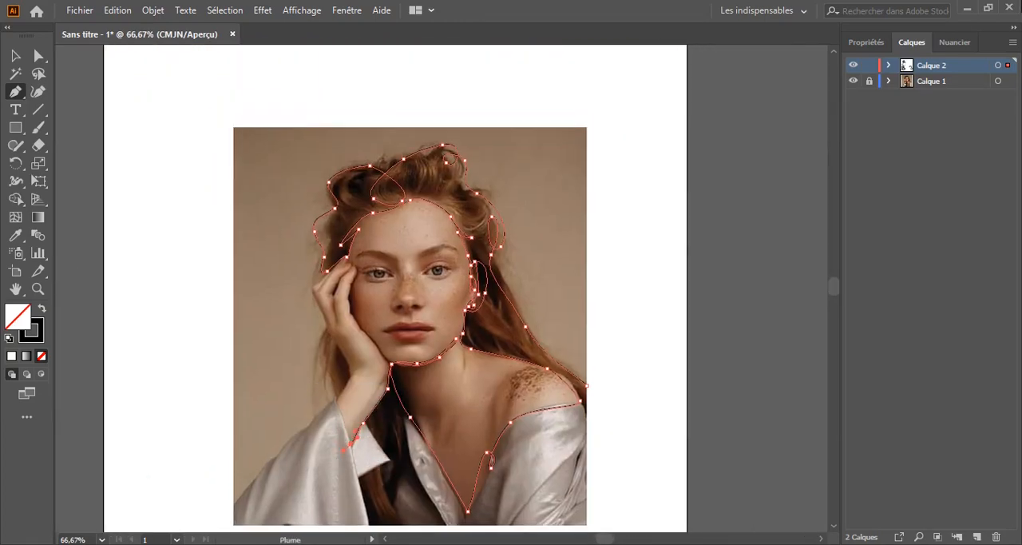
click(853, 81)
key(v)
click(200, 145)
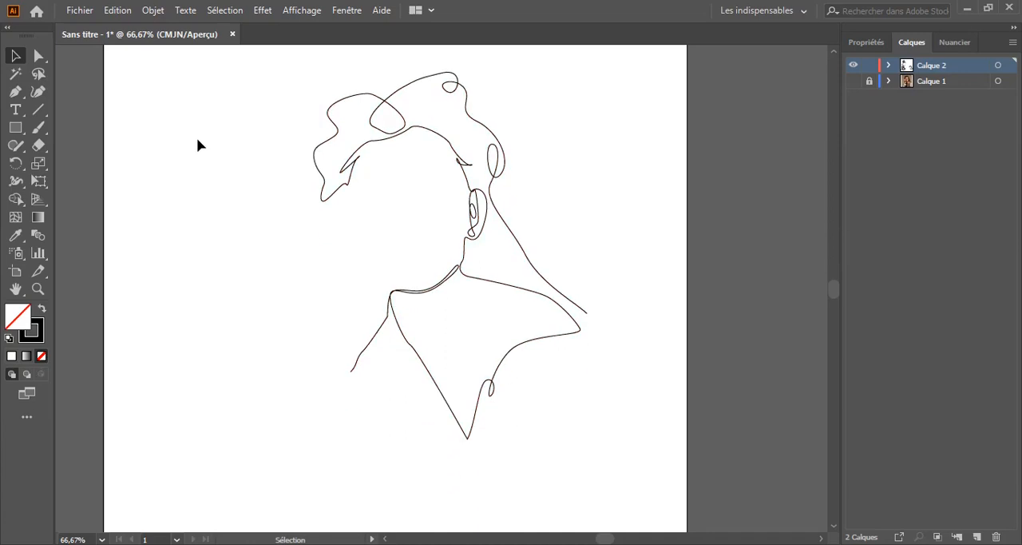
scroll(199, 194, up, 1)
drag(264, 357, 267, 353)
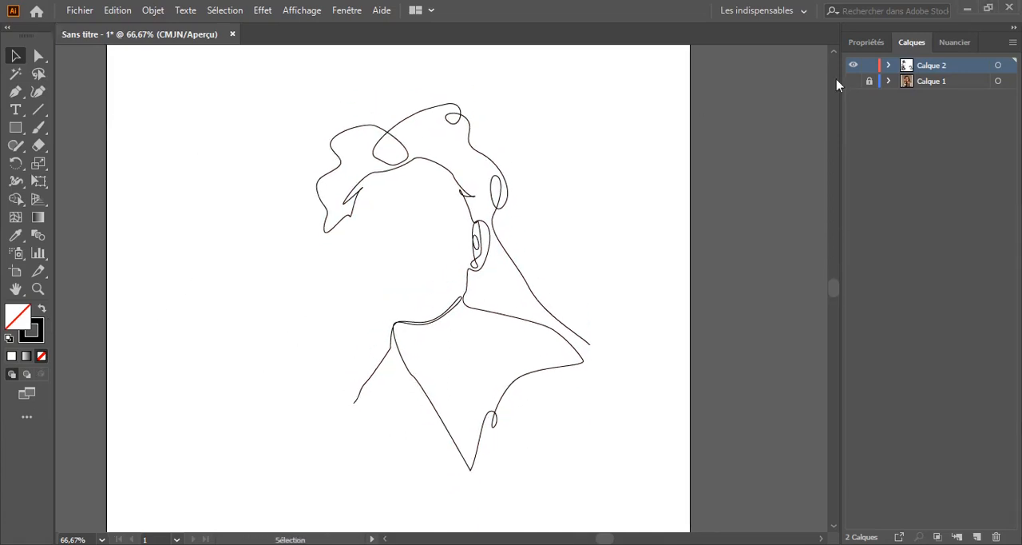
click(853, 81)
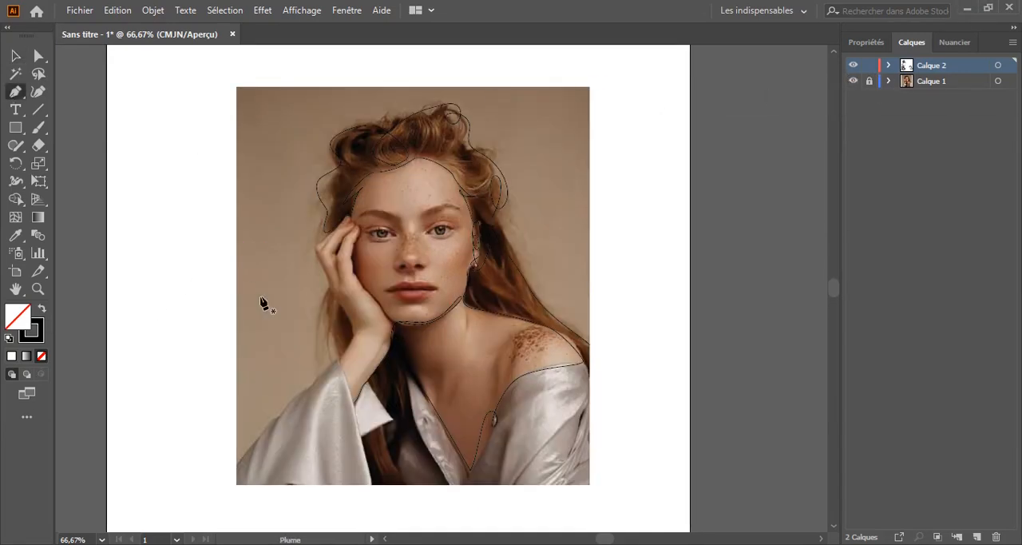
Resume the path at the sleeve and trace across the cuff opening and up the outer edge of the wrist
key(ctrl+plus)
key(ctrl+plus)
drag(270, 484, 330, 402)
click(302, 467)
drag(274, 363, 288, 347)
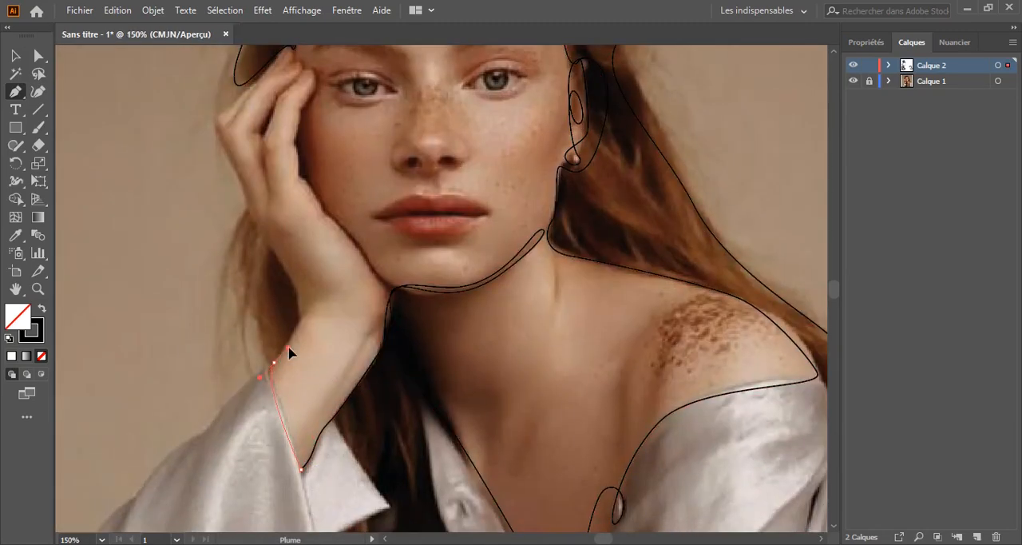
drag(294, 290, 285, 271)
Trace the hand's edge along the cheek and outline the fingers with small loops for the fingernails
drag(339, 277, 438, 369)
click(404, 323)
click(382, 291)
drag(376, 258, 371, 258)
drag(416, 212, 354, 446)
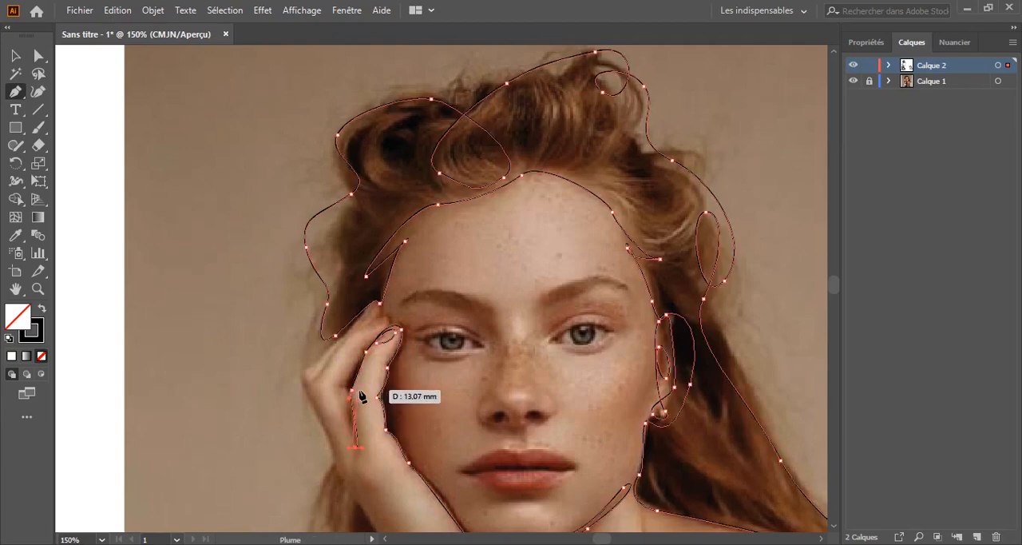
drag(391, 323, 418, 298)
click(390, 323)
drag(362, 330, 371, 323)
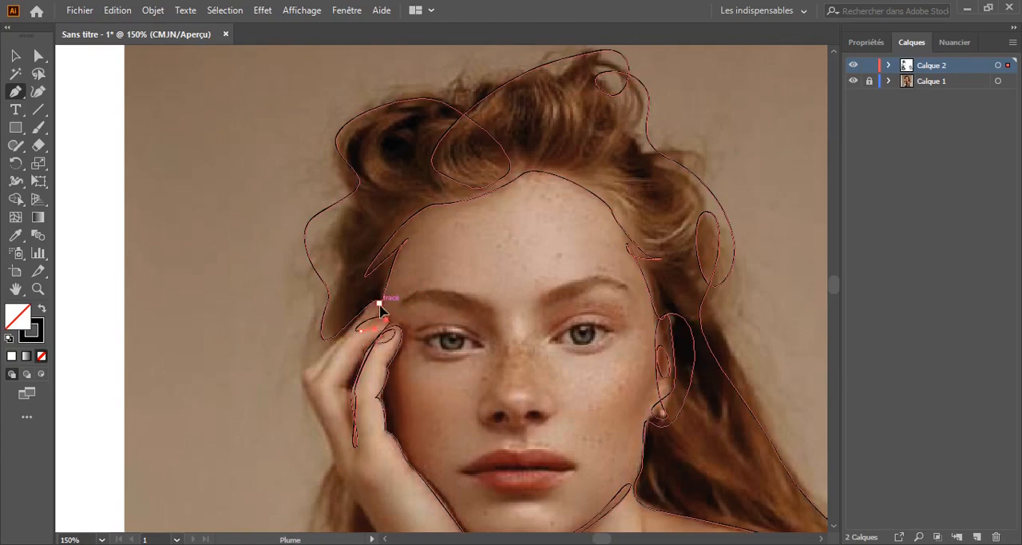
Trace from the upper fingertip over the knuckle and down the back of the hand toward the wrist
click(381, 310)
drag(305, 373, 251, 449)
scroll(312, 379, down, 5)
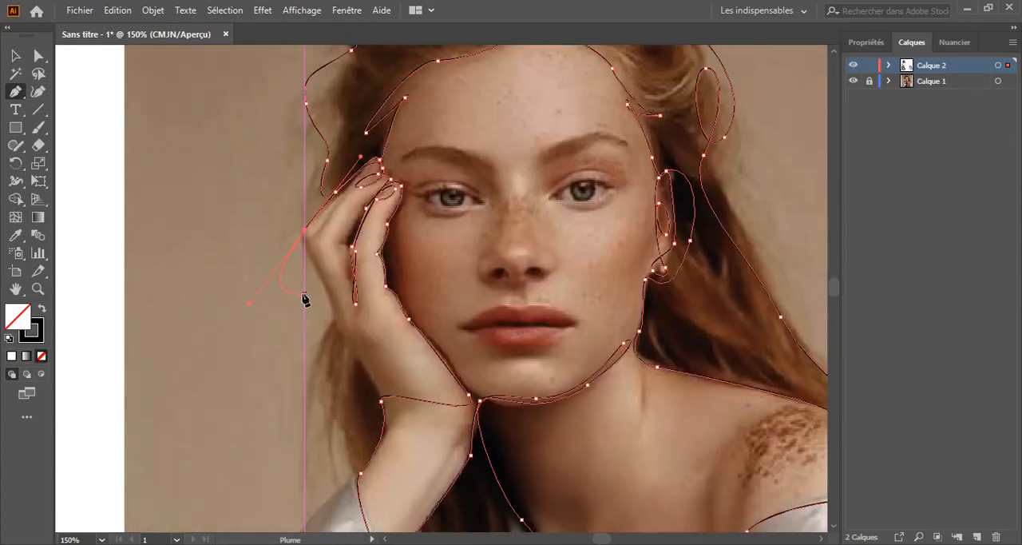
drag(326, 293, 334, 303)
drag(355, 362, 371, 382)
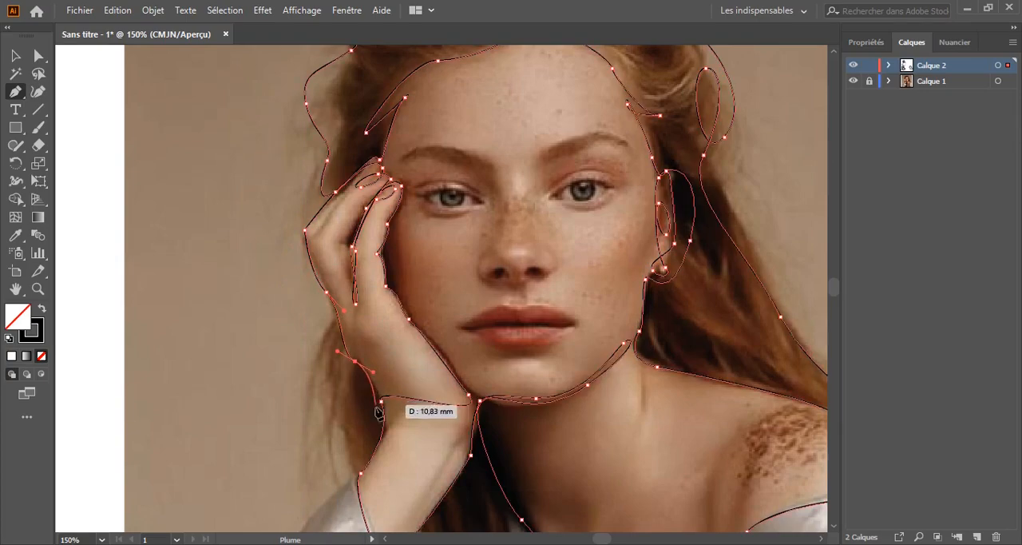
Trace the hair strand beside the wrist, with a small loop, up to the back of the hand
drag(370, 450, 351, 465)
drag(338, 416, 293, 384)
click(309, 368)
drag(331, 316, 324, 303)
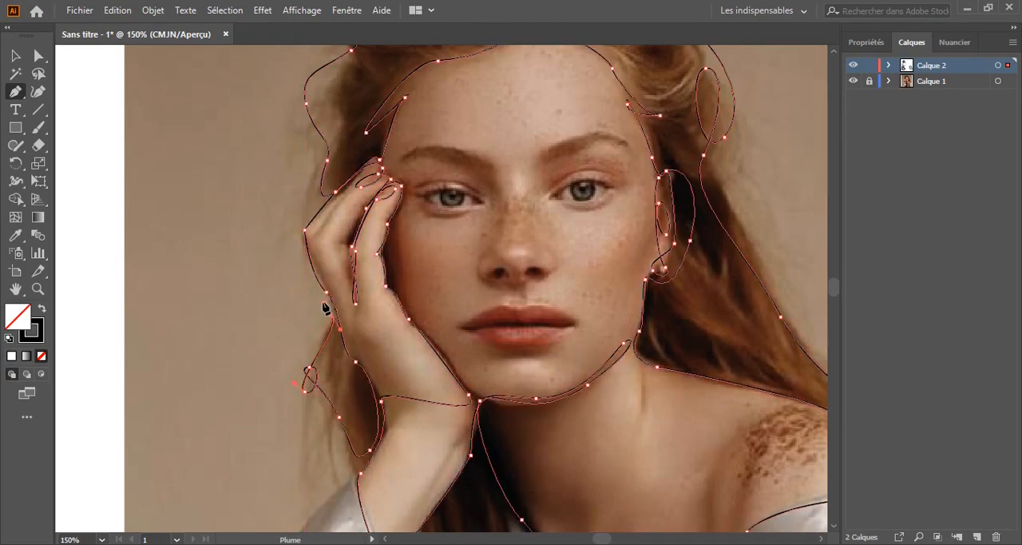
Hide the photo layer Calque 1 and deselect the path for a clear view of the hand area
key(ctrl+minus)
drag(371, 264, 240, 276)
click(854, 82)
key(v)
click(151, 236)
key(ctrl+plus)
key(ctrl+plus)
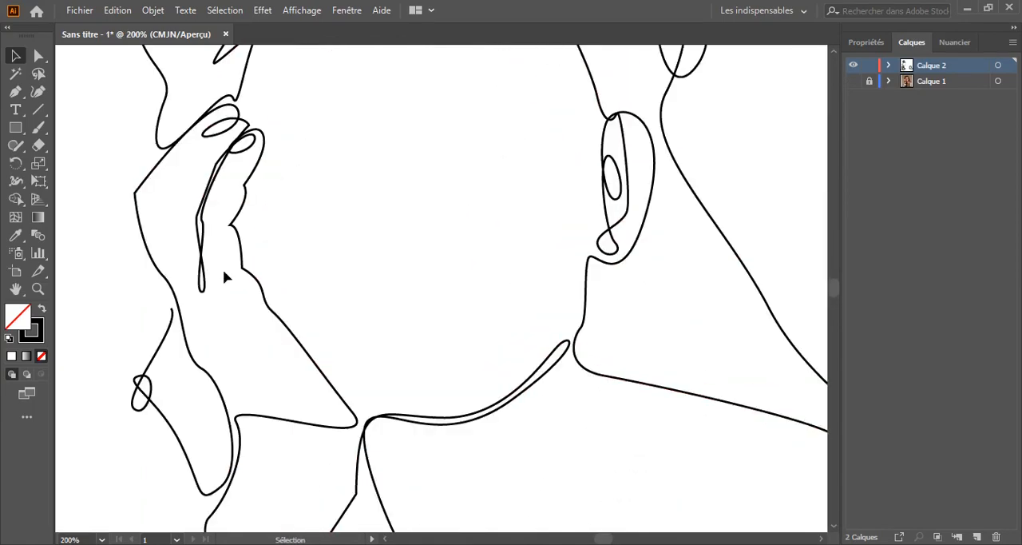
Delete the looped upper part of the hair strand beside the wrist with Direct Selection
drag(132, 325, 262, 252)
click(278, 288)
key(a)
click(300, 235)
key(Delete)
click(268, 301)
key(Delete)
click(262, 336)
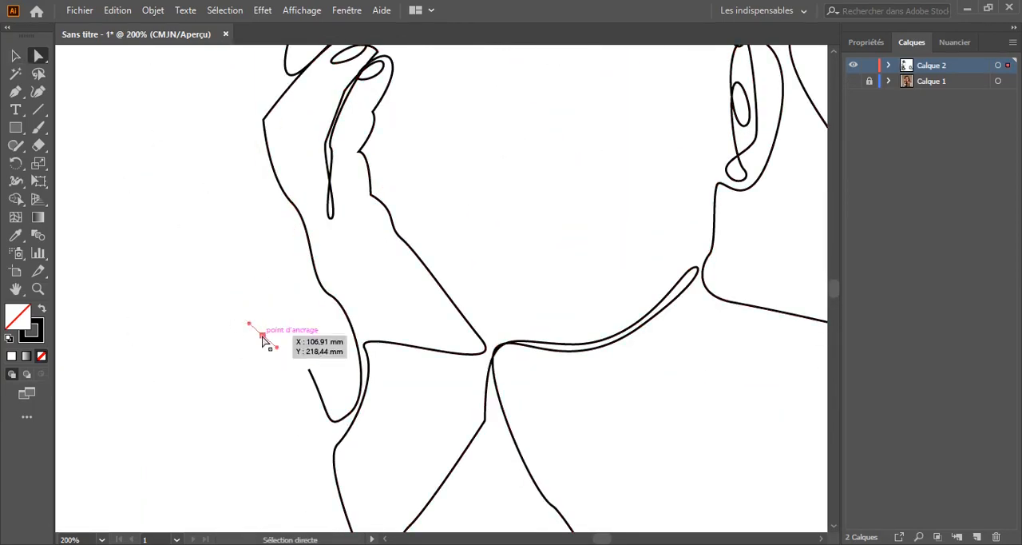
key(Delete)
Redraw the hair strand from its open end with a small loop, running up across the hand to the fingers
key(p)
click(309, 369)
mouse_move(286, 314)
mouse_down()
mouse_move(277, 310)
mouse_move(315, 310)
mouse_move(253, 333)
mouse_move(274, 295)
mouse_up()
key(ctrl+z)
key(ctrl+z)
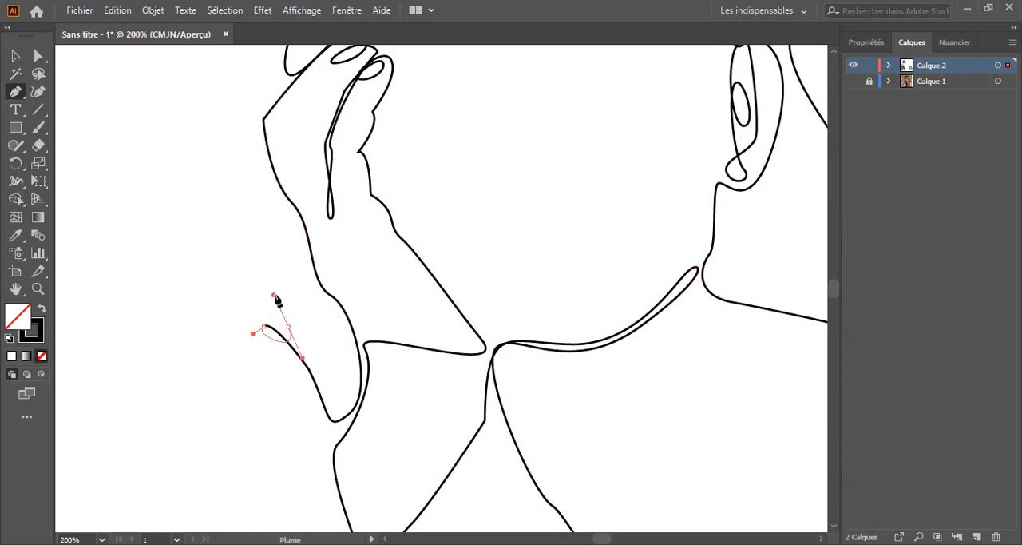
drag(274, 219, 287, 196)
scroll(237, 173, up, 2)
click(325, 139)
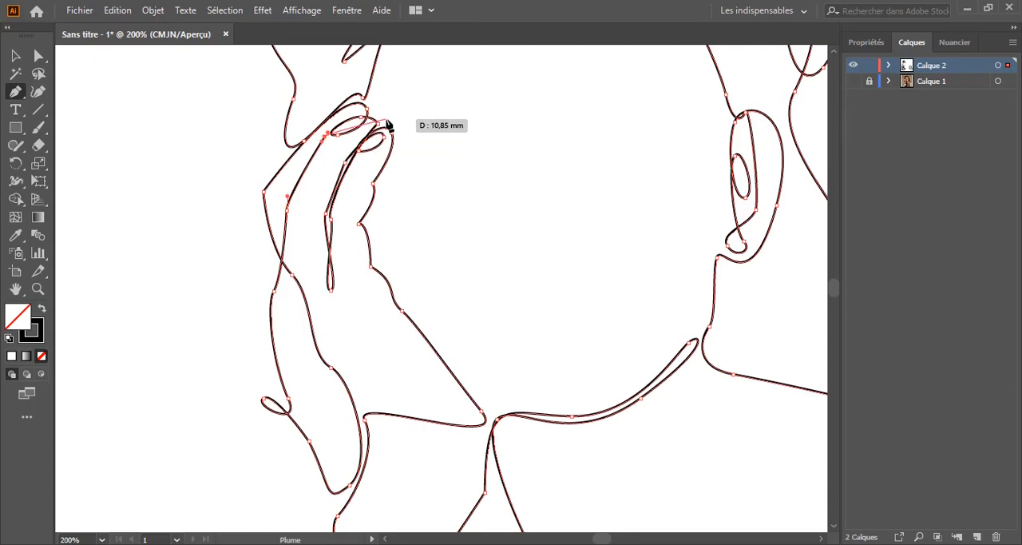
End the hair strand path and examine the whole line drawing
drag(426, 134, 496, 290)
scroll(495, 290, down, 2)
drag(554, 326, 450, 298)
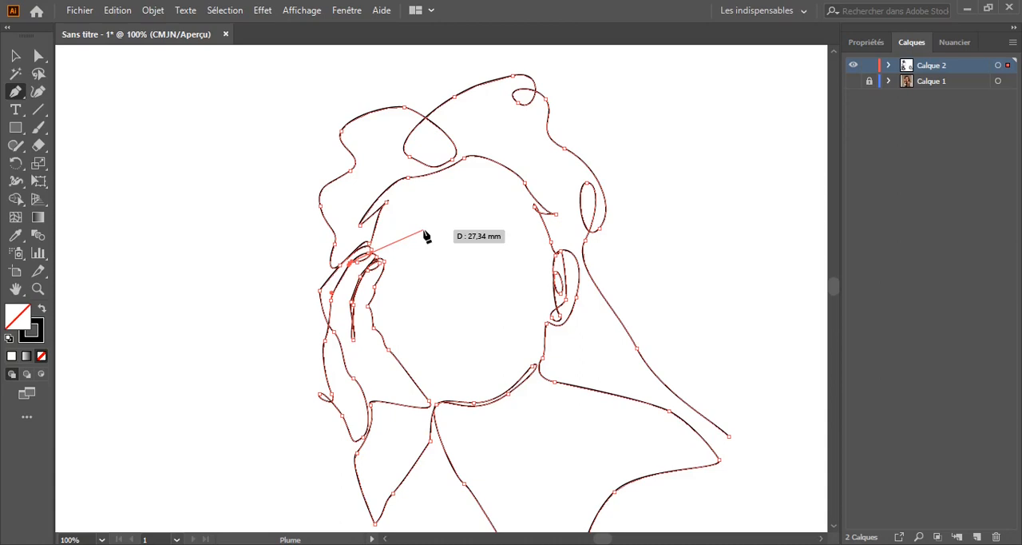
scroll(452, 229, down, 4)
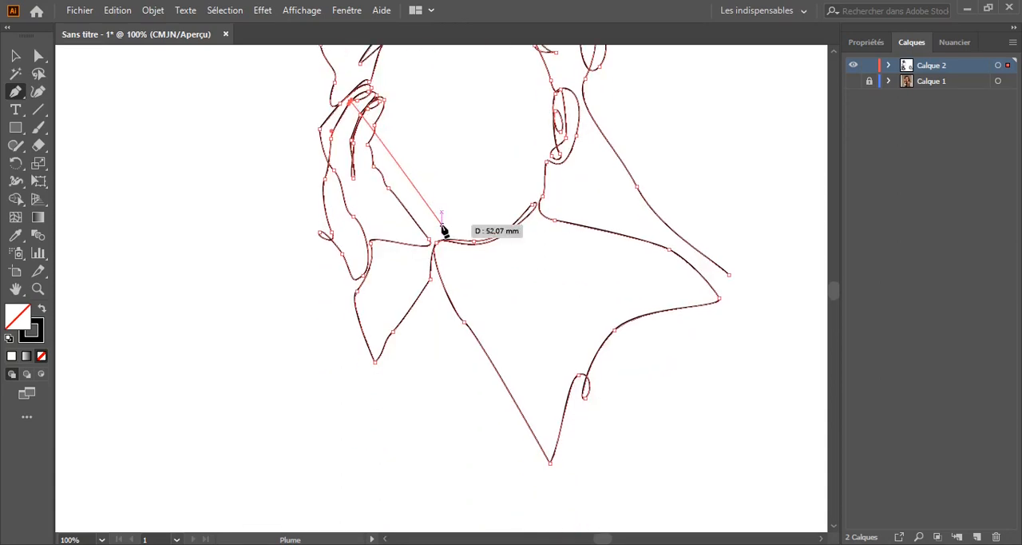
scroll(444, 230, up, 3)
click(15, 56)
click(241, 338)
drag(243, 339, 194, 347)
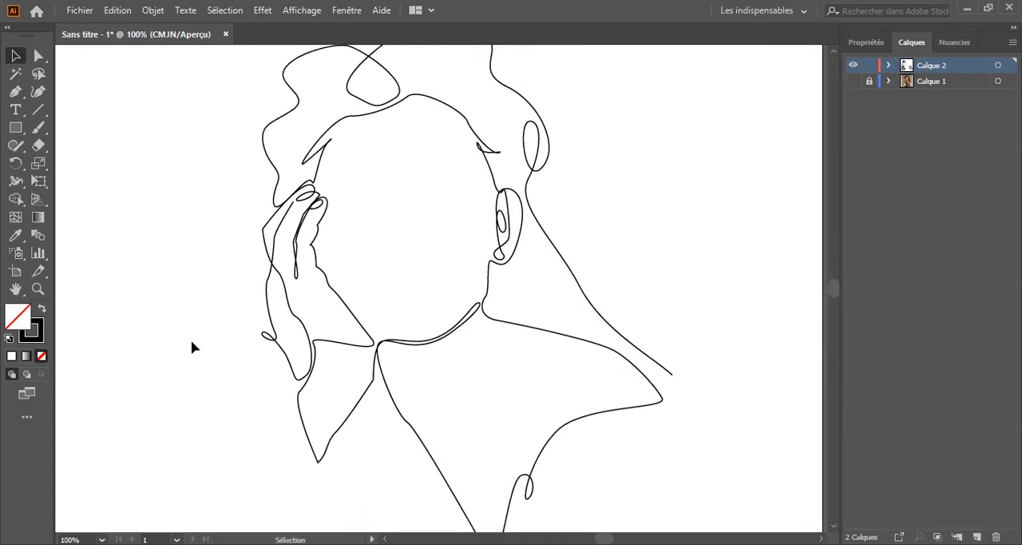
Compare the line drawing with the photo by toggling the visibility of Calque 1, leaving the photo shown
click(853, 81)
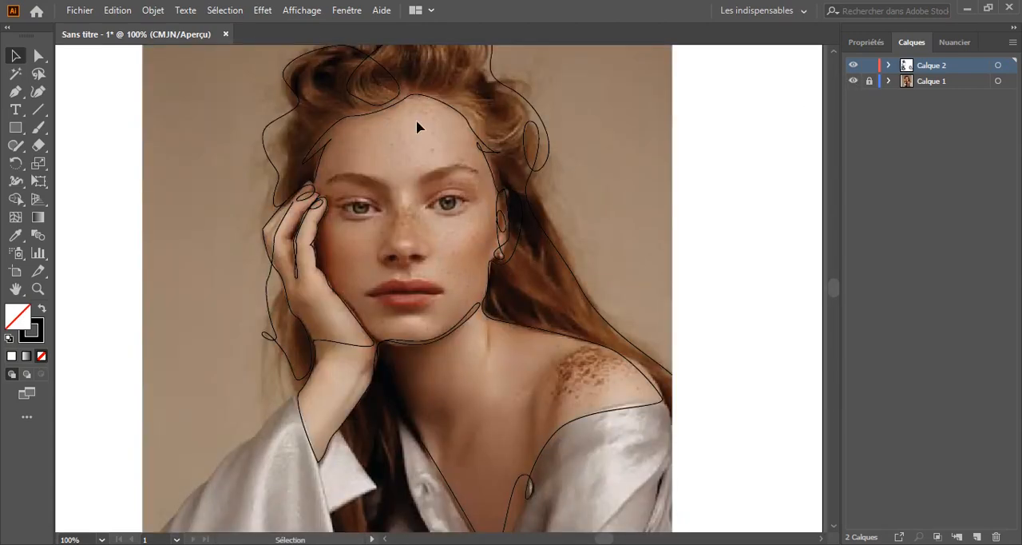
drag(343, 159, 381, 219)
key(ctrl+plus)
key(ctrl+plus)
key(ctrl+plus)
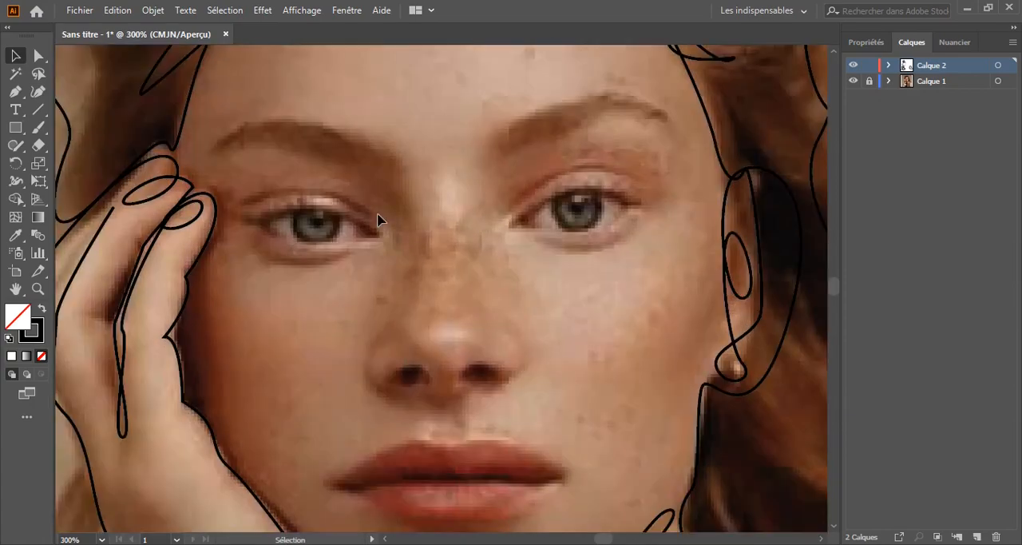
key(ctrl+minus)
key(ctrl+minus)
key(ctrl+minus)
click(854, 81)
scroll(555, 251, down, 3)
scroll(559, 251, up, 3)
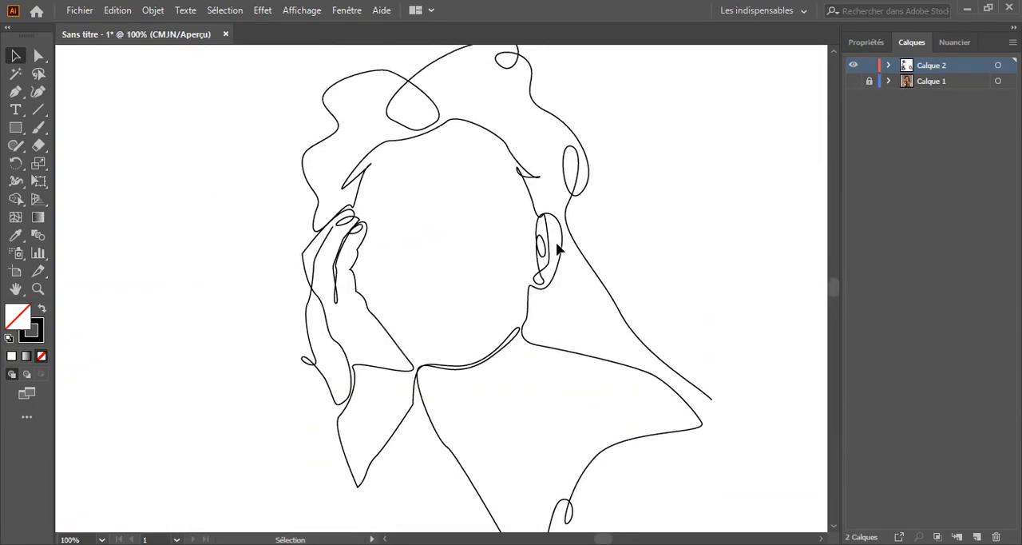
click(854, 80)
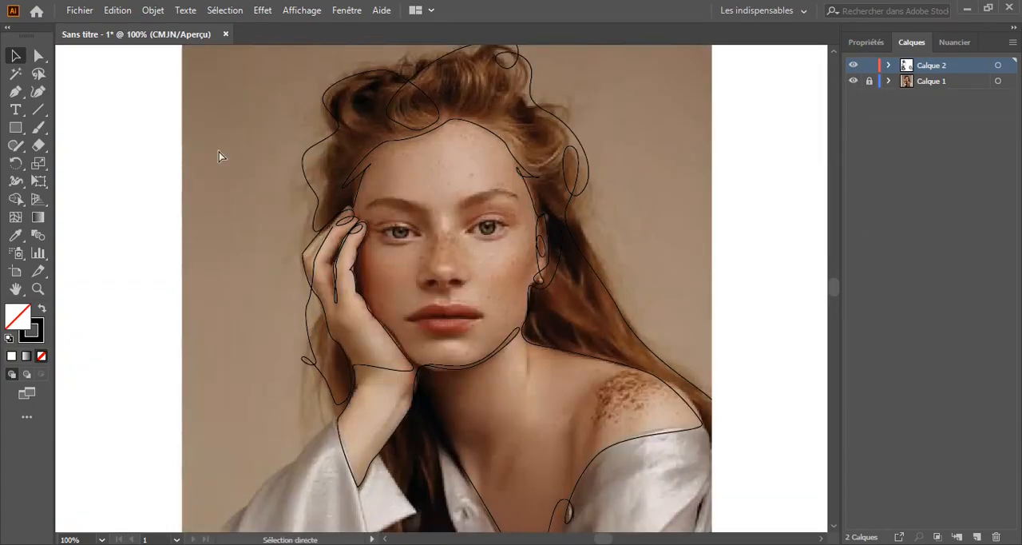
Trace the eyebrow nearest the hand with the Pen tool, starting the line from the fingertip
key(ctrl+plus)
key(ctrl+plus)
key(ctrl+plus)
click(15, 92)
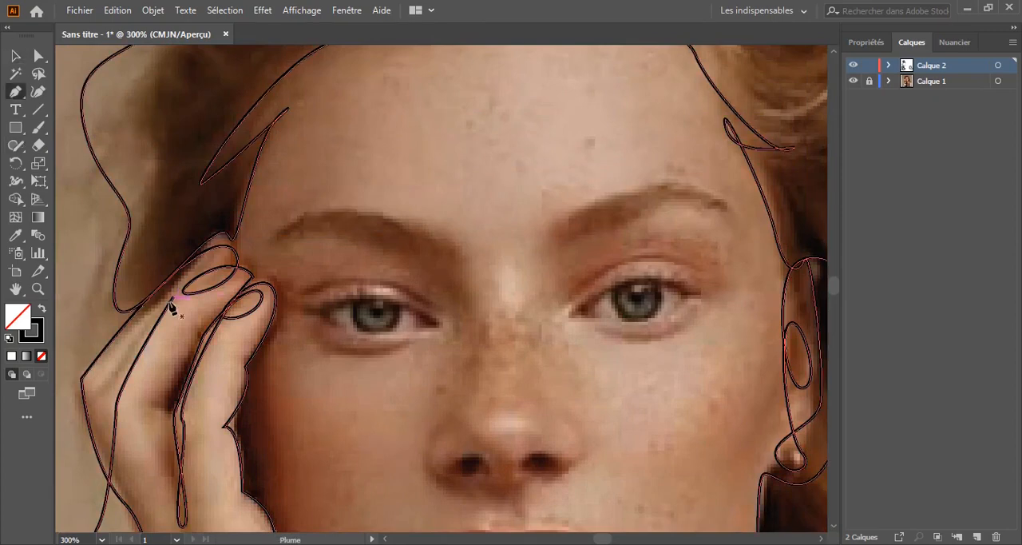
drag(252, 255, 297, 259)
click(253, 256)
drag(321, 209, 342, 211)
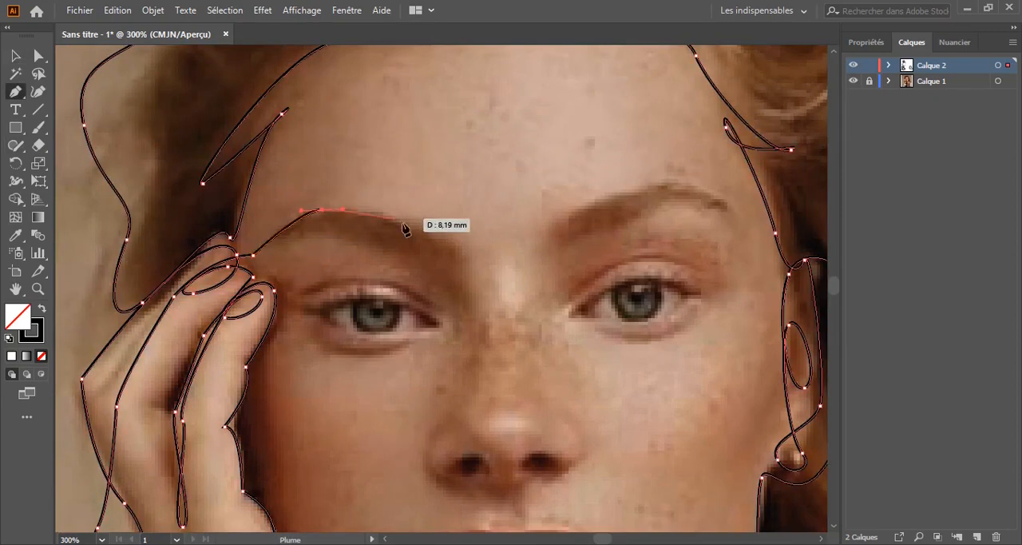
drag(449, 242, 457, 249)
drag(458, 278, 448, 280)
drag(367, 243, 348, 240)
drag(278, 243, 276, 251)
Continue the line from the eyebrow into the upper eyelid crease of the eye nearest the hand
drag(315, 282, 336, 277)
drag(425, 298, 446, 319)
drag(362, 286, 400, 298)
click(305, 302)
Outline the eye nearest the hand and trace the upper and inner part of its iris
drag(438, 321, 439, 331)
drag(407, 328, 380, 333)
click(308, 300)
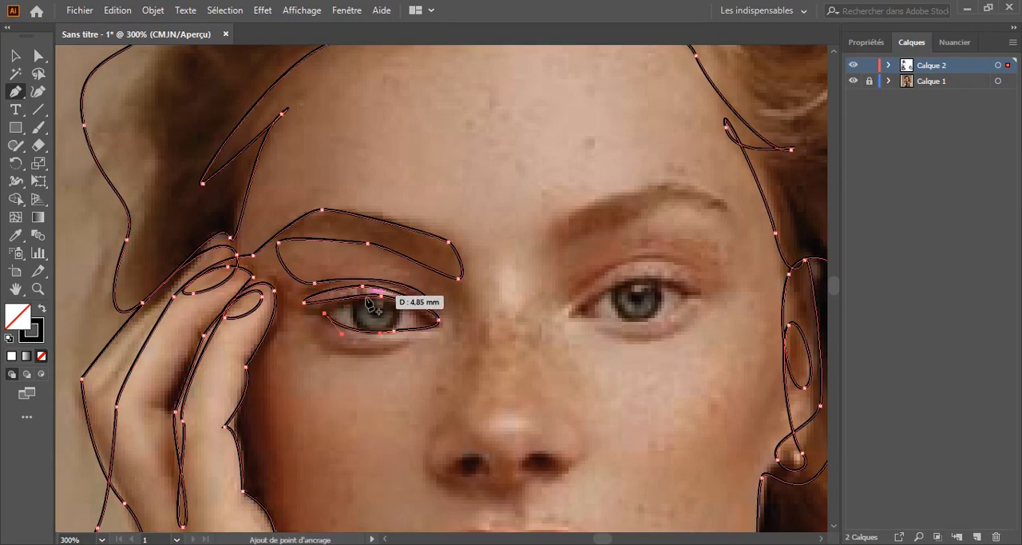
drag(359, 302, 368, 300)
drag(399, 320, 387, 343)
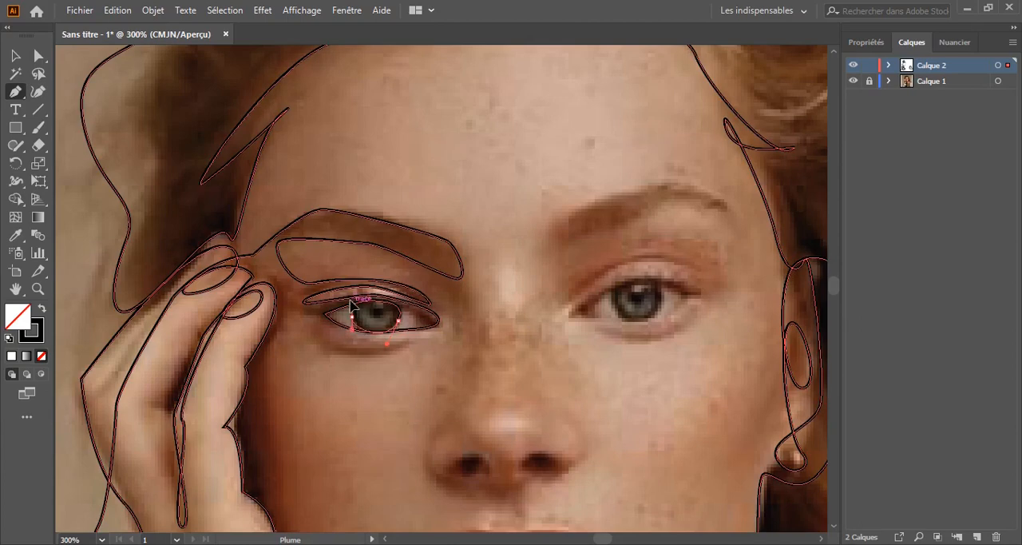
drag(350, 300, 349, 297)
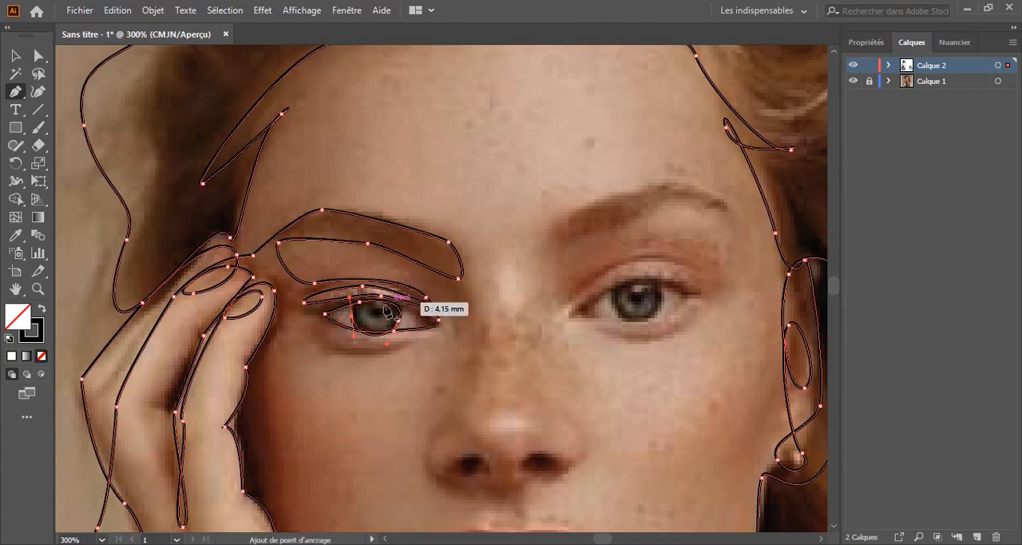
click(329, 350)
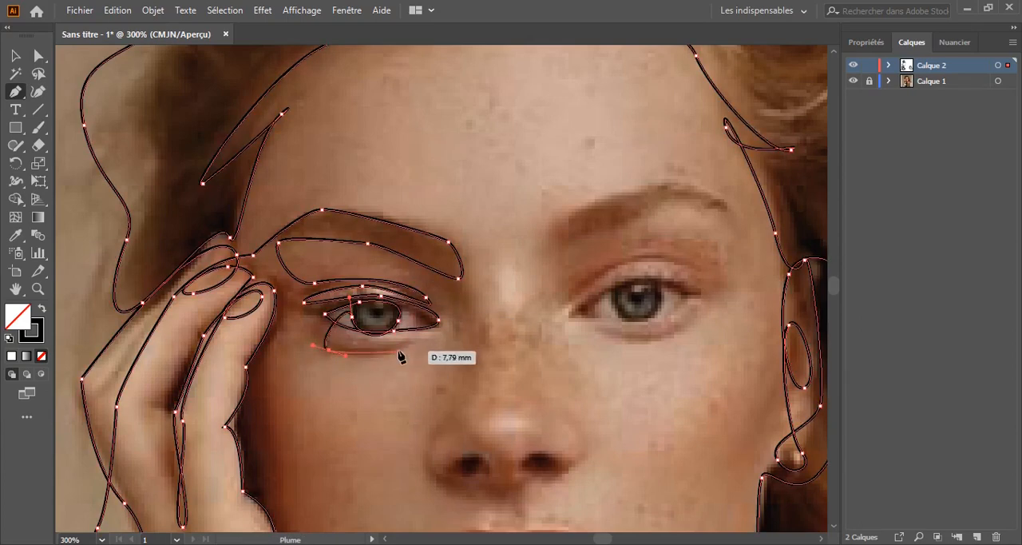
drag(402, 349, 421, 341)
key(ctrl+z)
key(ctrl+z)
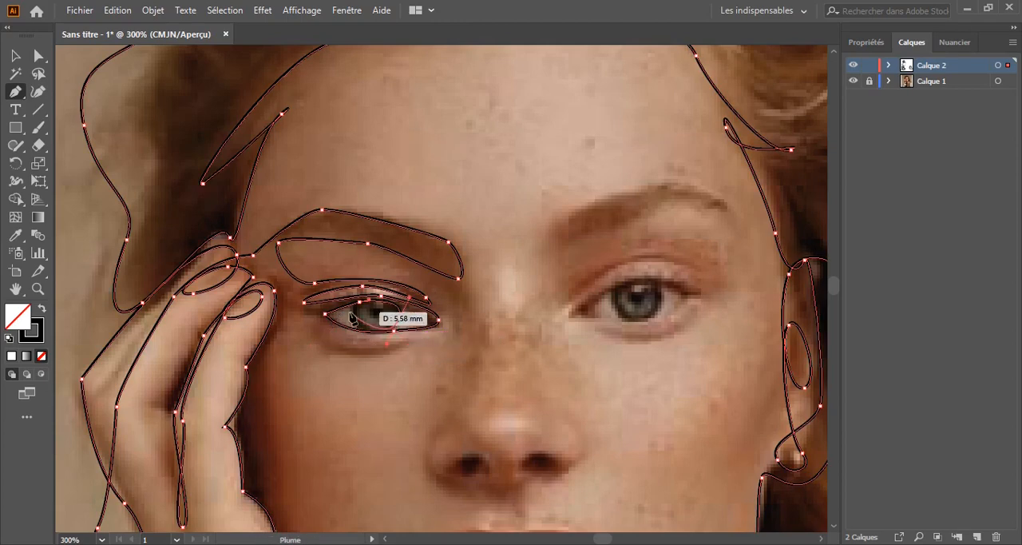
Complete the iris outline and trace the fold under the eye toward the nose bridge
drag(349, 311, 306, 322)
drag(374, 349, 438, 340)
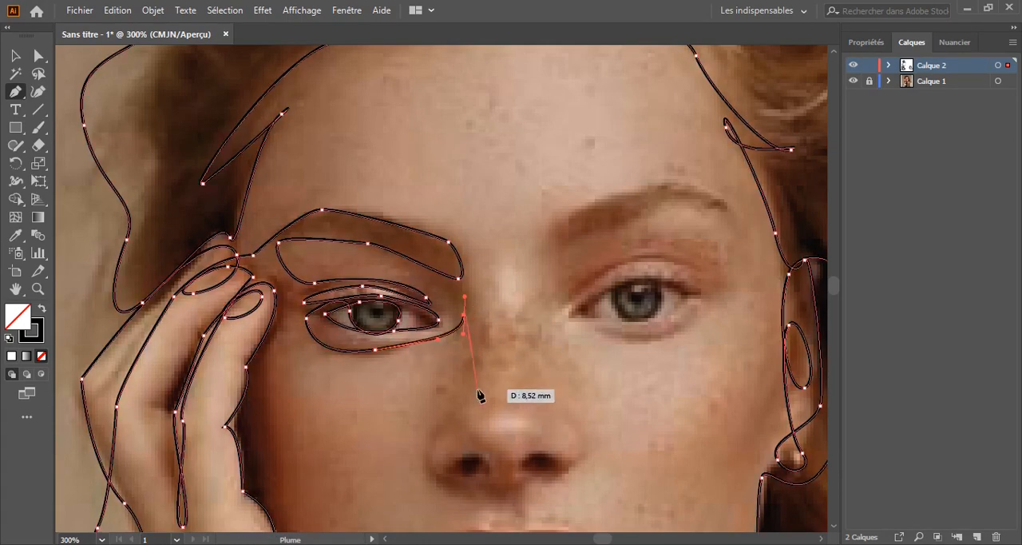
Trace down the side of the nose, loop around the first nostril and follow the nose's base
drag(477, 390, 276, 297)
drag(270, 337, 288, 369)
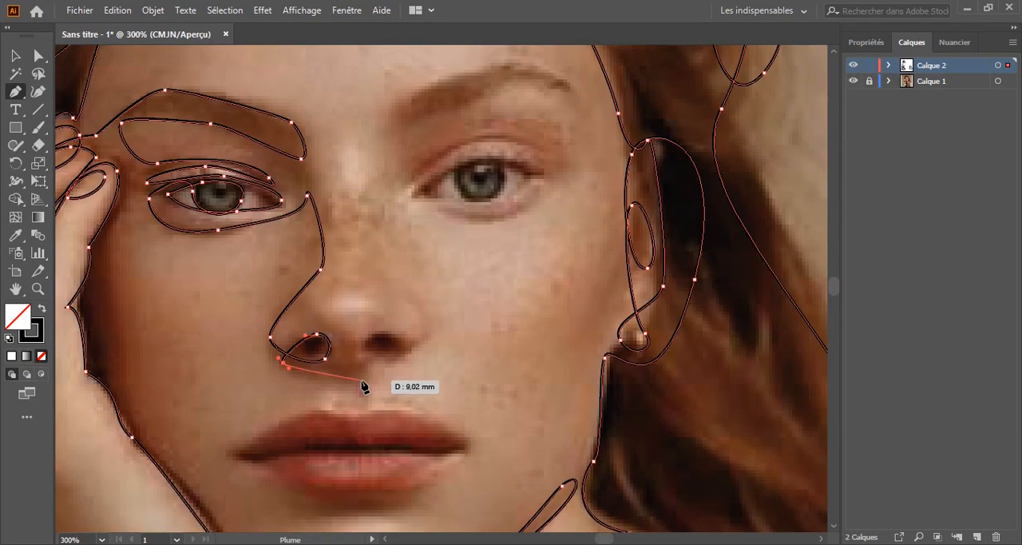
drag(362, 368, 366, 357)
drag(345, 329, 334, 353)
Trace the second nostril and the far side of the nose up to the bridge
drag(377, 329, 425, 343)
drag(402, 359, 425, 332)
drag(374, 264, 374, 249)
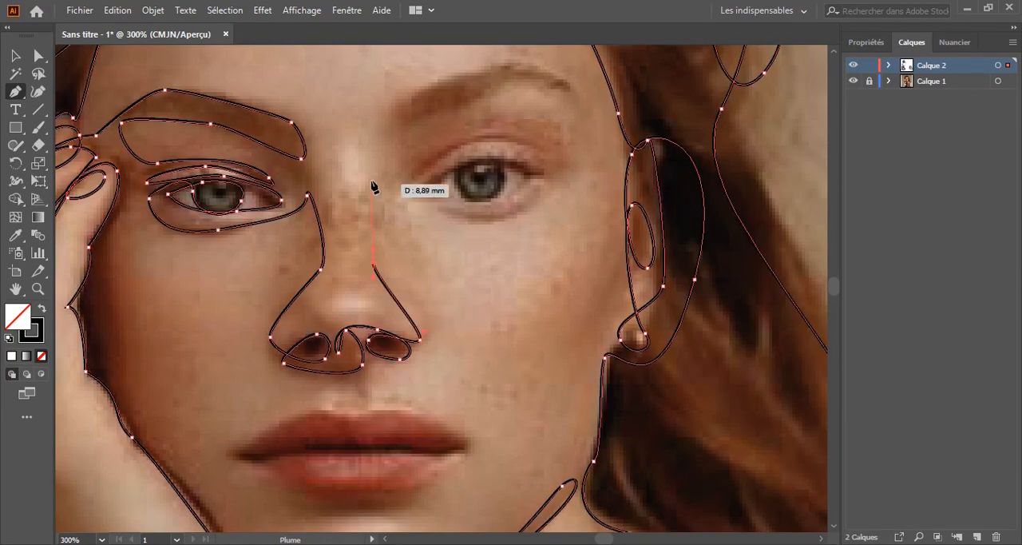
drag(356, 175, 300, 278)
Deselect the path and hide the photo layer Calque 1 to check the line drawing on its own
key(ctrl+minus)
key(ctrl+minus)
key(ctrl+minus)
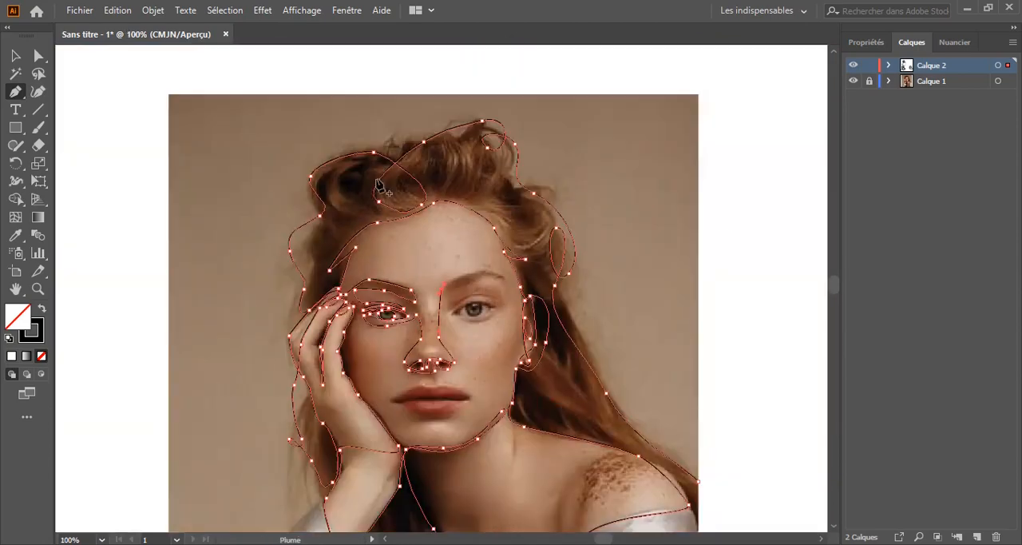
drag(379, 186, 372, 84)
key(v)
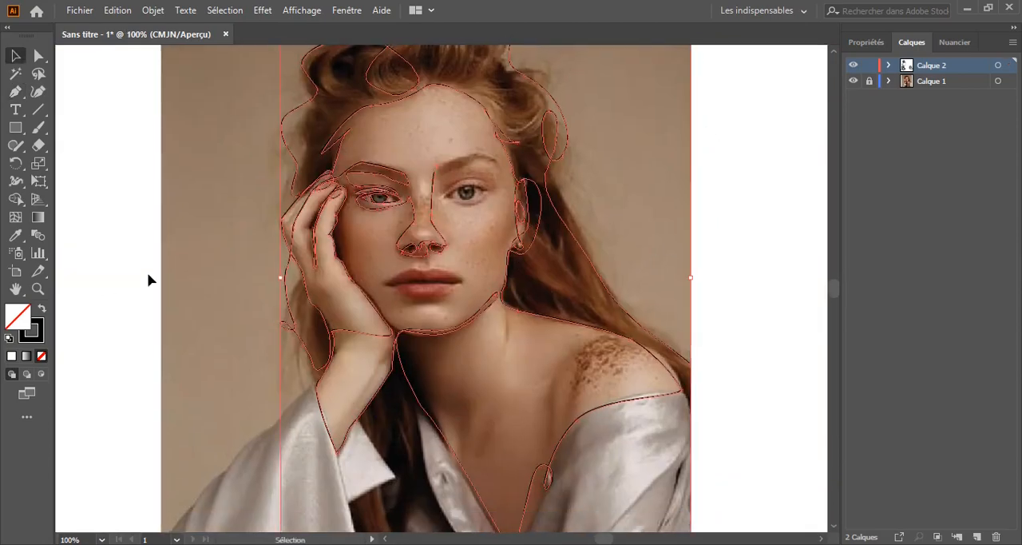
click(150, 277)
click(853, 82)
scroll(172, 265, up, 1)
scroll(171, 265, down, 1)
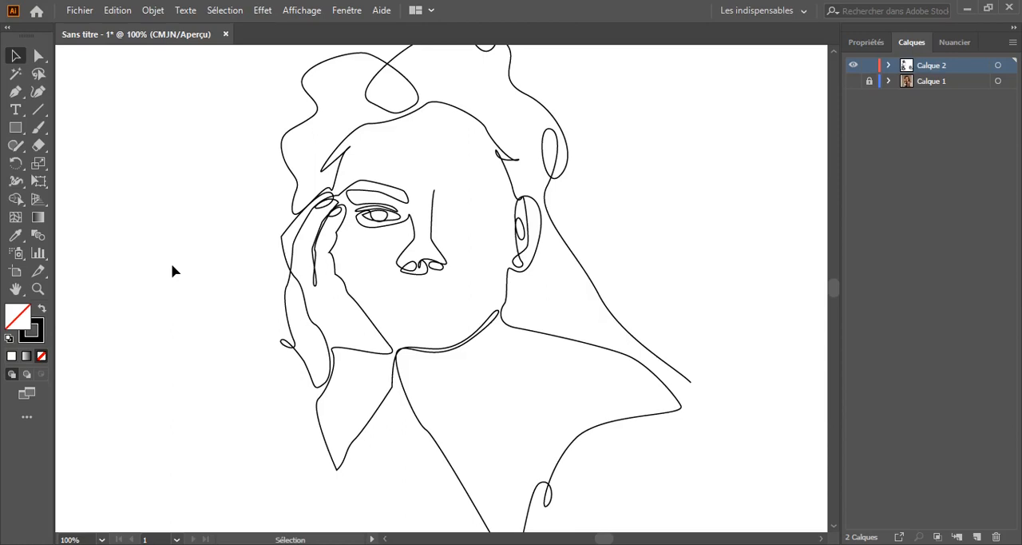
Undo the layer hiding and the whole nose tracing back to the eye nearest the hand
key(ctrl+z)
key(ctrl+z)
key(ctrl+z)
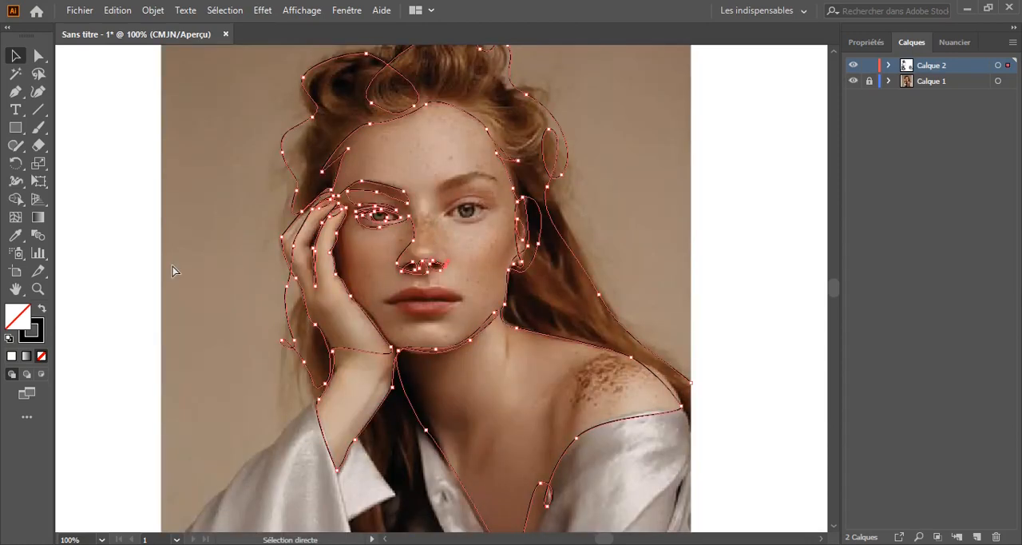
key(ctrl+z)
key(ctrl+z)
key(ctrl+z)
Redraw the fold under the eye nearest the hand with the Pen tool, curving it up to the inner end of the eyebrow
click(17, 92)
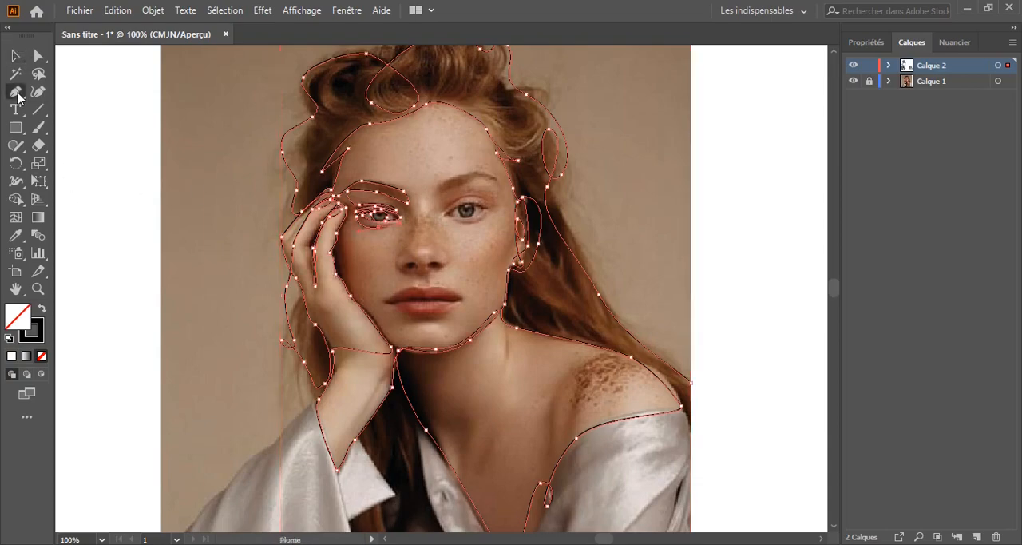
key(ctrl+plus)
key(ctrl+plus)
key(ctrl+plus)
key(ctrl+plus)
key(ctrl+plus)
click(437, 291)
drag(436, 292, 338, 347)
drag(505, 219, 503, 72)
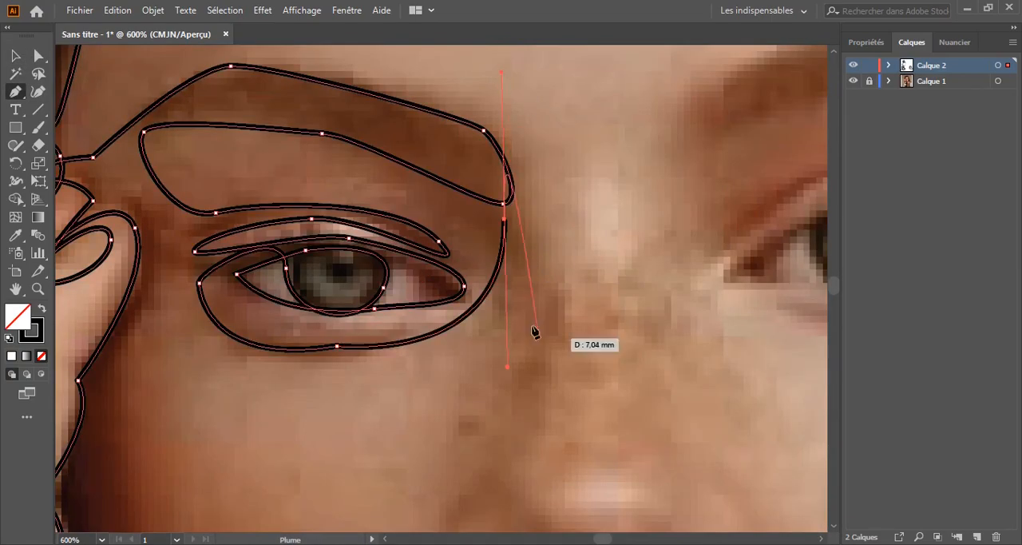
click(505, 219)
Trace the side of the nose from the eyebrow down and around the nose wing nearest the hand
drag(539, 309, 522, 425)
drag(418, 452, 407, 249)
drag(434, 346, 428, 372)
drag(456, 405, 471, 406)
Loop the line around the nostril nearest the hand, undoing the misplaced points
drag(496, 364, 504, 353)
drag(547, 376, 544, 401)
mouse_move(466, 389)
mouse_down()
mouse_move(448, 378)
mouse_move(449, 391)
mouse_up()
key(ctrl+z)
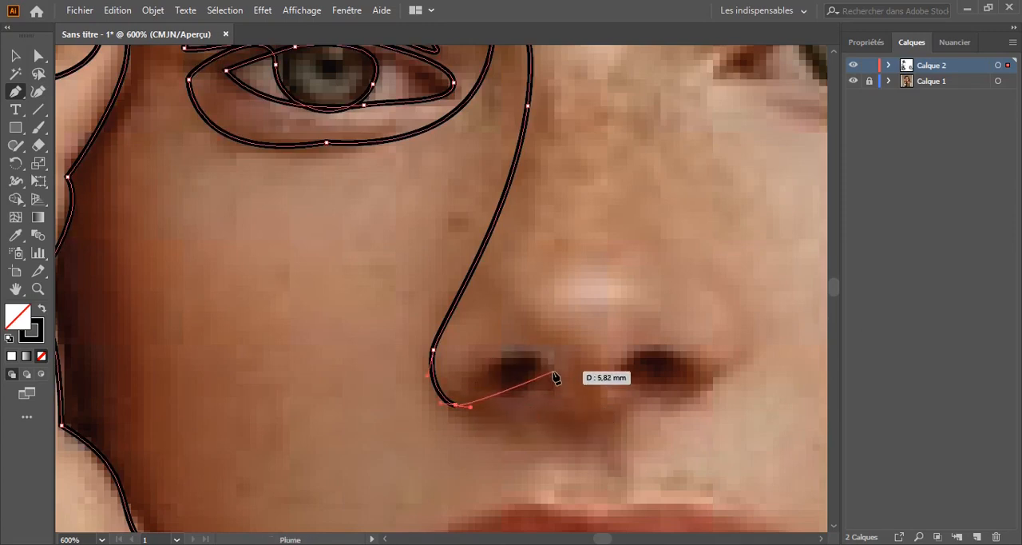
drag(553, 371, 545, 341)
drag(476, 375, 470, 391)
Continue the line along the nose's base and loop it around the second nostril
drag(567, 409, 588, 398)
drag(671, 403, 699, 346)
drag(628, 364, 622, 395)
drag(723, 368, 744, 331)
Trace the far nose wing and the side of the nose up to the bridge, undoing the misplaced points
drag(670, 255, 663, 227)
drag(617, 256, 409, 444)
drag(437, 293, 441, 267)
drag(417, 167, 416, 249)
drag(455, 274, 464, 272)
drag(524, 378, 590, 387)
drag(757, 339, 777, 293)
key(ctrl+z)
key(ctrl+z)
Deselect the path and hide the photo layer Calque 1 so only the line drawing shows
key(ctrl+minus)
key(ctrl+minus)
key(ctrl+minus)
key(ctrl+minus)
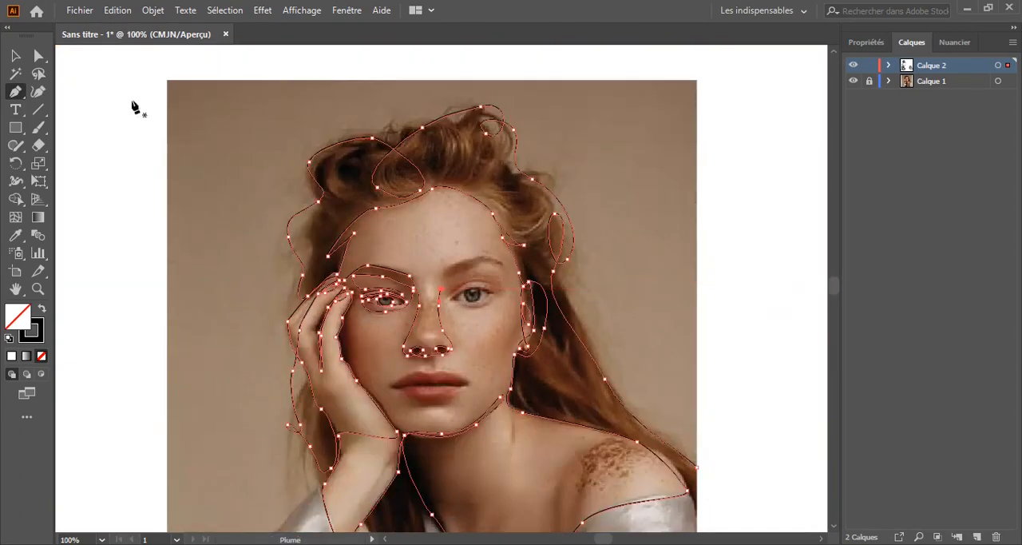
key(v)
click(721, 296)
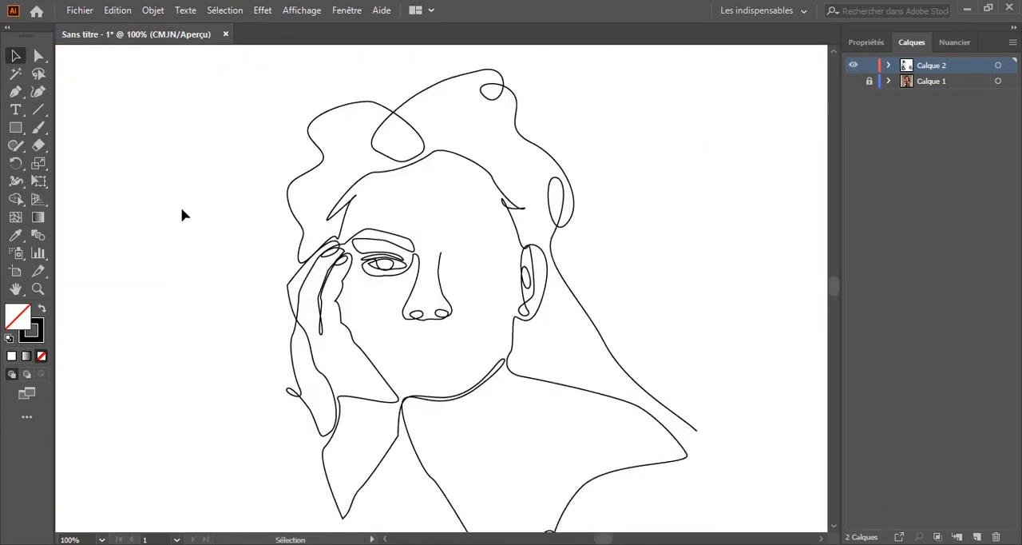
key(ctrl+1)
scroll(61, 149, up, 1)
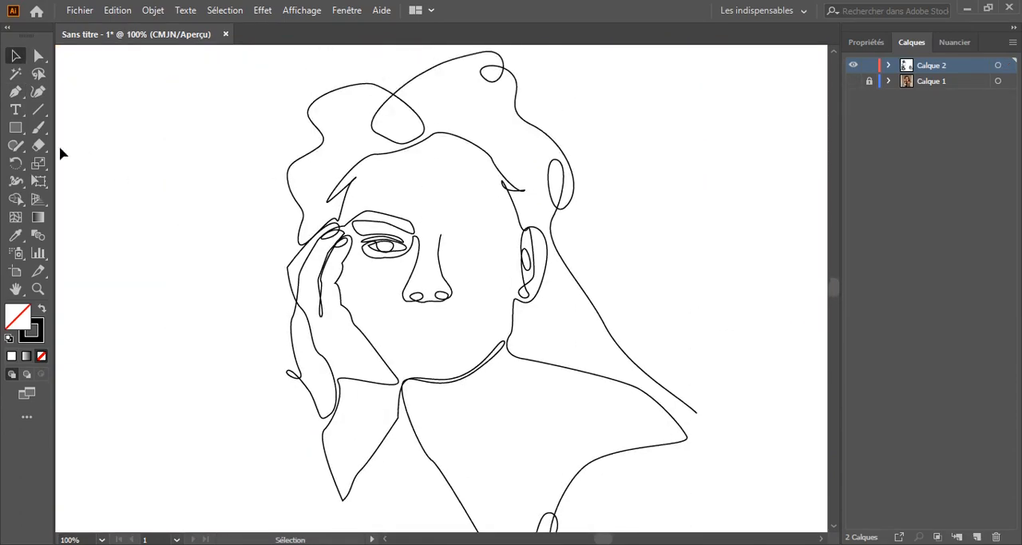
Adjust the anchor points of the nostril nearest the hand and deselect the path
scroll(174, 266, down, 1)
key(ctrl+plus)
key(ctrl+plus)
key(ctrl+plus)
key(ctrl+plus)
key(ctrl+plus)
drag(322, 171, 359, 439)
click(400, 436)
click(369, 442)
key(ctrl+z)
key(ctrl+minus)
key(ctrl+minus)
key(ctrl+minus)
key(ctrl+minus)
key(ctrl+minus)
key(ctrl+minus)
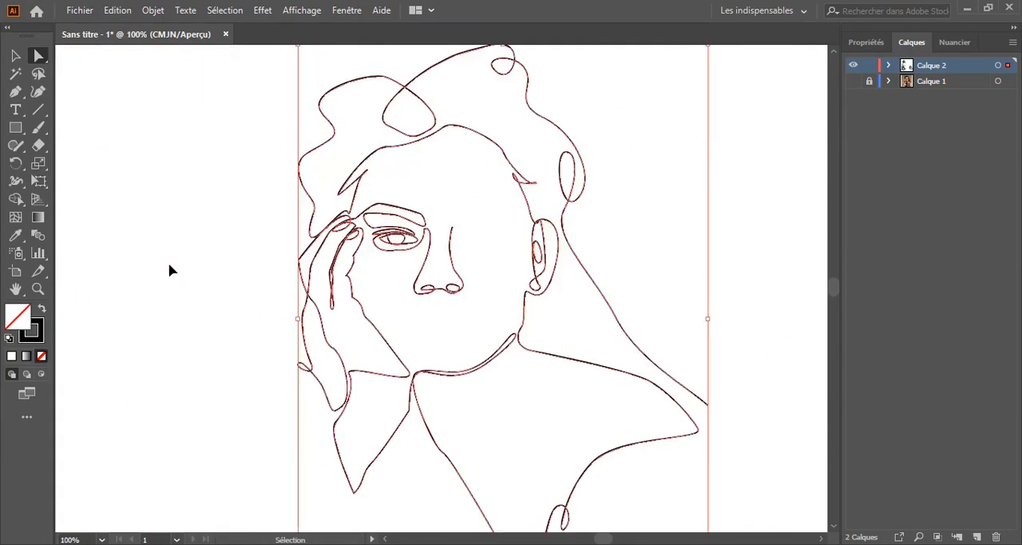
click(16, 56)
click(272, 275)
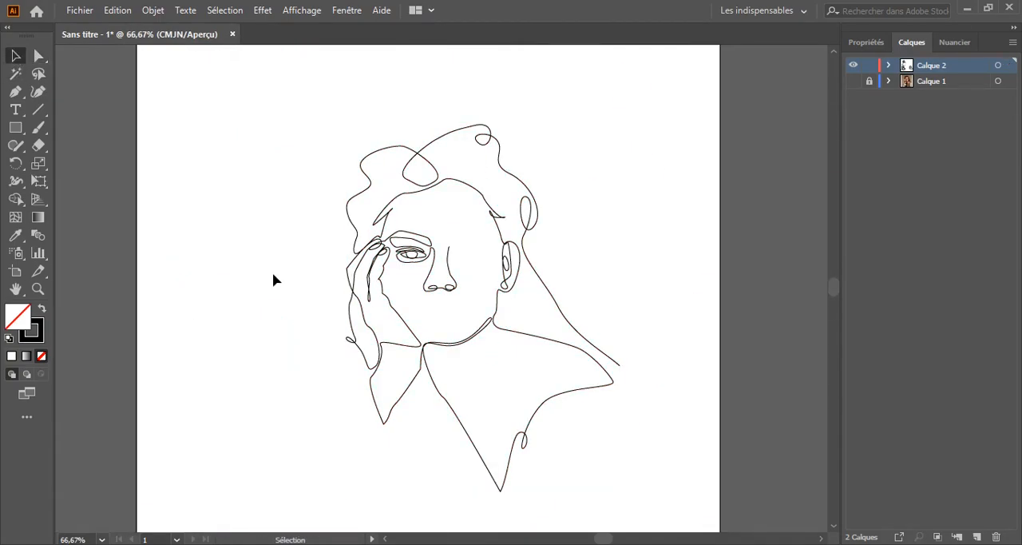
Move the anchor point at the base of the nose wing nearest the hand inward to tighten its curve
key(ctrl+plus)
key(ctrl+plus)
key(ctrl+plus)
key(ctrl+plus)
key(ctrl+plus)
key(ctrl+plus)
scroll(240, 278, up, 4)
key(ctrl+a)
drag(216, 369, 320, 286)
drag(323, 353, 344, 339)
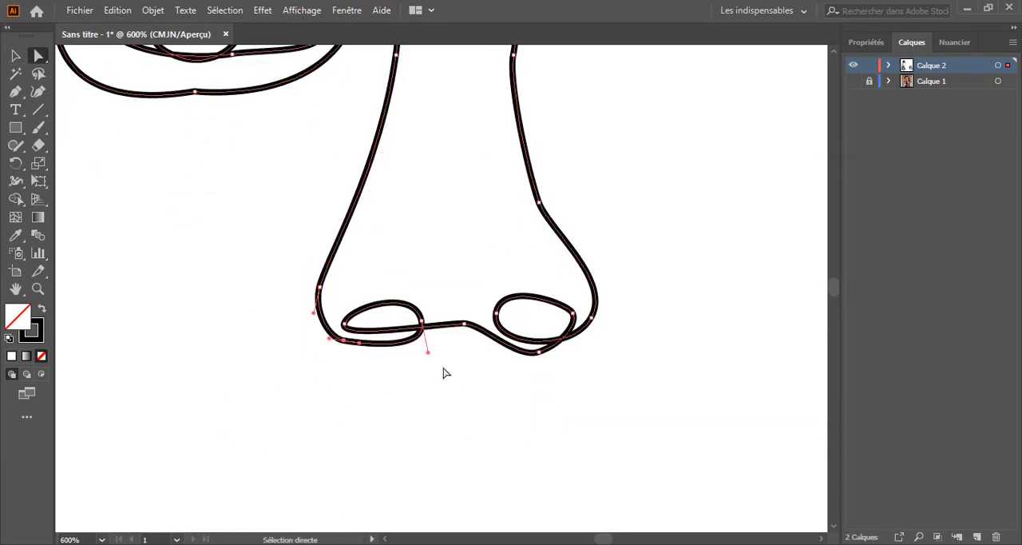
Smooth the curve of the nose's side and wing nearest the hand by adjusting anchor points and handles
drag(365, 185, 245, 283)
drag(221, 335, 216, 333)
drag(275, 152, 276, 167)
click(178, 293)
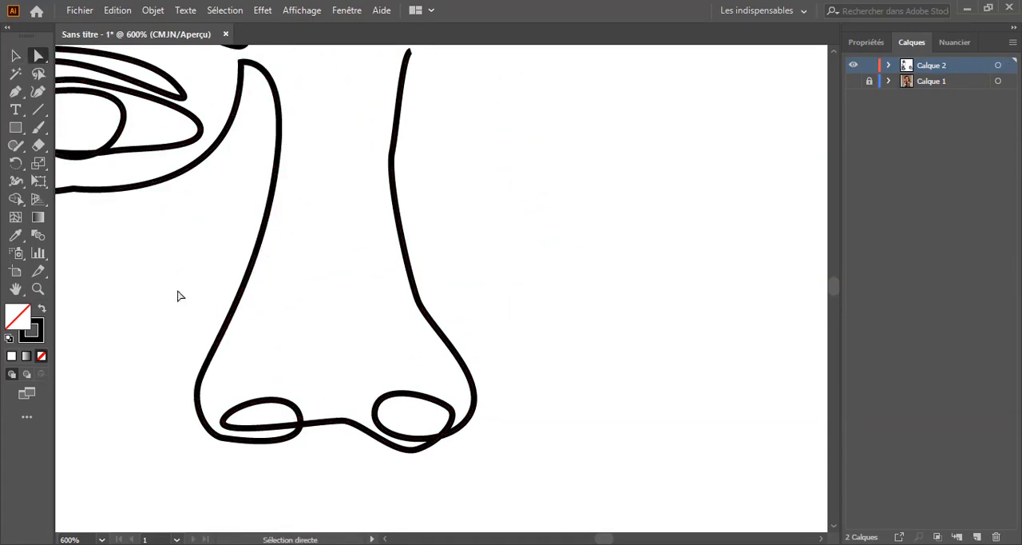
click(215, 335)
drag(199, 384, 198, 364)
drag(203, 337, 213, 371)
click(176, 336)
Reshape the far nose wing by adjusting its anchor points and direction handles into a rounder curve
drag(435, 344, 484, 430)
drag(520, 502, 522, 496)
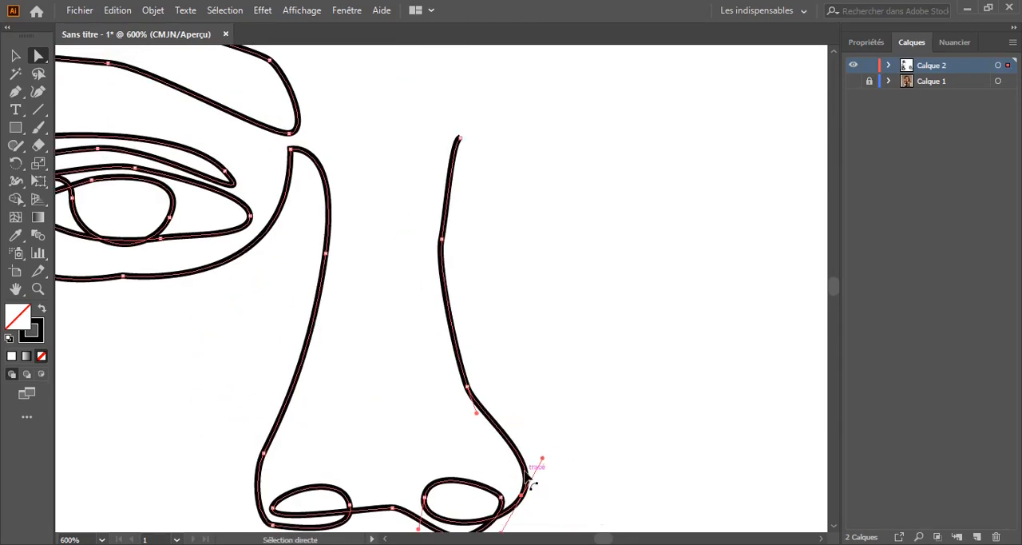
drag(543, 459, 539, 460)
mouse_move(467, 387)
mouse_down()
mouse_move(450, 402)
mouse_move(468, 405)
mouse_up()
mouse_move(539, 460)
mouse_down()
mouse_move(516, 456)
mouse_move(542, 465)
mouse_up()
click(553, 472)
click(513, 483)
drag(520, 521, 515, 501)
click(551, 400)
Examine the reshaped nose up close and in the context of the whole line drawing
drag(540, 333, 505, 458)
key(ctrl+minus)
key(ctrl+minus)
key(ctrl+minus)
key(ctrl+minus)
key(ctrl+minus)
key(ctrl+minus)
key(minus)
key(ctrl+plus)
key(ctrl+plus)
key(ctrl+plus)
key(ctrl+plus)
drag(255, 322, 523, 181)
key(ctrl+minus)
key(ctrl+minus)
key(ctrl+minus)
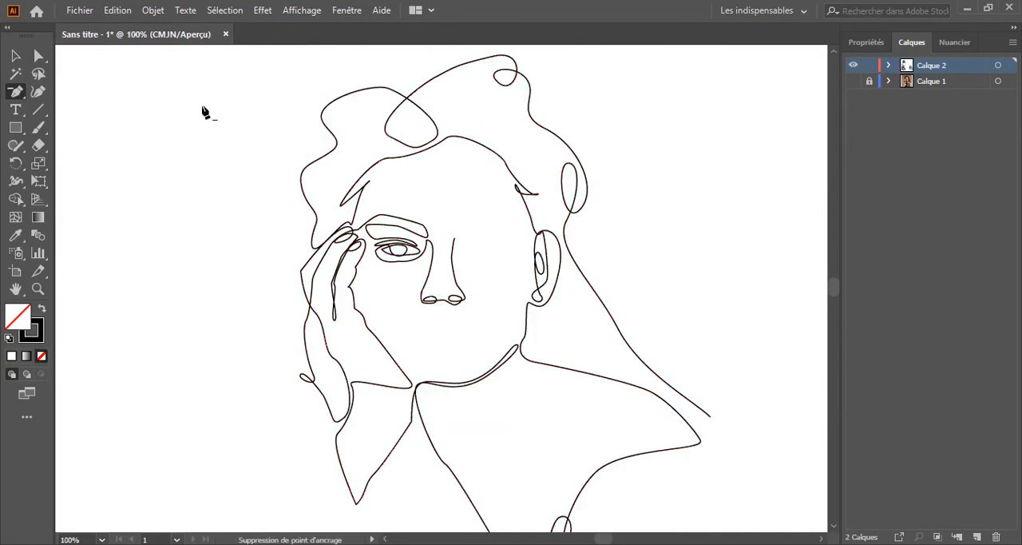
drag(230, 302, 203, 345)
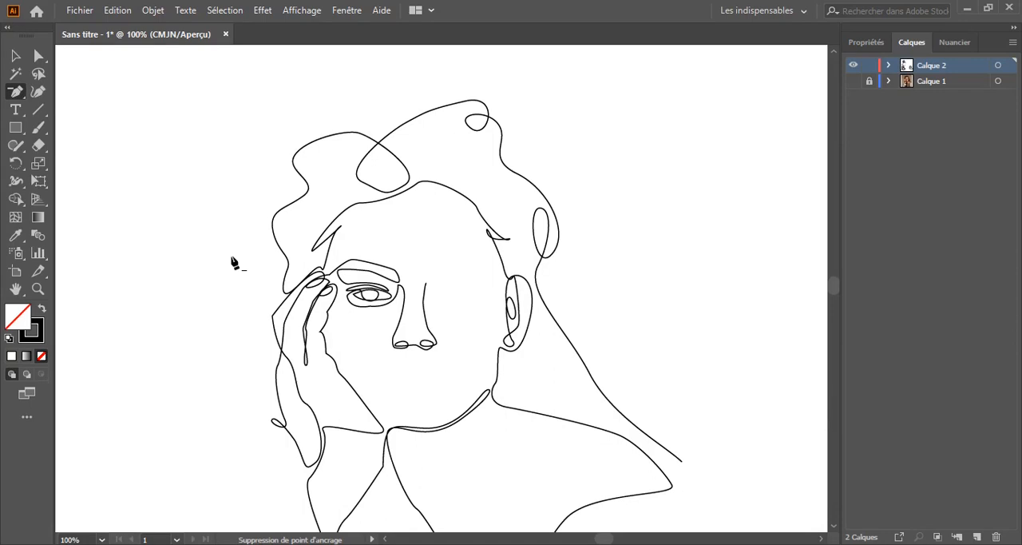
scroll(179, 137, down, 6)
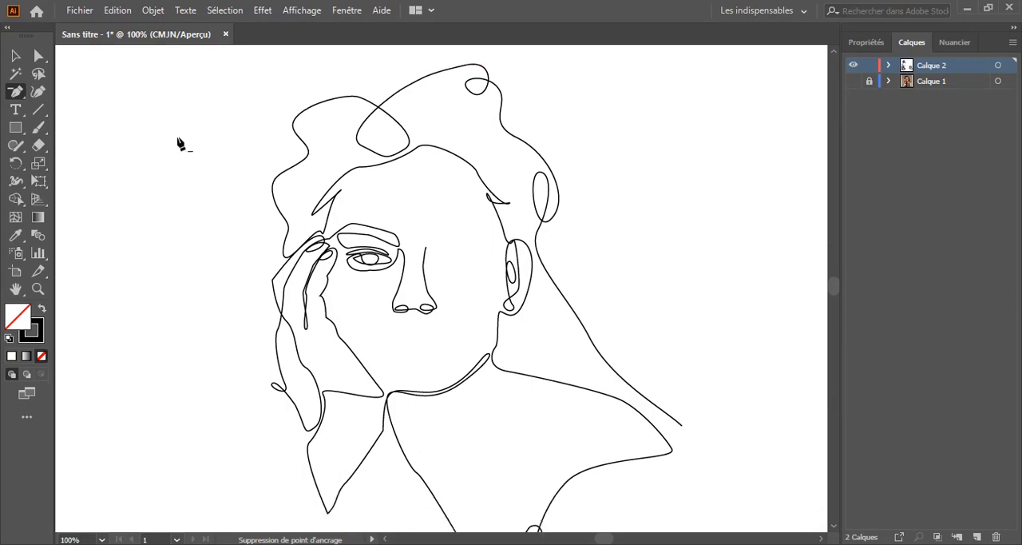
scroll(205, 228, up, 5)
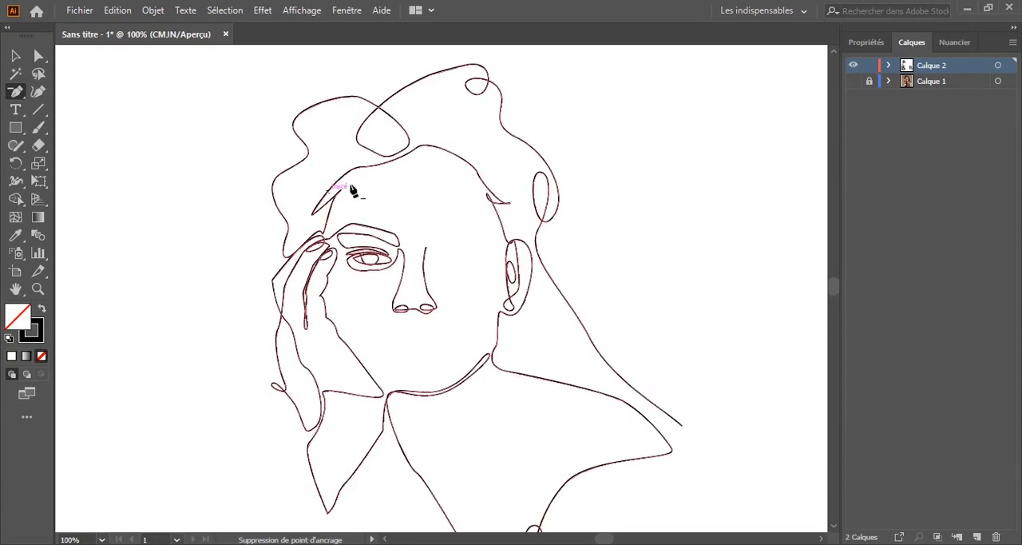
Show the photo layer Calque 1 again and extend the line from the nose bridge along the second eyebrow's upper edge
click(853, 80)
key(ctrl+plus)
key(ctrl+plus)
key(ctrl+plus)
drag(402, 140, 306, 273)
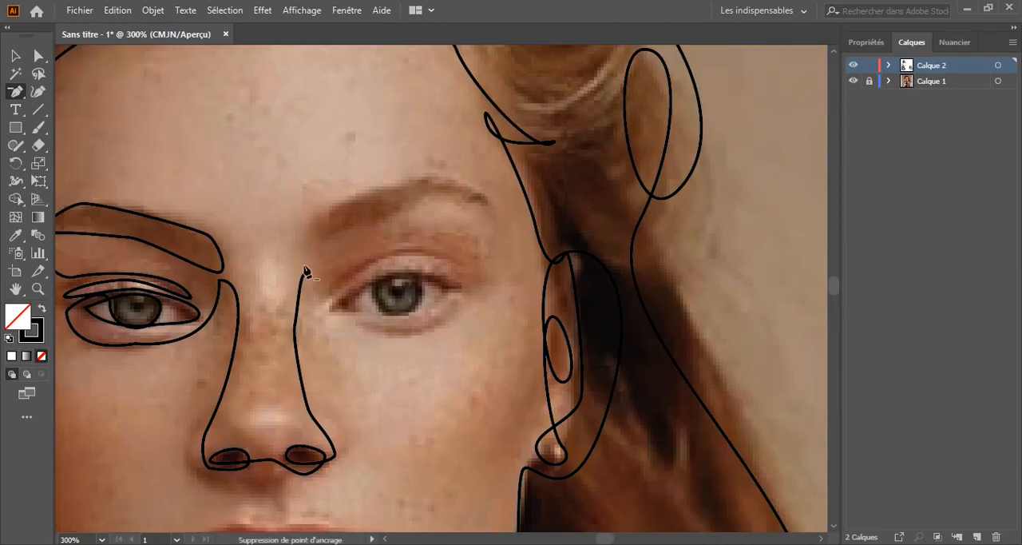
drag(270, 227, 369, 203)
click(338, 269)
drag(467, 171, 494, 175)
click(534, 203)
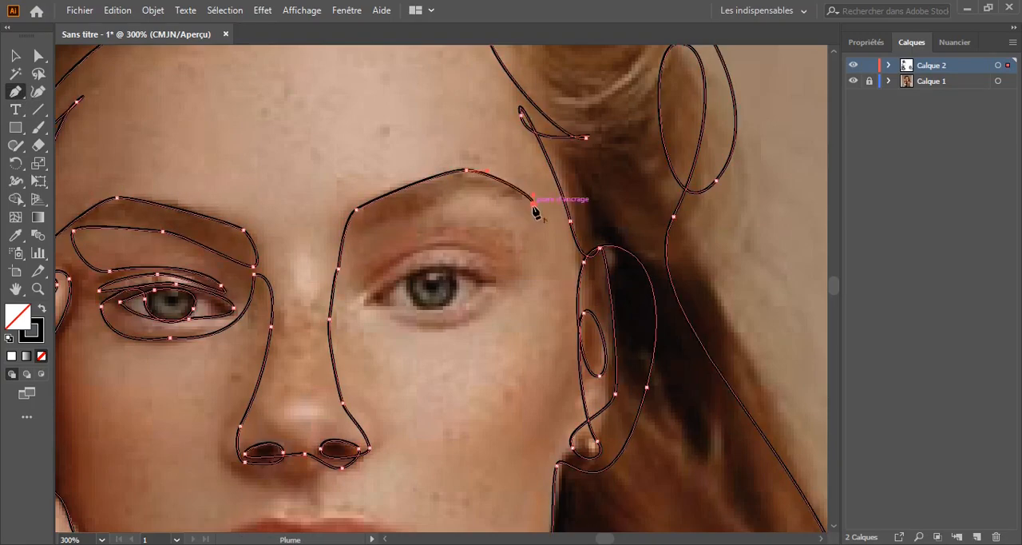
Trace back along the second eyebrow's underside and into the upper eyelid crease of that eye
drag(438, 204, 356, 231)
drag(382, 265, 406, 243)
drag(490, 254, 499, 260)
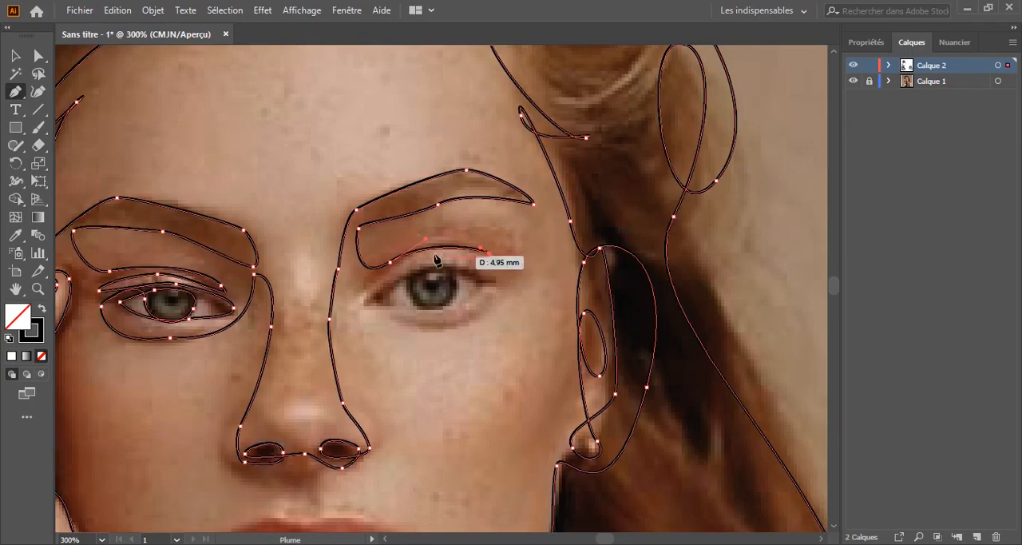
Bring the line back to the second eye's inner corner and trace its upper lid to the outer corner
drag(368, 281, 351, 303)
drag(398, 279, 417, 269)
drag(481, 273, 488, 280)
drag(419, 306, 386, 294)
scroll(435, 278, up, 4)
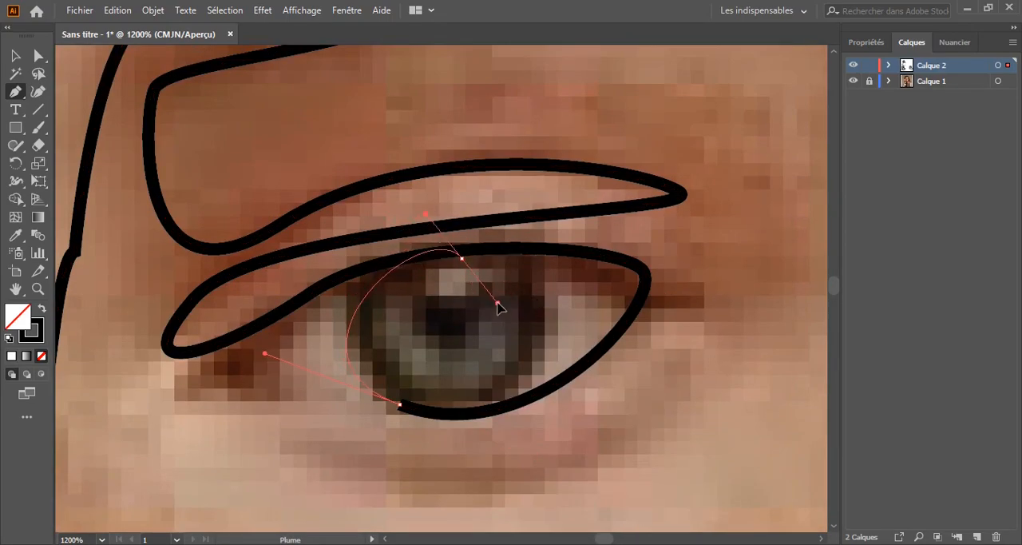
drag(531, 292, 508, 312)
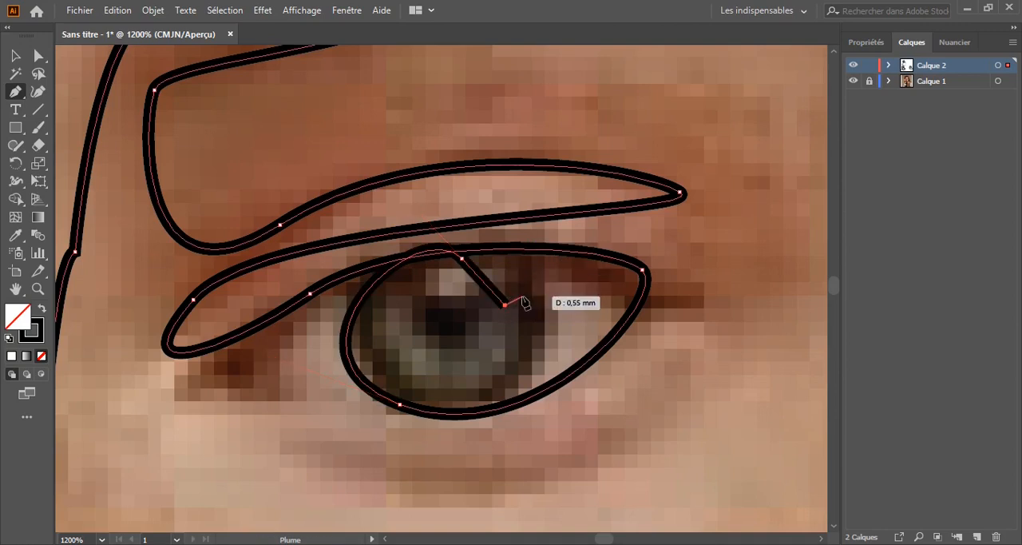
key(ctrl+z)
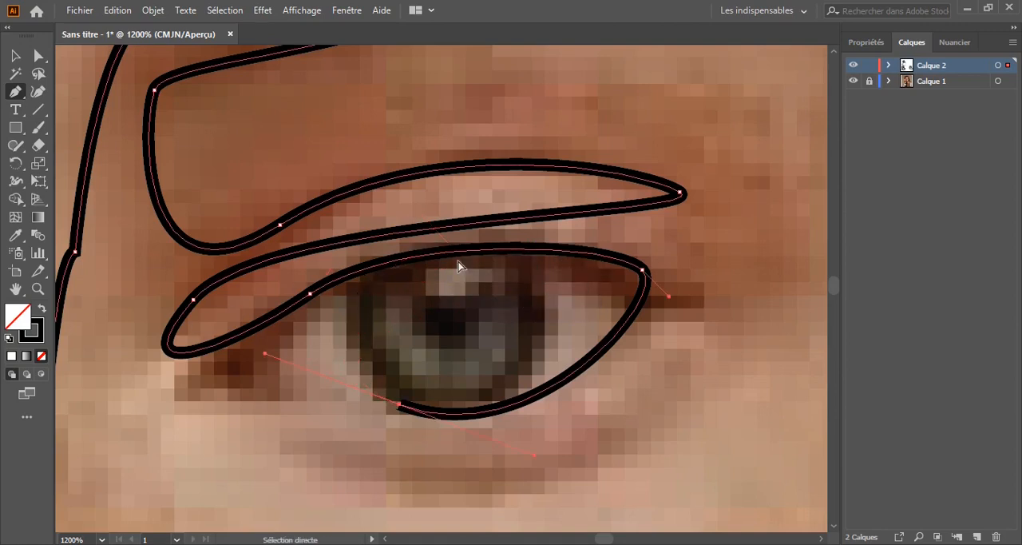
key(ctrl+z)
Trace the second eye's lower lid and loop the line around its iris
drag(546, 406, 522, 415)
drag(372, 411, 350, 402)
drag(377, 273, 431, 253)
drag(543, 282, 556, 336)
Continue the line from under the iris past the inner eye corner and curve it down onto the side of the nose
drag(314, 410, 151, 398)
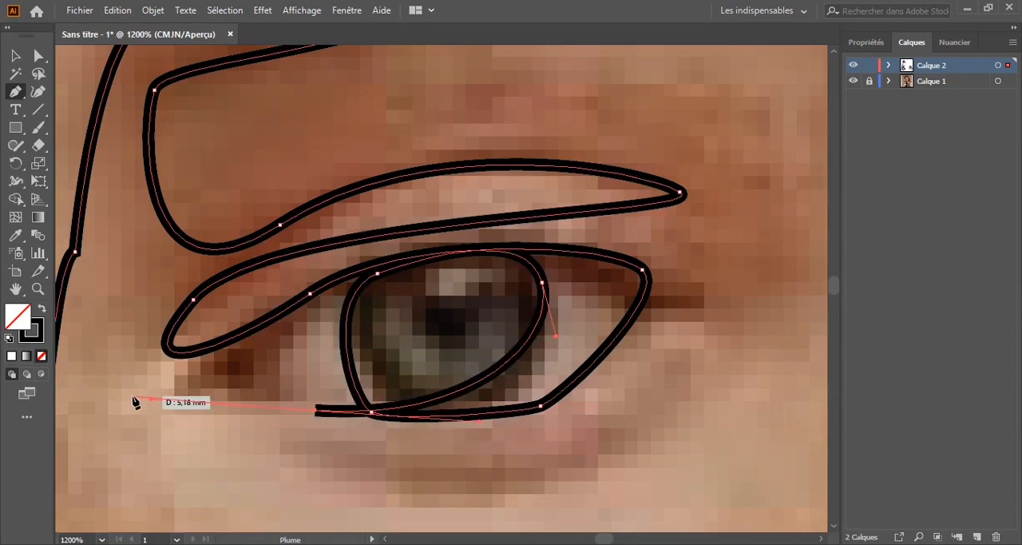
key(ctrl+minus)
key(ctrl+minus)
key(ctrl+minus)
key(ctrl+minus)
key(ctrl+plus)
key(ctrl+plus)
key(ctrl+plus)
drag(271, 348, 269, 395)
Trace down the far side of the nose and loop the line around the highlight on the nose tip
key(space)
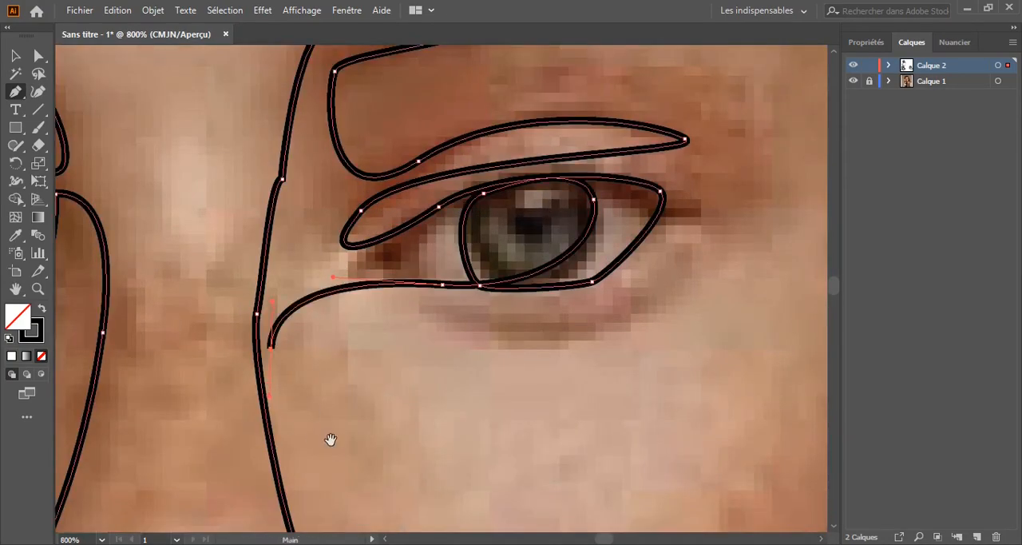
drag(331, 440, 522, 273)
drag(419, 430, 405, 438)
drag(286, 421, 289, 407)
drag(371, 353, 427, 354)
drag(439, 421, 461, 424)
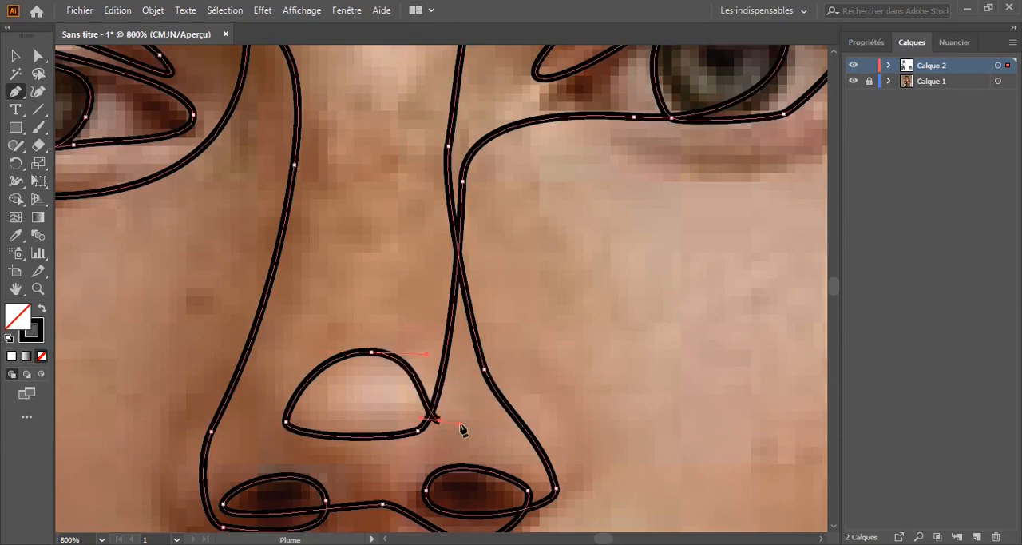
Continue the line from the nose tip around the far nostril wing and back beneath the nose
drag(556, 452, 560, 470)
key(space)
drag(519, 511, 572, 392)
drag(455, 433, 284, 436)
Curve the line down through the philtrum, hook it into the upper lip's notch and over the lip's first peak
key(space)
drag(385, 510, 410, 491)
click(493, 345)
drag(508, 449, 517, 444)
drag(493, 485, 470, 488)
drag(384, 471, 357, 477)
Trace the upper lip's edge from its first peak down to the mouth corner on the hand side
key(space)
drag(296, 445, 492, 187)
drag(346, 325, 321, 333)
key(space)
Trace the mouth opening across to the far corner and loop the line around the far part of the lower lip
drag(703, 318, 434, 328)
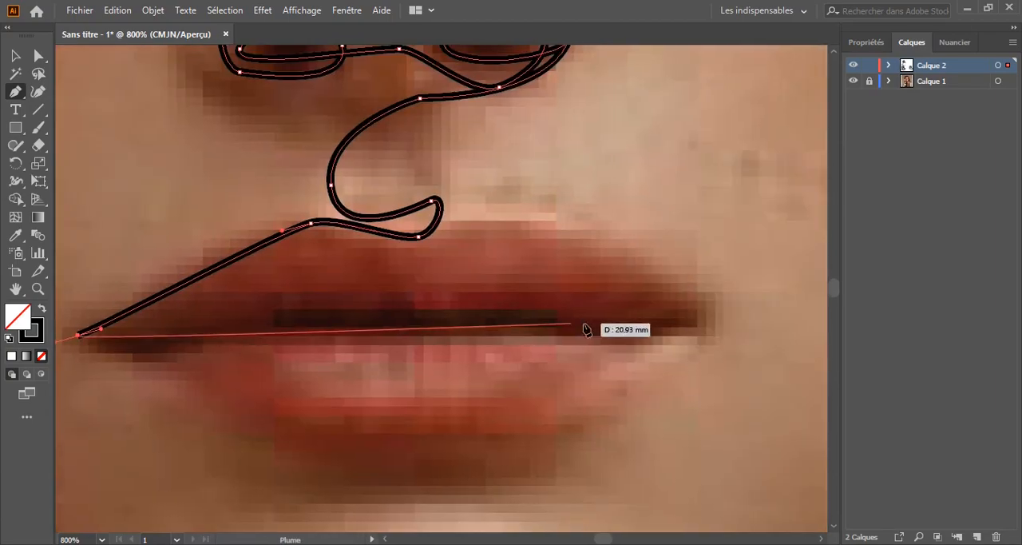
drag(653, 318, 683, 335)
drag(454, 455, 363, 456)
drag(628, 338, 620, 314)
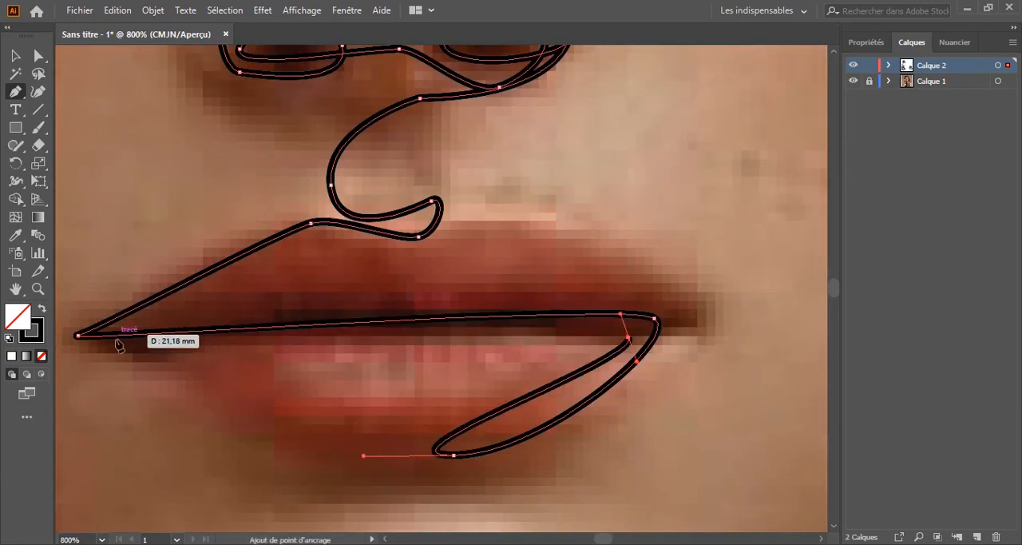
drag(87, 346, 91, 337)
Hide the photo layer Calque 1 and deselect the line
key(ctrl+0)
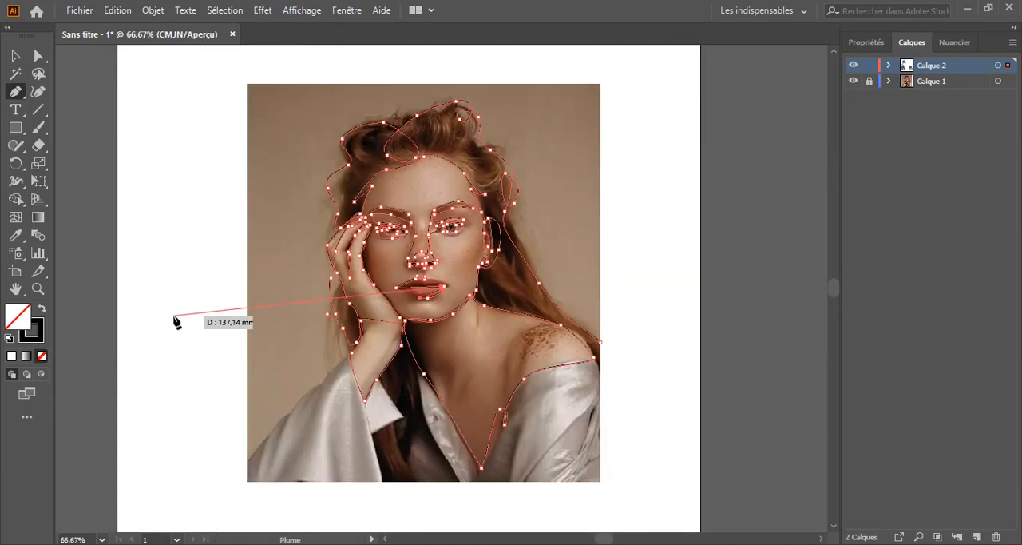
click(853, 81)
key(v)
click(271, 144)
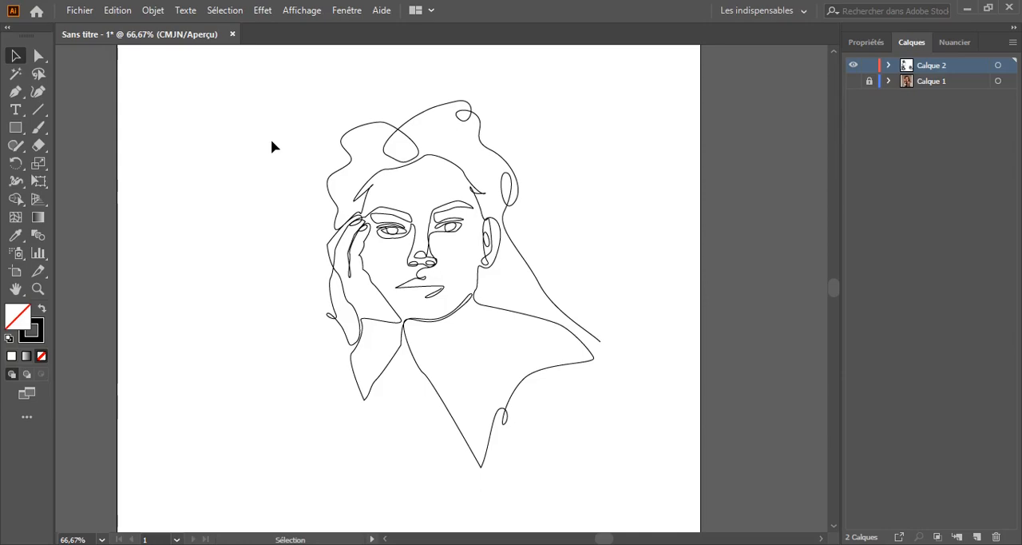
Reshape the philtrum curve and its junction with the line beneath the nose by adjusting anchor points and handles
key(ctrl+plus)
key(ctrl+plus)
key(ctrl+plus)
key(ctrl+plus)
key(ctrl+plus)
drag(370, 249, 300, 527)
click(456, 192)
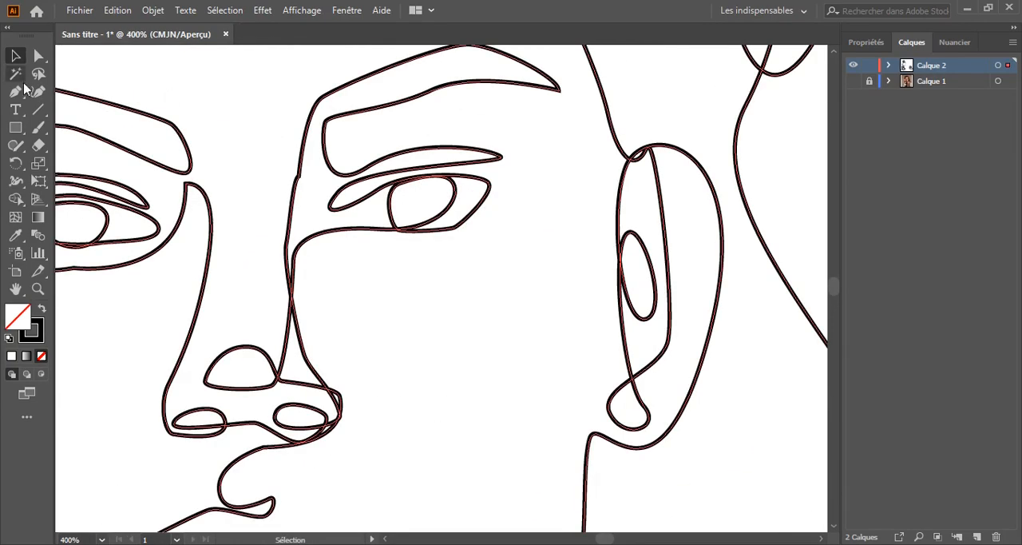
click(460, 221)
drag(413, 329, 573, 109)
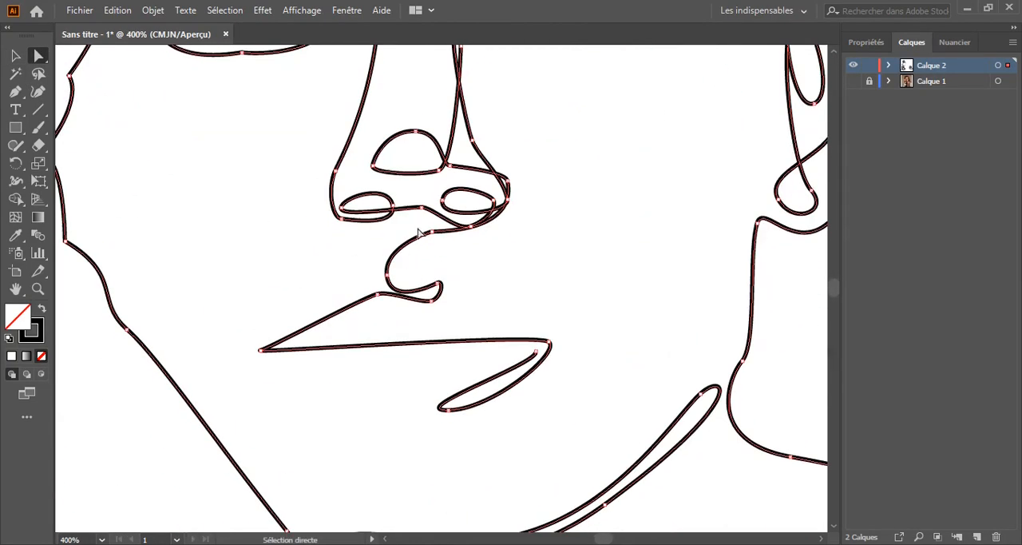
mouse_move(388, 278)
mouse_down()
mouse_move(406, 255)
mouse_move(390, 294)
mouse_up()
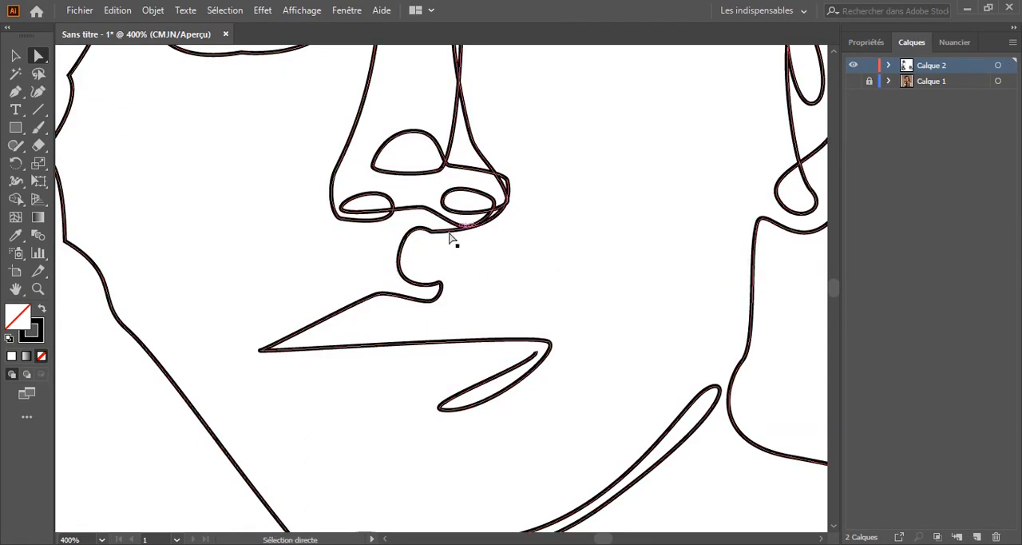
drag(452, 237, 492, 312)
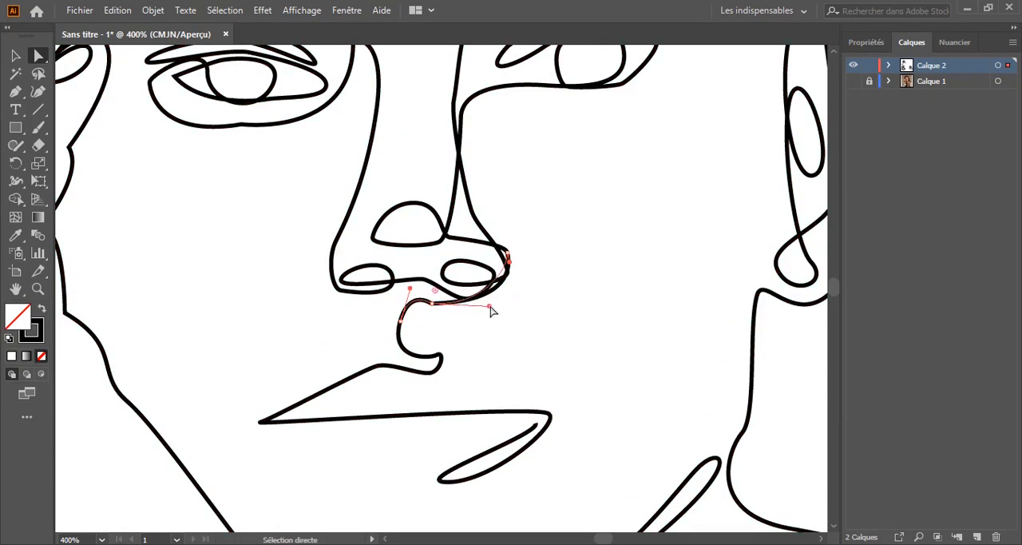
key(ctrl+minus)
key(ctrl+minus)
key(ctrl+minus)
key(ctrl+minus)
key(ctrl+minus)
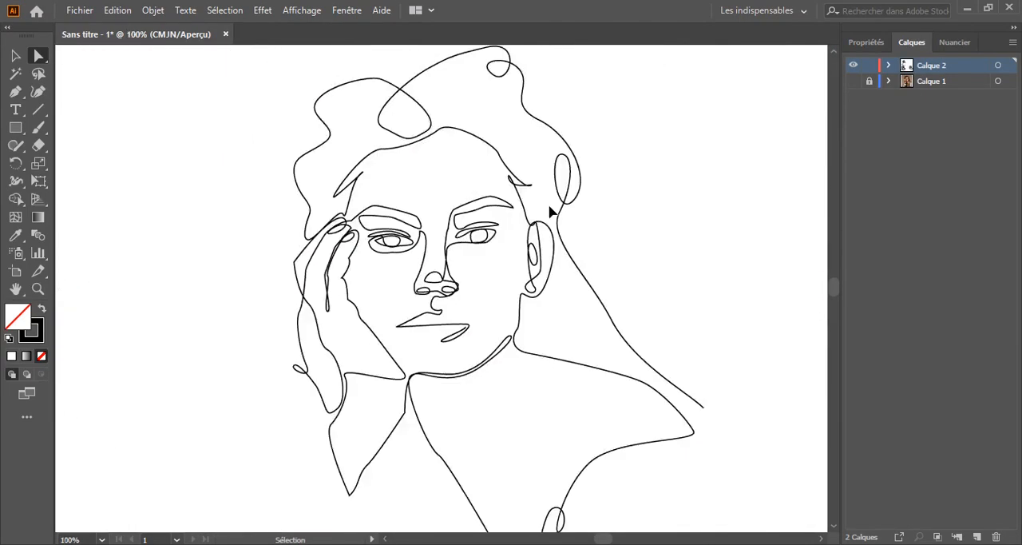
Raise the top of the nose-tip loop and straighten the line running from it to the far nostril wing
key(ctrl+plus)
key(ctrl+plus)
key(ctrl+plus)
key(ctrl+plus)
key(ctrl+plus)
key(ctrl+plus)
drag(550, 208, 523, 285)
click(367, 266)
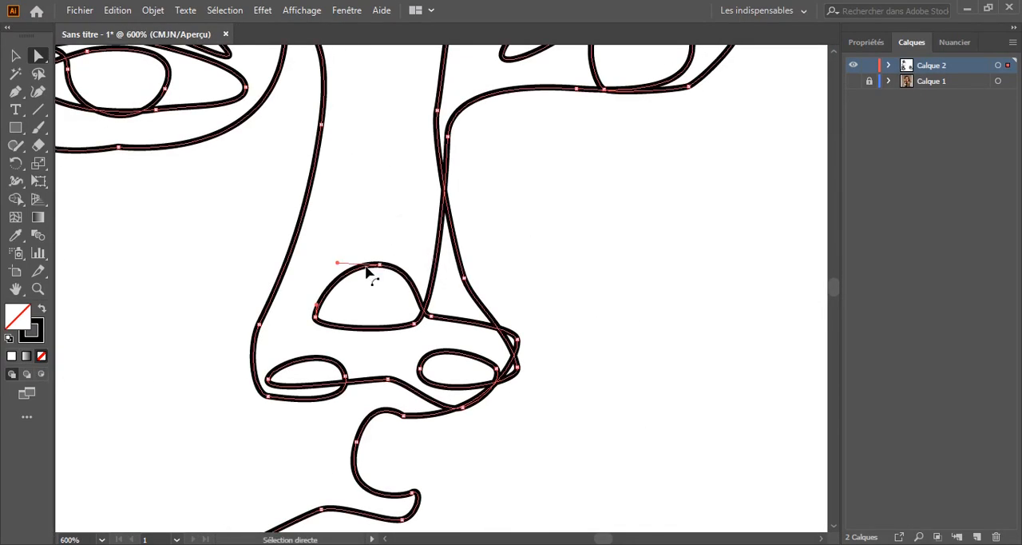
drag(374, 264, 375, 224)
click(540, 234)
drag(539, 363, 432, 270)
click(543, 208)
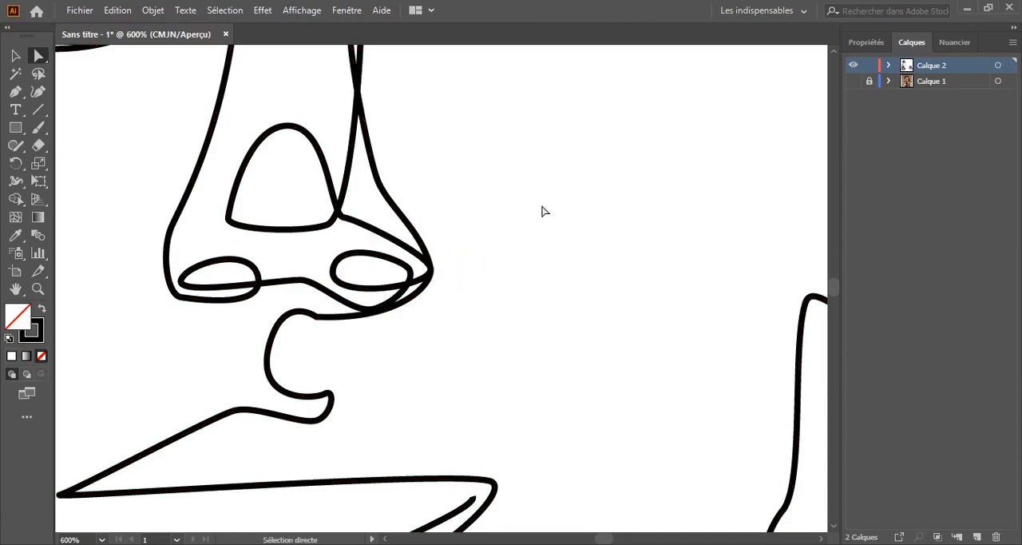
drag(431, 134, 517, 253)
Examine the whole line portrait and the facial features up close without the photo
key(ctrl+0)
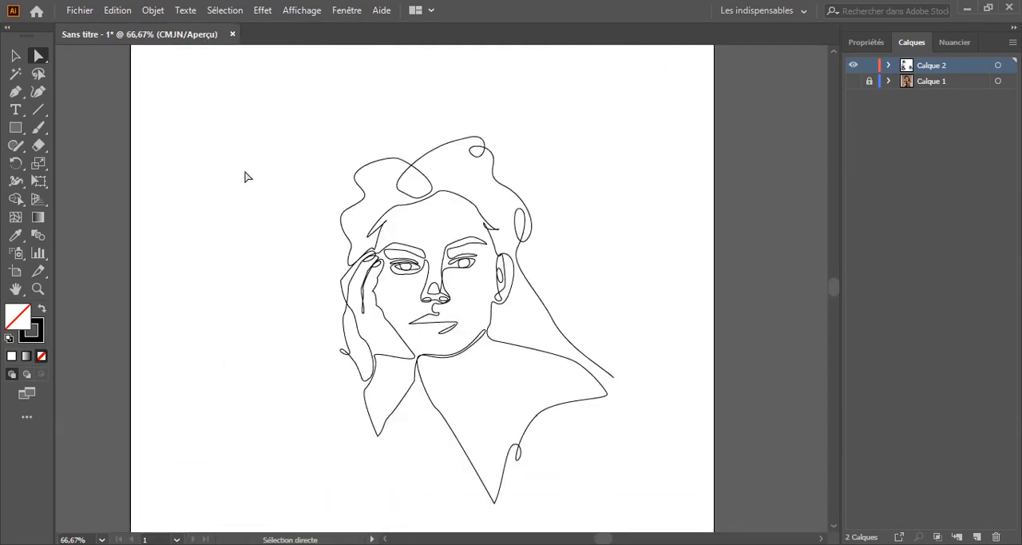
key(ctrl+plus)
key(ctrl+plus)
key(ctrl+plus)
key(ctrl+plus)
key(ctrl+plus)
key(ctrl+plus)
drag(521, 383, 514, 376)
click(577, 338)
key(ctrl+0)
key(ctrl+plus)
key(ctrl+plus)
key(ctrl+plus)
key(ctrl+plus)
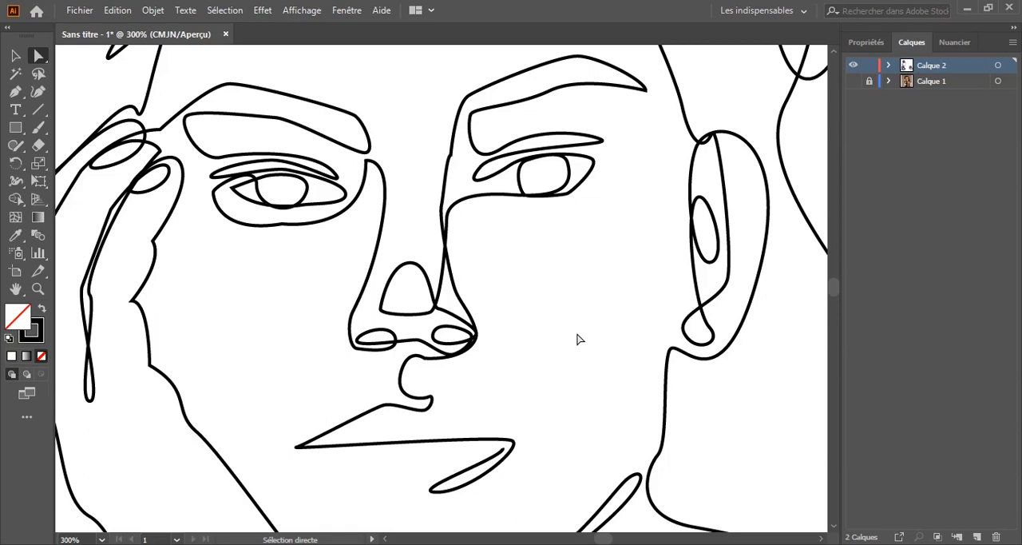
Show the photo layer again and continue the line around the far mouth corner up to the upper lip's second peak
click(853, 80)
scroll(501, 386, down, 3)
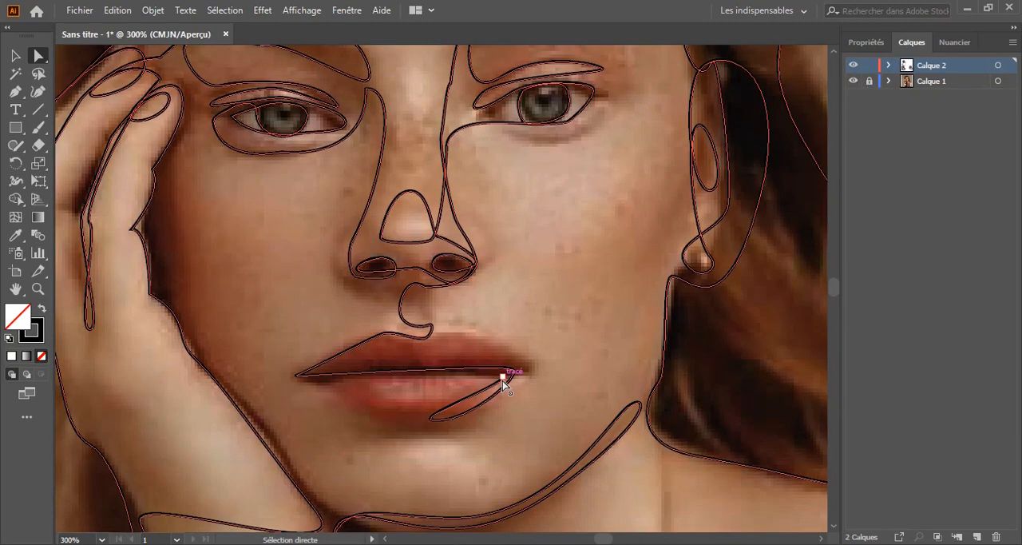
click(853, 81)
click(853, 80)
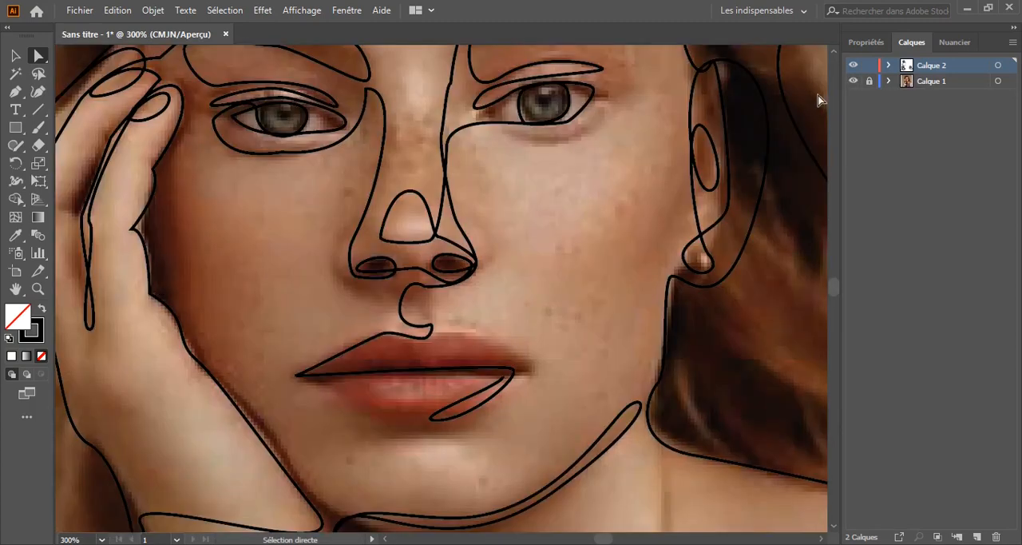
click(17, 95)
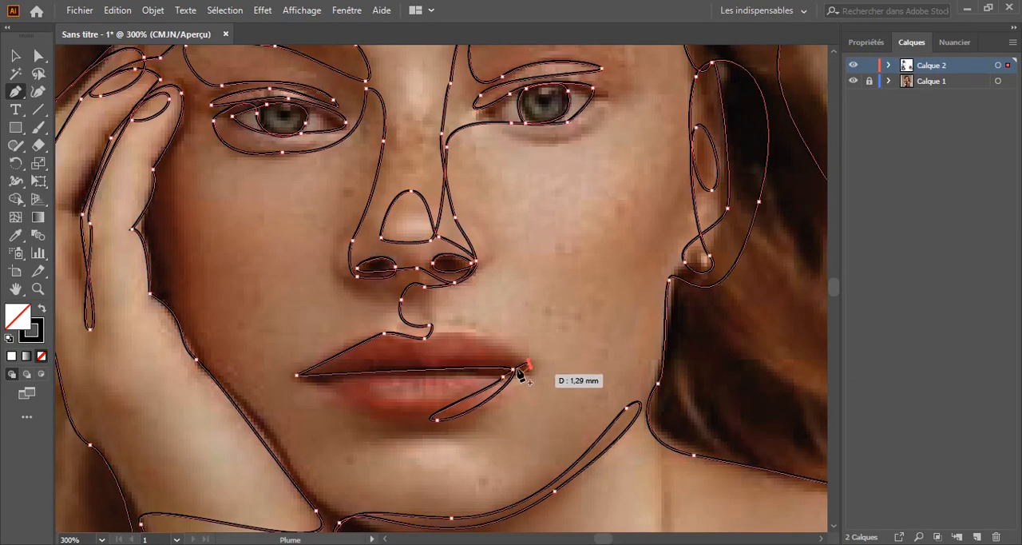
drag(519, 370, 437, 343)
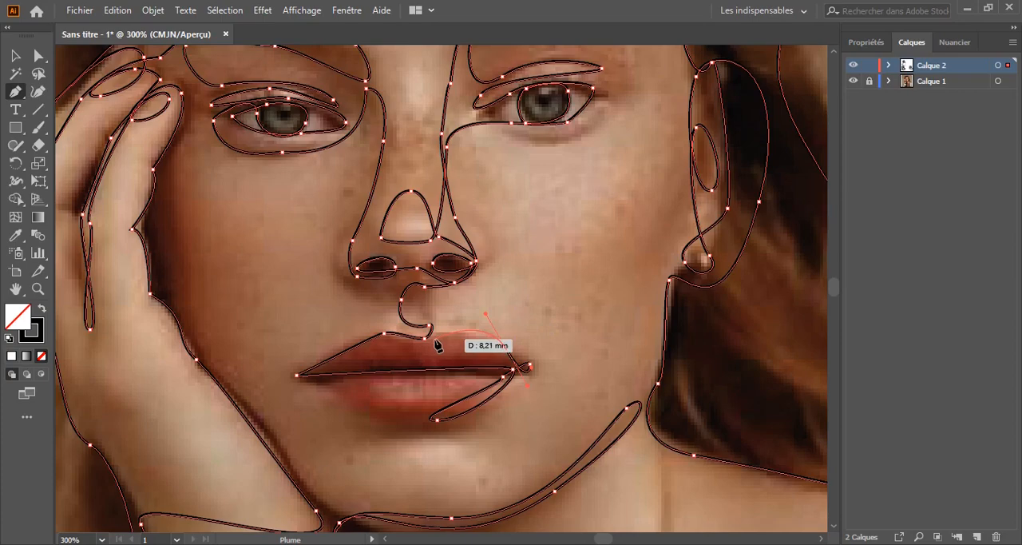
click(479, 334)
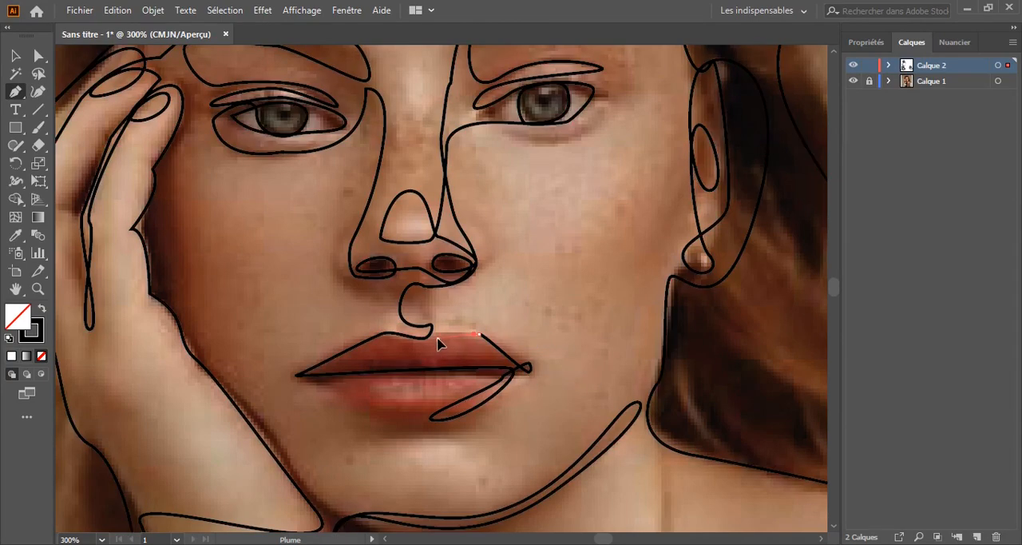
drag(430, 343, 429, 346)
click(418, 422)
drag(327, 392, 306, 379)
Extend the upper lip line from its second peak toward the notch and double it back to the far mouth corner
drag(481, 335, 435, 342)
click(467, 336)
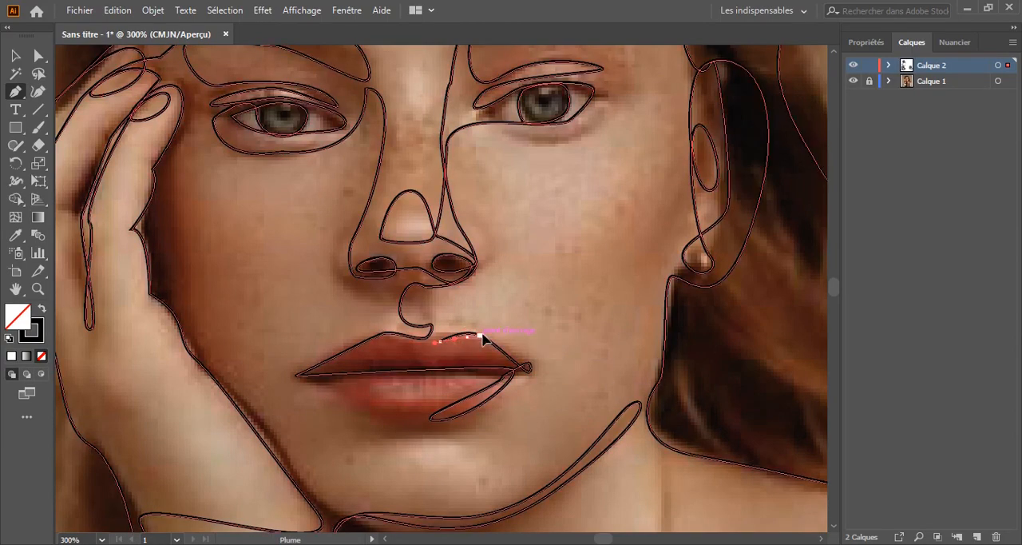
drag(504, 359, 504, 363)
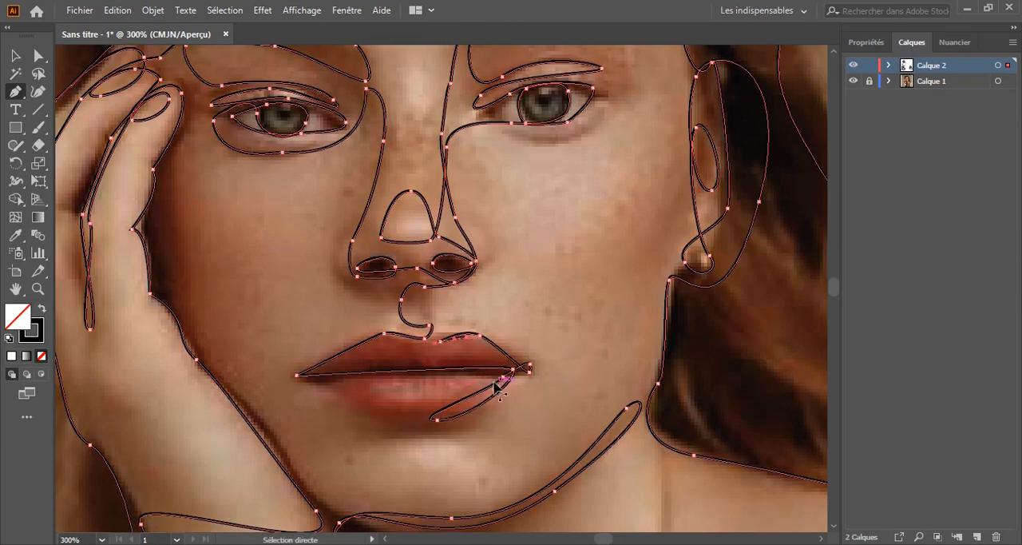
key(ctrl+plus)
key(ctrl+plus)
key(ctrl+plus)
key(ctrl+plus)
drag(612, 400, 615, 410)
Run the line back across the mouth opening to the hand-side corner and curve it down onto the lower lip
drag(333, 461, 702, 408)
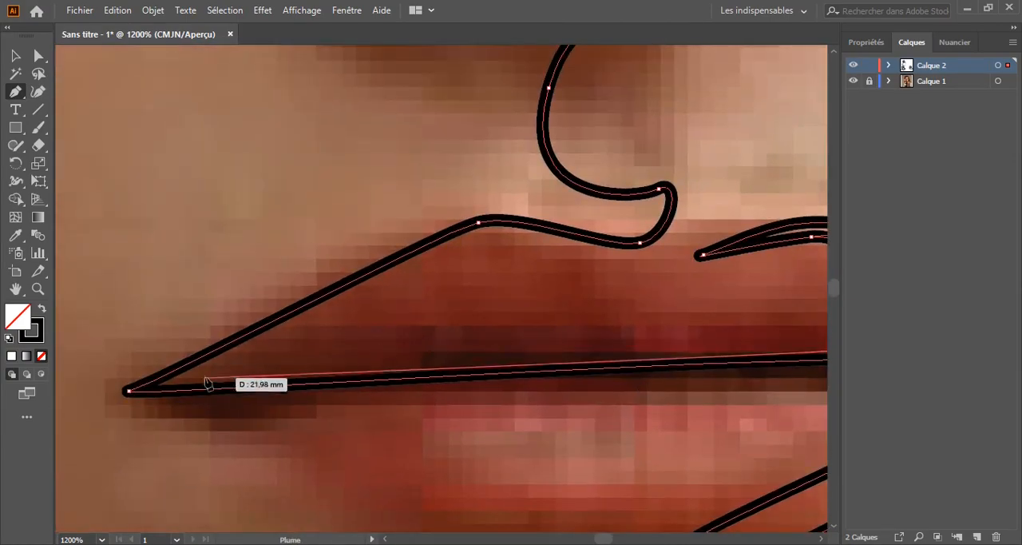
drag(201, 373, 169, 383)
drag(141, 433, 187, 335)
drag(242, 367, 295, 398)
drag(437, 454, 437, 288)
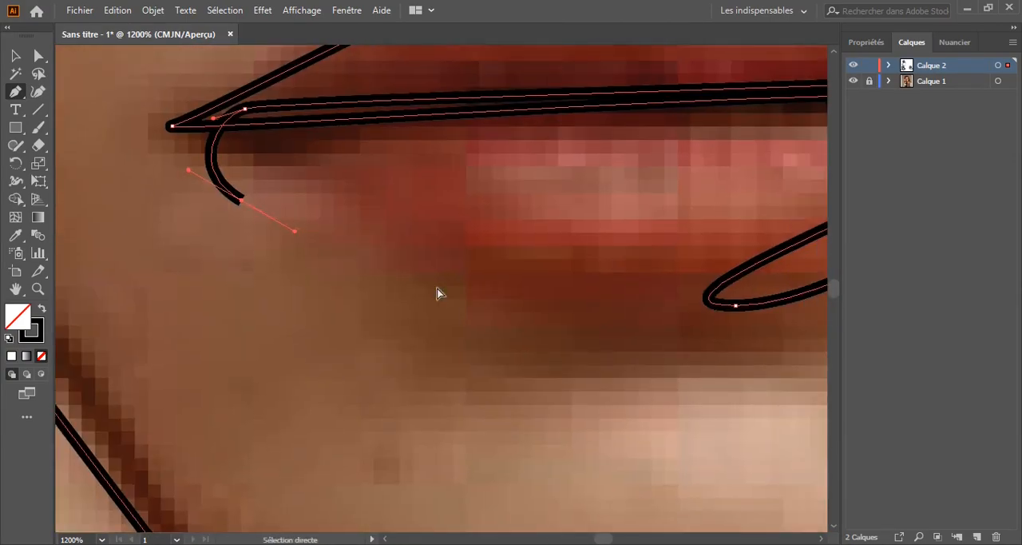
Trace the lower lip's bottom edge to its middle and curve the line down toward the chin
key(ctrl+minus)
key(ctrl+minus)
key(ctrl+minus)
key(ctrl+minus)
drag(415, 323, 411, 327)
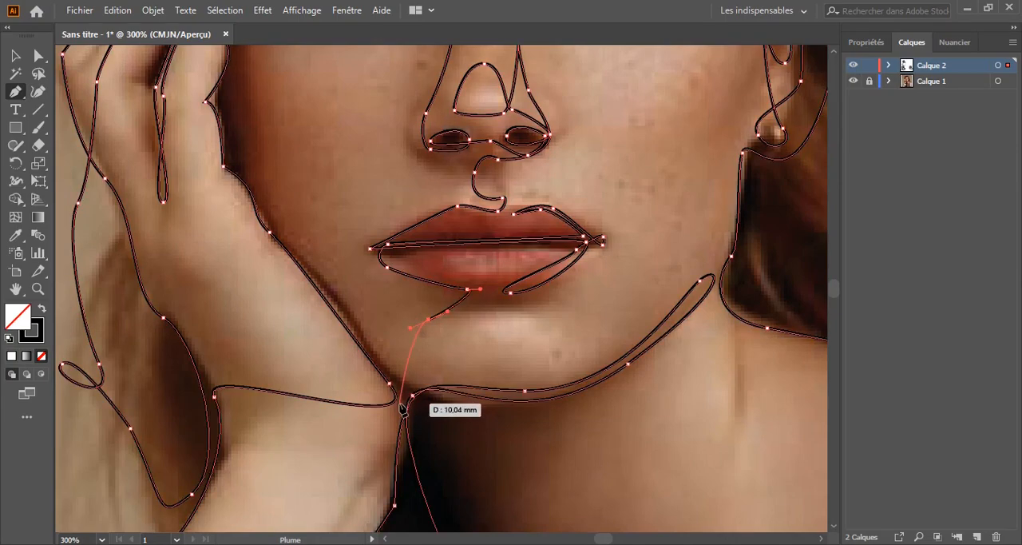
Run the line from the chin down along the forearm to its lowest point and back up beside the sleeve
drag(337, 495, 458, 337)
drag(404, 407, 455, 301)
drag(538, 299, 485, 357)
drag(404, 515, 403, 460)
click(401, 457)
drag(337, 312, 332, 302)
Extend the line outward from the sleeve past the photo's edge as a wavy tail with two small loops
drag(167, 305, 587, 248)
drag(549, 255, 530, 268)
drag(393, 302, 377, 272)
drag(414, 286, 415, 297)
drag(415, 329, 415, 332)
drag(198, 275, 168, 239)
drag(116, 327, 148, 337)
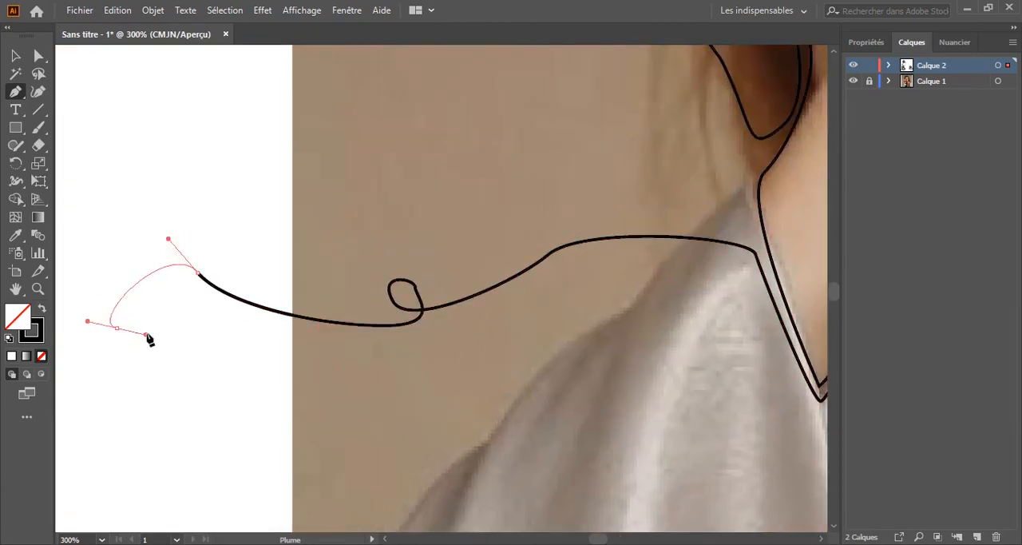
click(76, 269)
Deselect the finished line and hide the photo layer Calque 1
key(ctrl+minus)
key(ctrl+minus)
key(ctrl+minus)
drag(340, 282, 158, 364)
key(v)
click(139, 252)
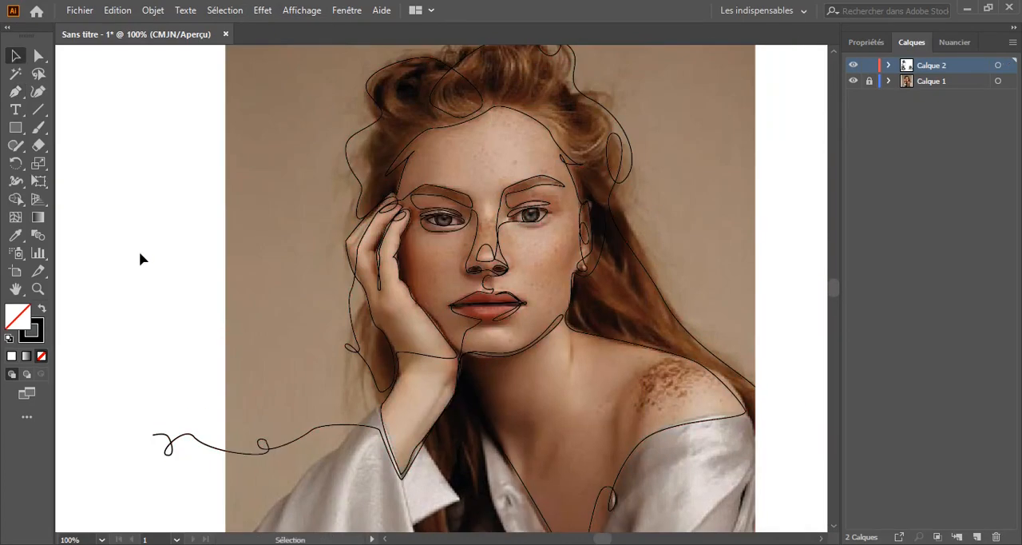
click(852, 82)
scroll(281, 262, down, 1)
drag(280, 262, 207, 227)
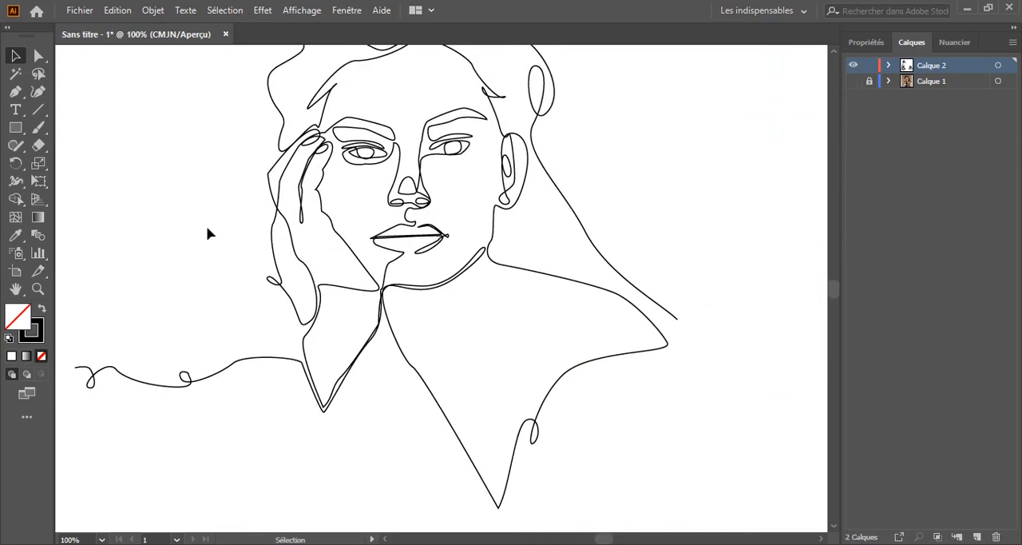
Delete the anchor points forming the two loops on the sleeve-side tail, leaving a short smooth end, and deselect the line
key(ctrl+a)
key(a)
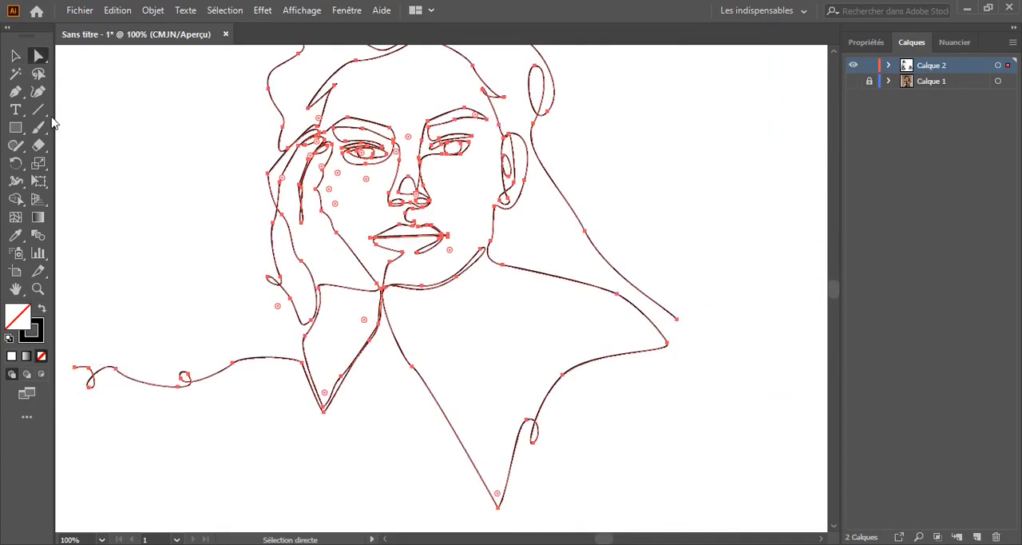
key(minus)
click(76, 373)
key(Return)
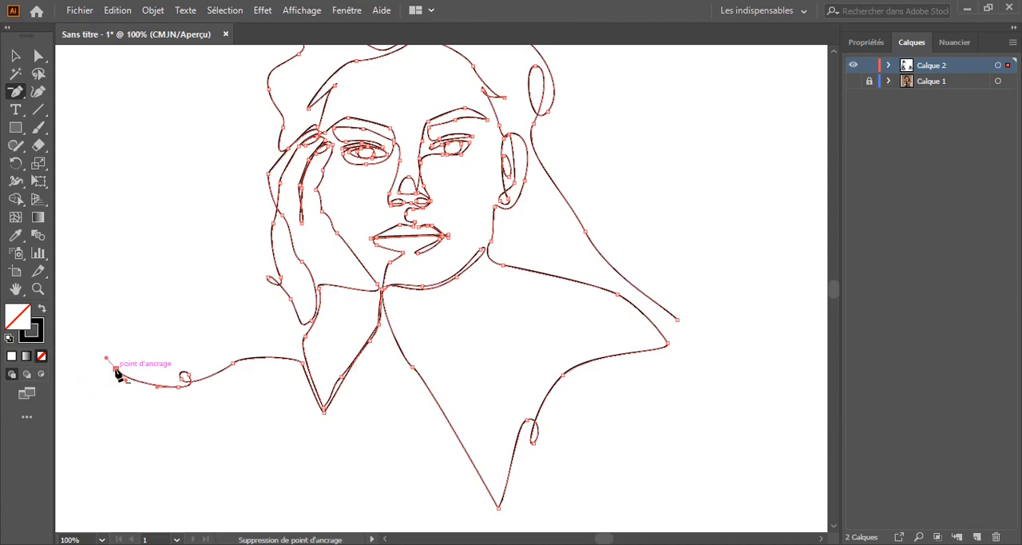
key(v)
click(212, 274)
drag(221, 272, 165, 312)
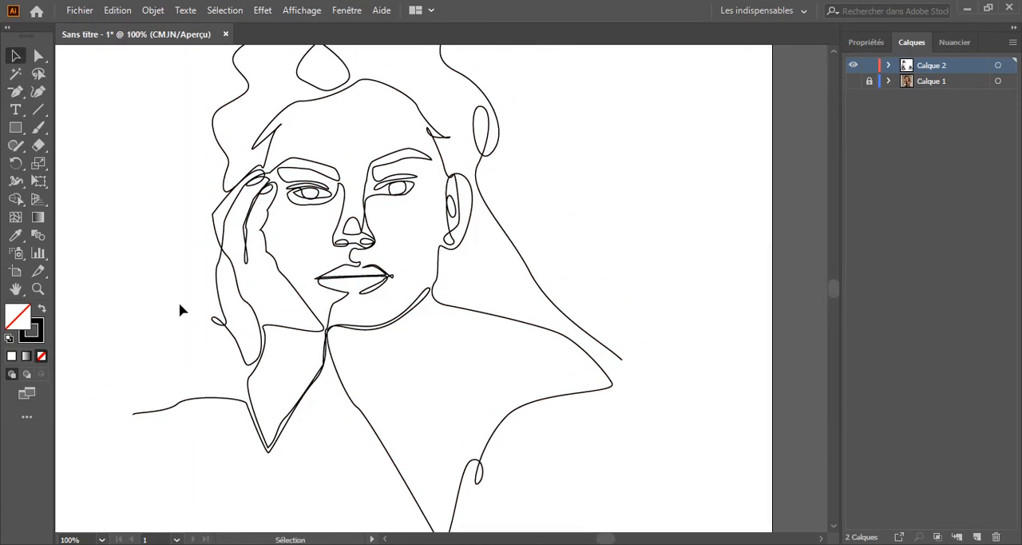
key(ctrl+minus)
drag(217, 258, 237, 276)
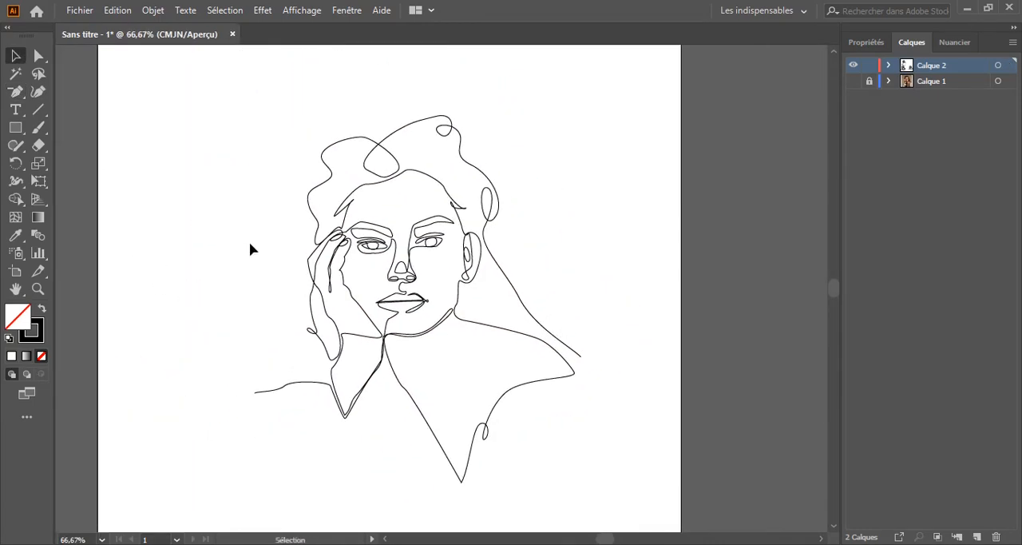
Examine the hand and face lines up close and the portrait as a whole
key(ctrl+plus)
key(ctrl+plus)
key(ctrl+a)
mouse_move(104, 206)
mouse_down()
mouse_move(237, 227)
mouse_move(278, 250)
mouse_up()
click(38, 55)
click(240, 287)
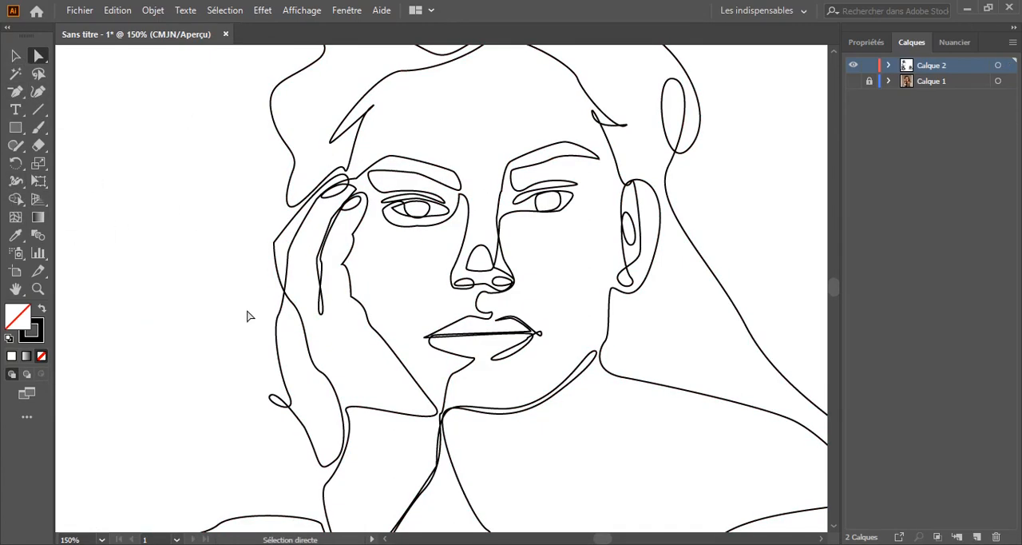
key(ctrl+minus)
key(ctrl+minus)
drag(286, 316, 242, 314)
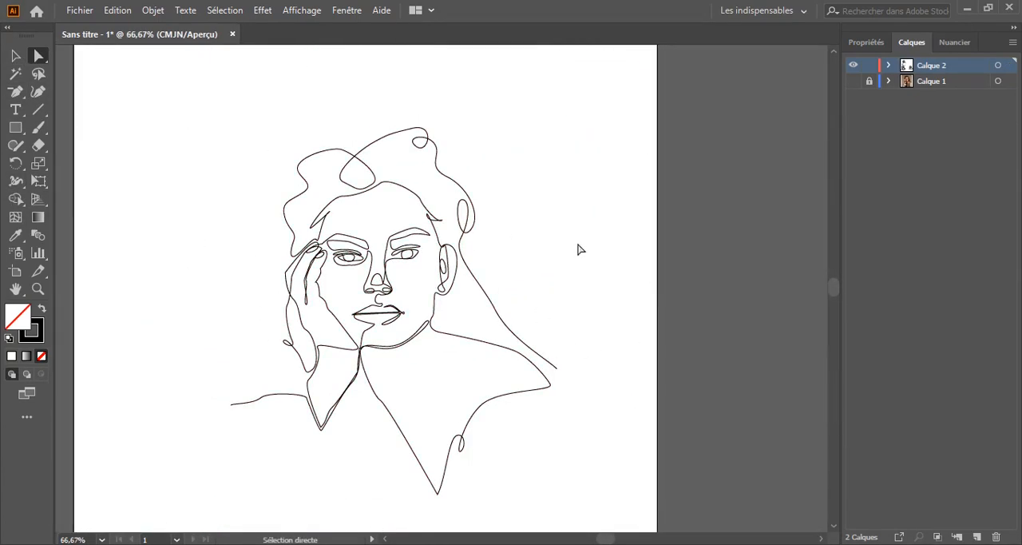
Extend the lower end of the long hair strand outward past the shoulder as a nearly horizontal line and deselect it
key(ctrl+plus)
key(ctrl+plus)
drag(575, 244, 495, 236)
click(597, 360)
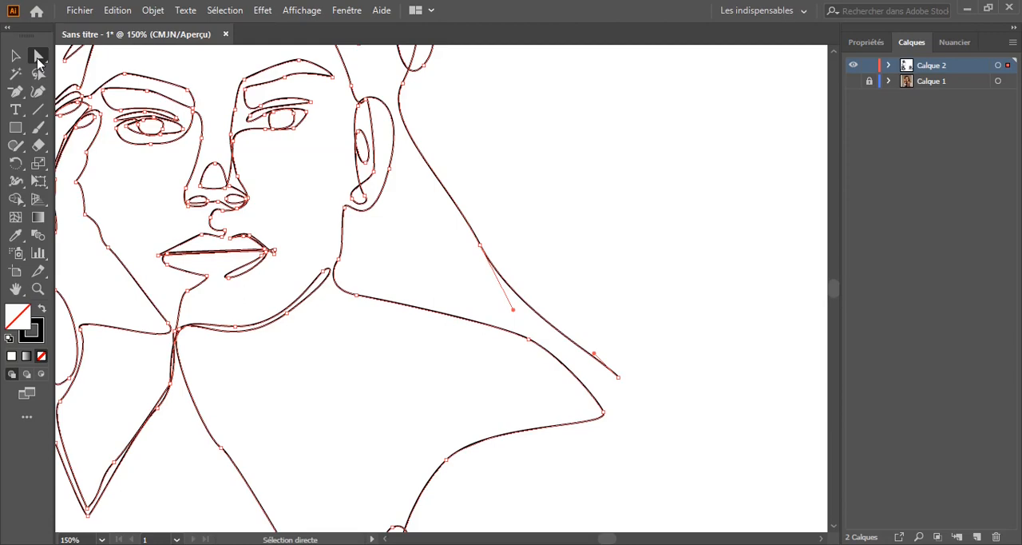
drag(298, 342, 254, 313)
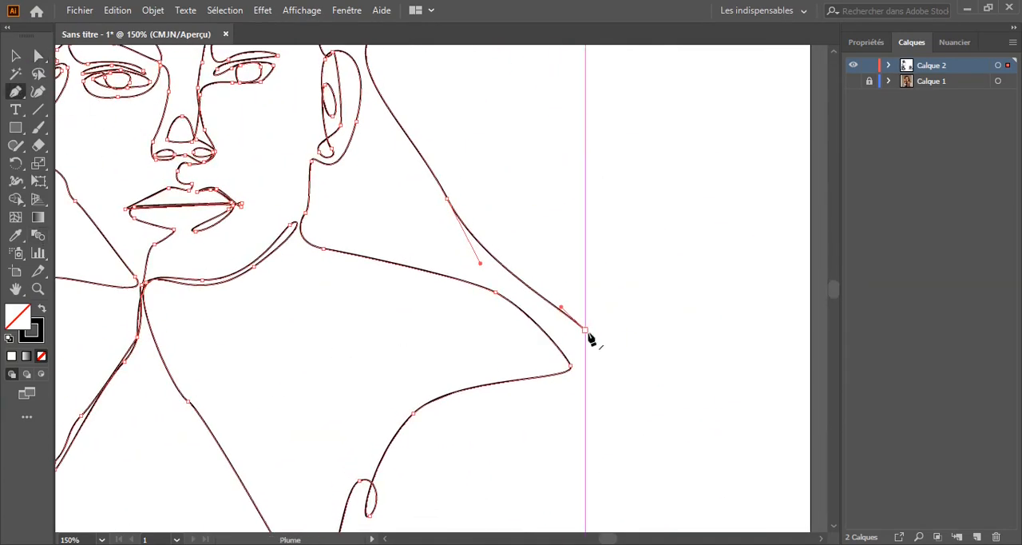
click(726, 353)
click(772, 353)
key(ctrl+minus)
key(ctrl+minus)
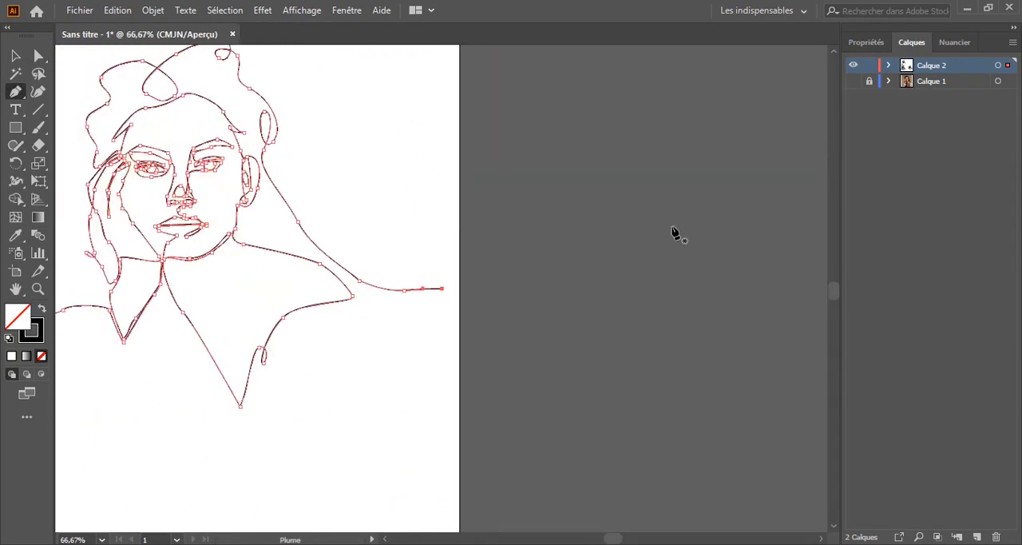
key(v)
click(183, 192)
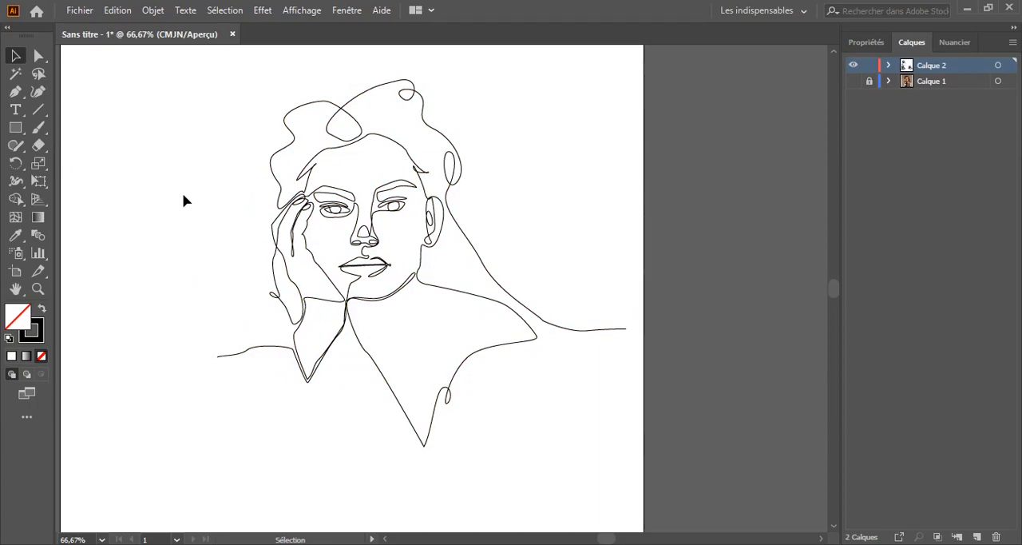
Try thinning the line between the lips and down to the chin with the Width tool, and deselect it
drag(226, 197, 309, 226)
key(ctrl+plus)
key(ctrl+plus)
key(ctrl+plus)
key(ctrl+plus)
key(ctrl+plus)
key(ctrl+plus)
drag(259, 308, 262, 234)
click(16, 181)
mouse_move(384, 247)
mouse_down()
mouse_move(383, 271)
mouse_move(385, 242)
mouse_up()
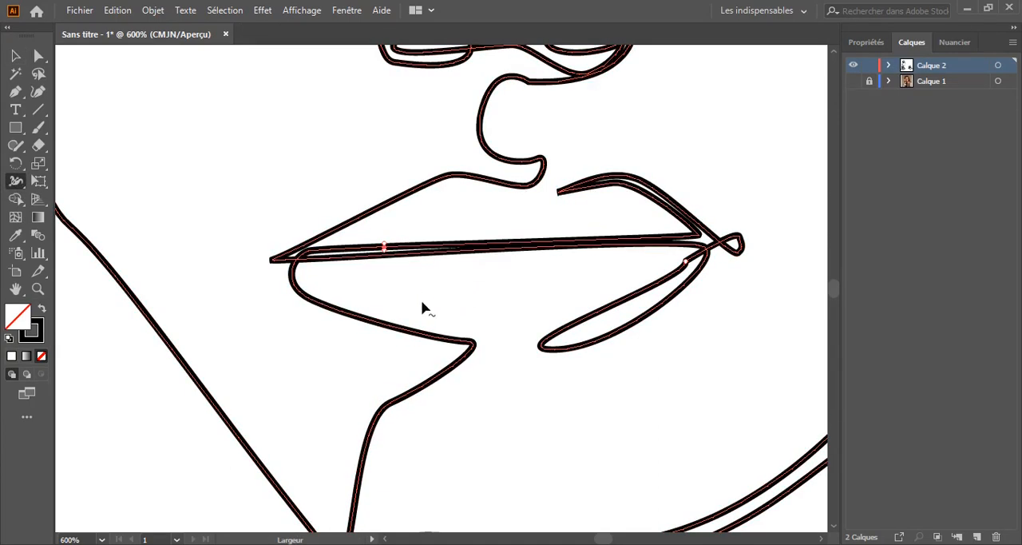
key(v)
click(209, 190)
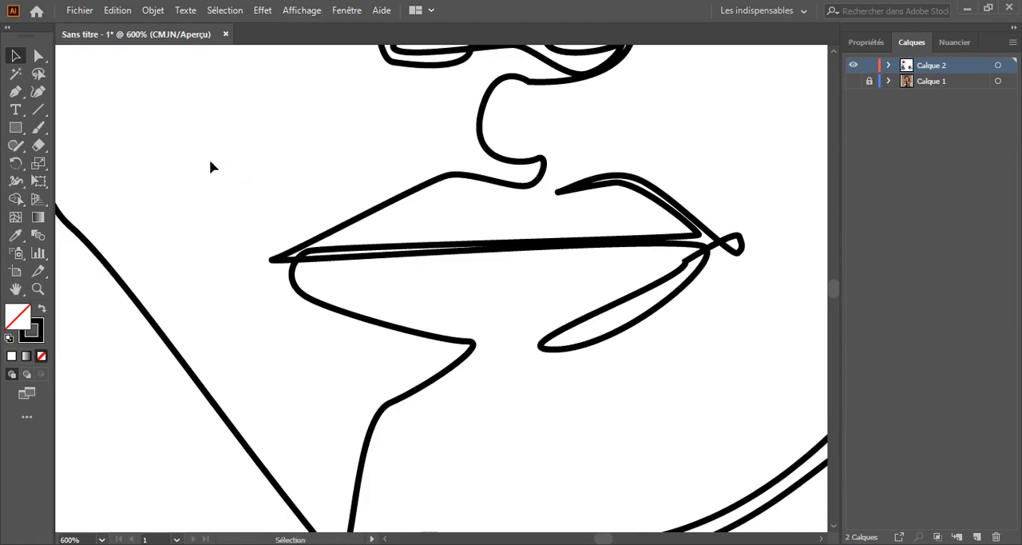
click(16, 183)
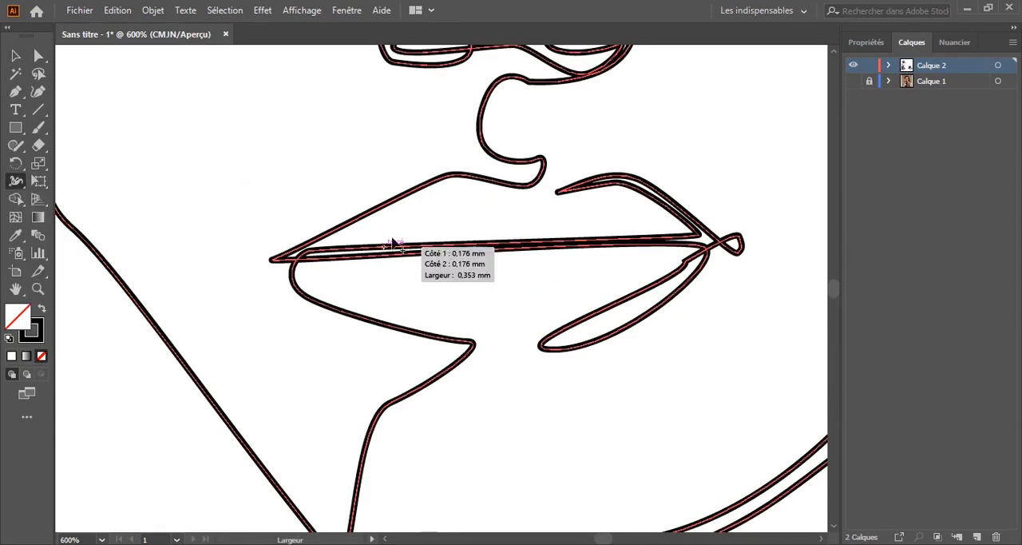
mouse_move(385, 250)
mouse_down()
mouse_move(385, 264)
mouse_move(393, 248)
mouse_move(425, 286)
mouse_up()
scroll(397, 309, down, 1)
click(17, 55)
click(242, 182)
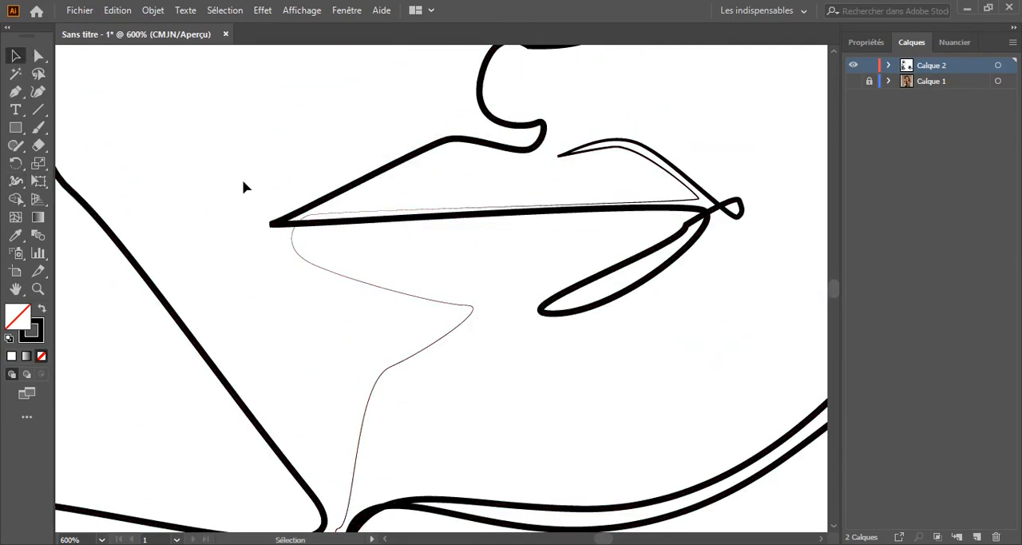
Try a further width adjustment on the inner lip line and undo the narrowing made there
key(ctrl+minus)
key(ctrl+minus)
key(ctrl+minus)
key(ctrl+minus)
key(ctrl+minus)
drag(265, 298, 242, 308)
key(ctrl+plus)
key(ctrl+plus)
key(ctrl+plus)
key(ctrl+plus)
key(ctrl+plus)
key(ctrl+plus)
key(ctrl+a)
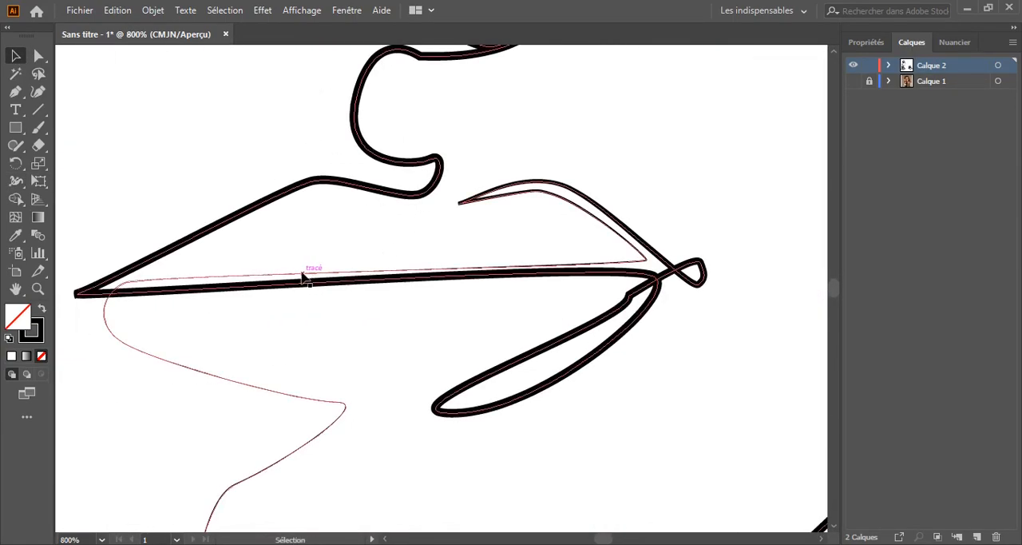
mouse_move(263, 276)
mouse_down()
mouse_move(242, 267)
mouse_move(242, 279)
mouse_move(258, 275)
mouse_up()
key(ctrl+z)
scroll(257, 277, up, 1)
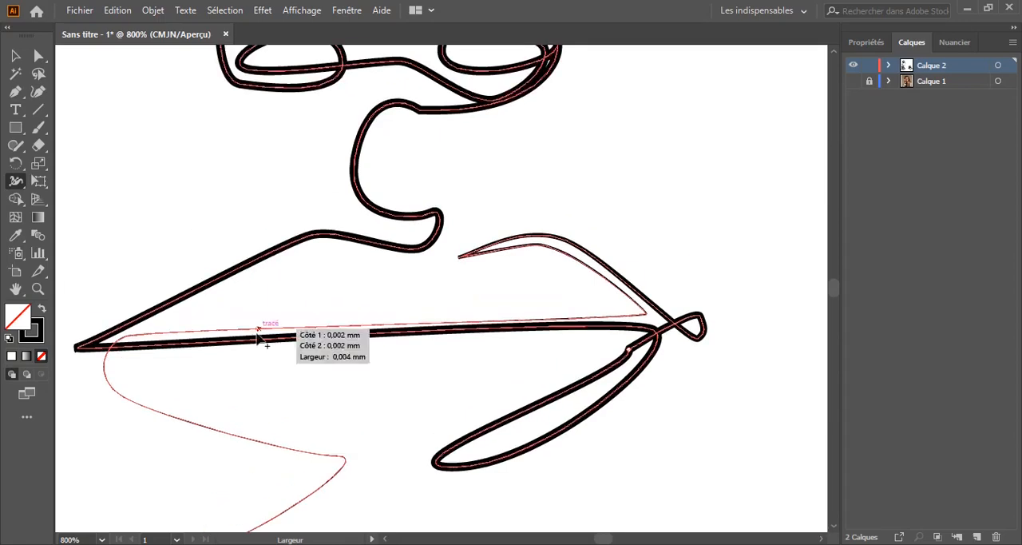
key(ctrl+z)
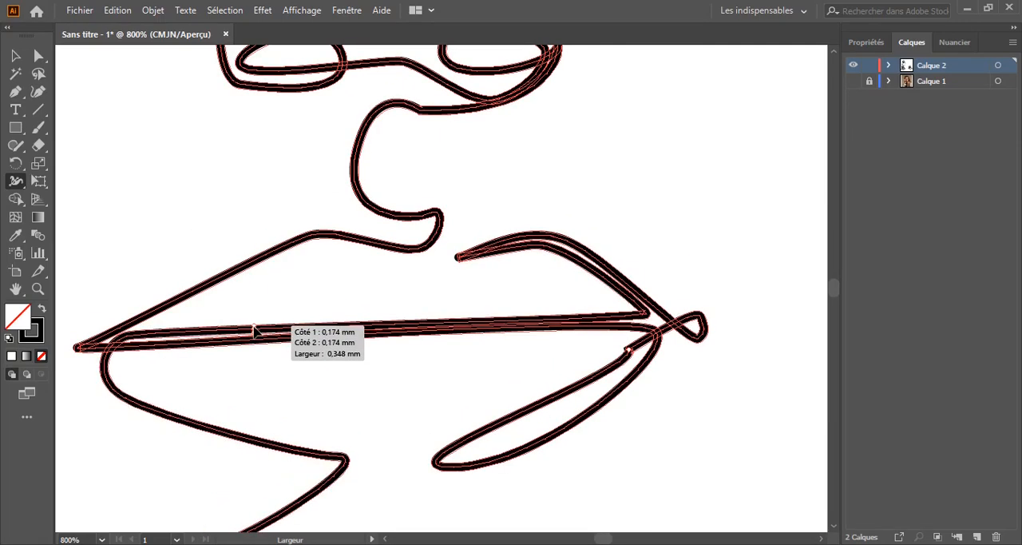
Narrow the stroke of the inner lip line running down to the chin with the Width tool and deselect it
drag(254, 326, 255, 330)
click(15, 56)
click(136, 183)
scroll(136, 184, down, 2)
key(ctrl+minus)
key(ctrl+minus)
key(ctrl+minus)
key(ctrl+minus)
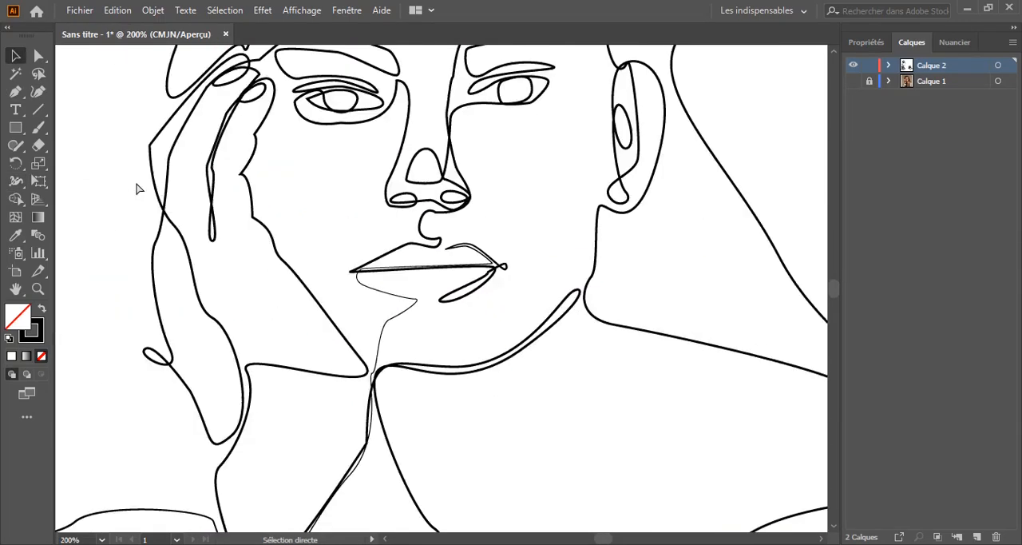
key(ctrl+minus)
scroll(322, 256, up, 1)
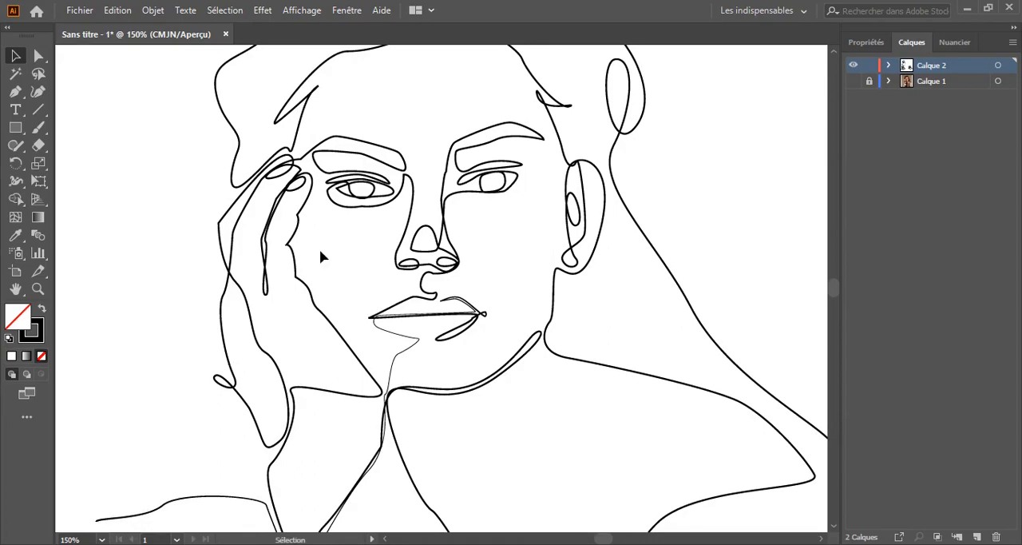
Narrow the stroke of the curve under the hand-side eye, near the nose, with the Width tool
key(space)
drag(319, 249, 326, 172)
key(ctrl+minus)
key(space)
mouse_move(375, 198)
mouse_down()
mouse_move(401, 281)
mouse_move(327, 426)
mouse_up()
key(ctrl+plus)
key(ctrl+plus)
key(ctrl+plus)
key(ctrl+plus)
key(space)
click(15, 182)
drag(352, 335, 352, 334)
key(ctrl+plus)
key(ctrl+plus)
key(ctrl+plus)
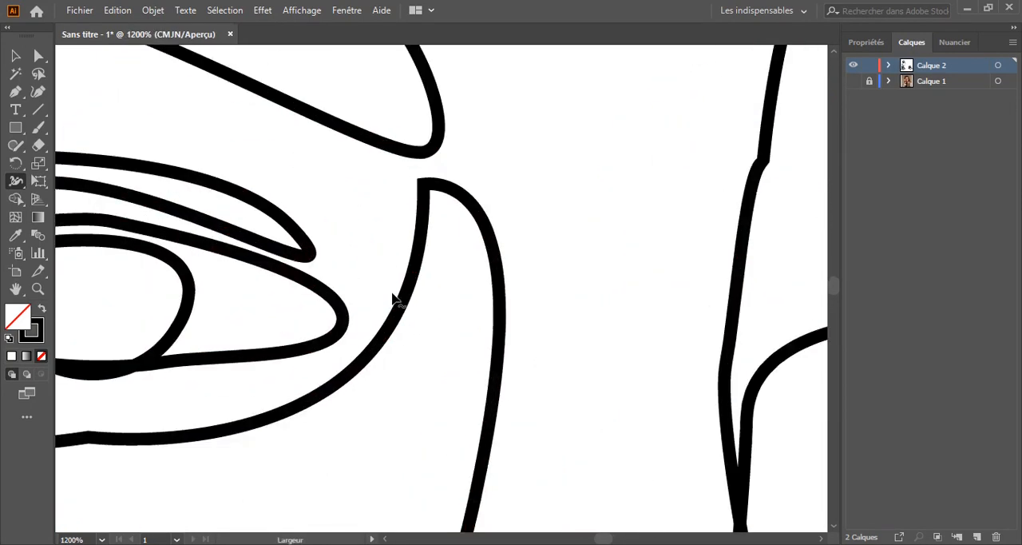
key(space)
drag(394, 299, 469, 204)
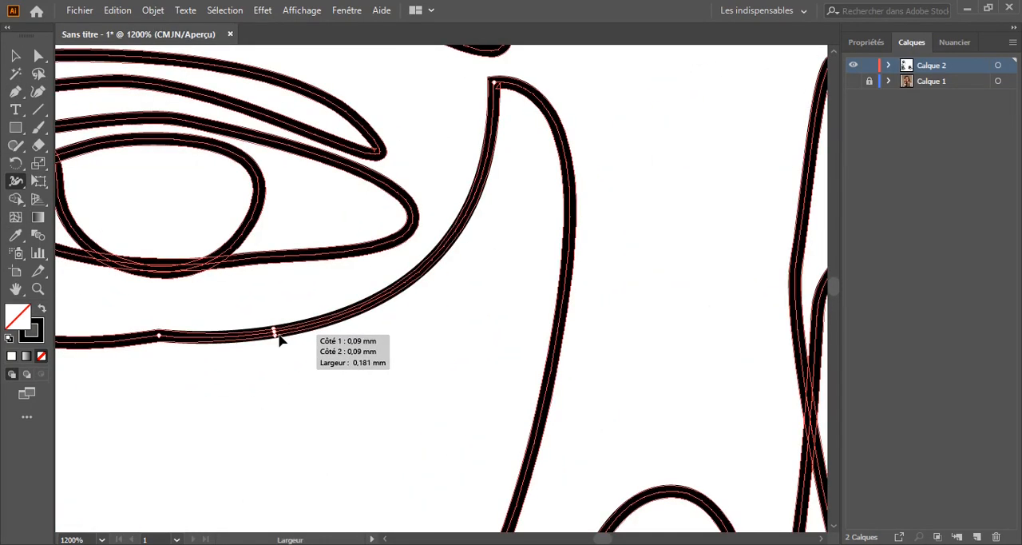
drag(274, 334, 274, 333)
Thin the rest of the under-eye contour around the outer corner and into the iris of the hand-side eye
scroll(507, 315, down, 3)
scroll(506, 315, up, 1)
key(space)
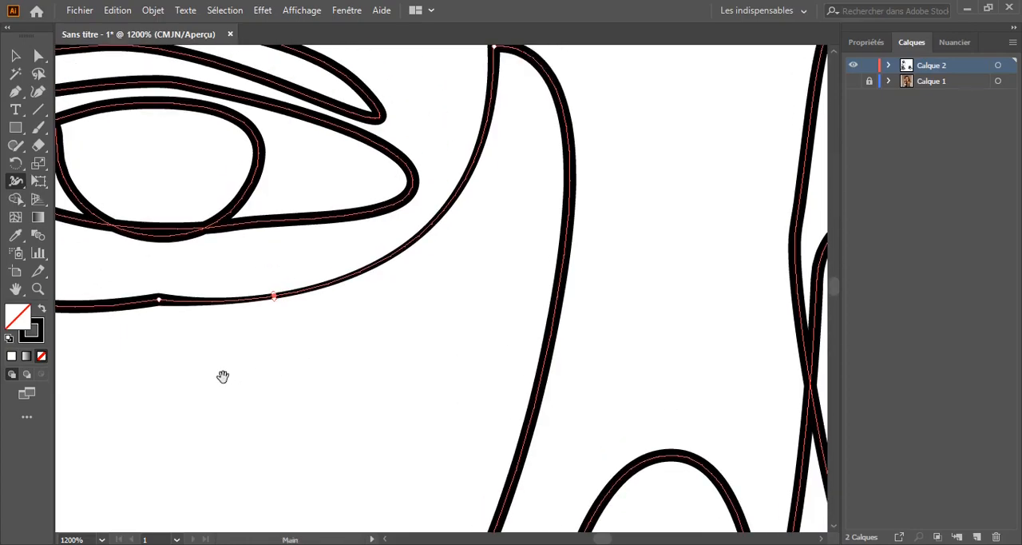
key(ctrl+minus)
key(ctrl+minus)
key(ctrl+minus)
mouse_move(223, 377)
mouse_down()
mouse_move(441, 349)
mouse_move(434, 354)
mouse_up()
key(ctrl+minus)
key(ctrl+minus)
key(space)
key(ctrl+plus)
key(ctrl+plus)
key(ctrl+plus)
key(space)
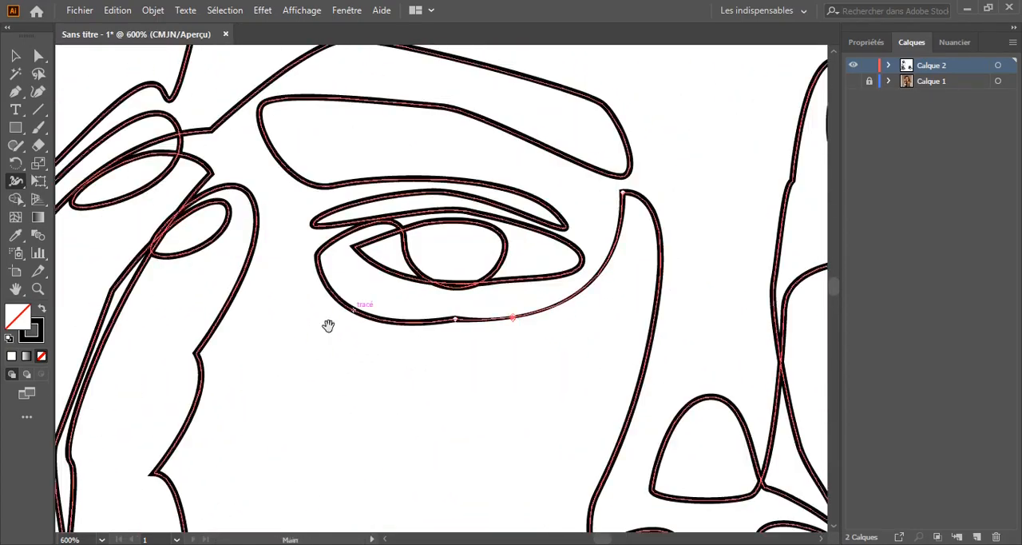
mouse_move(327, 326)
mouse_down()
mouse_move(451, 350)
mouse_move(481, 339)
mouse_up()
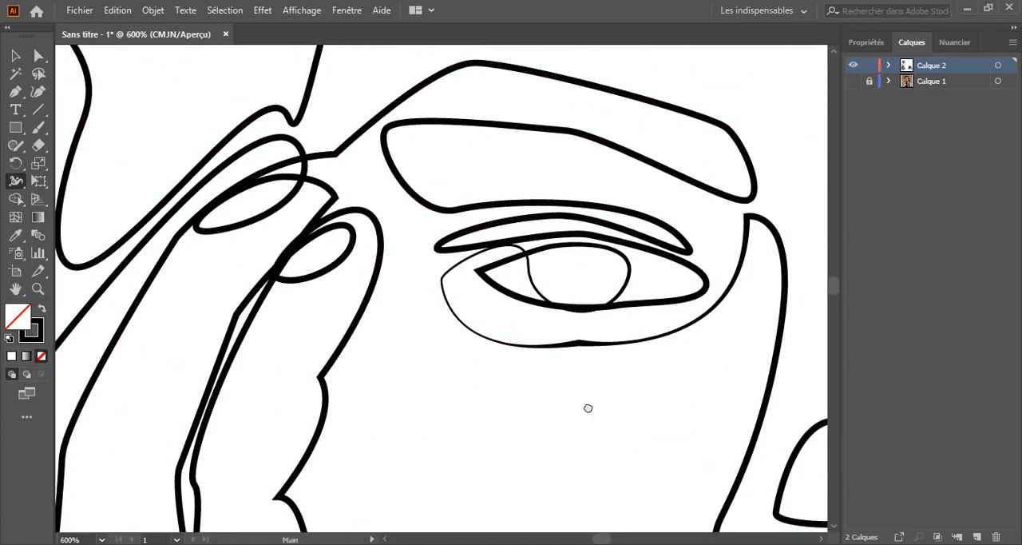
Examine the lines around the hand-side eye up close and the balance of line weights across the portrait
key(ctrl+1)
key(space)
mouse_move(167, 191)
mouse_down()
mouse_move(201, 214)
mouse_move(359, 427)
mouse_up()
key(ctrl+plus)
key(ctrl+plus)
key(ctrl+plus)
key(ctrl+plus)
key(ctrl+plus)
key(space)
drag(433, 248, 431, 245)
key(ctrl+minus)
key(ctrl+minus)
key(ctrl+minus)
key(ctrl+minus)
key(ctrl+minus)
key(space)
drag(246, 281, 186, 265)
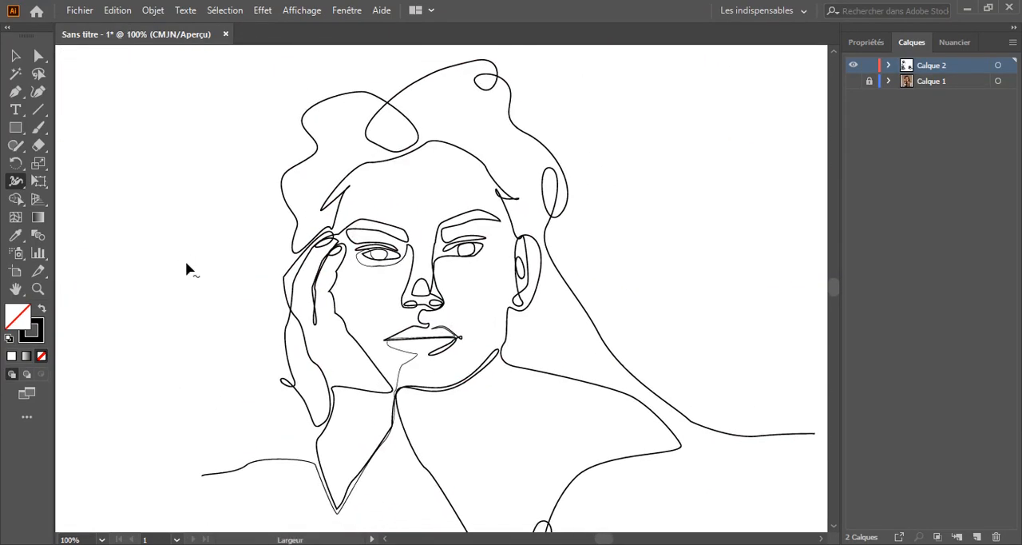
Try narrowing the stroke of the jawline with the Width tool and undo the change
key(space)
mouse_move(223, 311)
mouse_down()
mouse_move(227, 240)
mouse_move(207, 221)
mouse_up()
key(ctrl+plus)
key(ctrl+plus)
key(ctrl+plus)
mouse_move(381, 329)
mouse_down()
mouse_move(381, 346)
mouse_move(387, 325)
mouse_move(386, 340)
mouse_move(381, 333)
mouse_up()
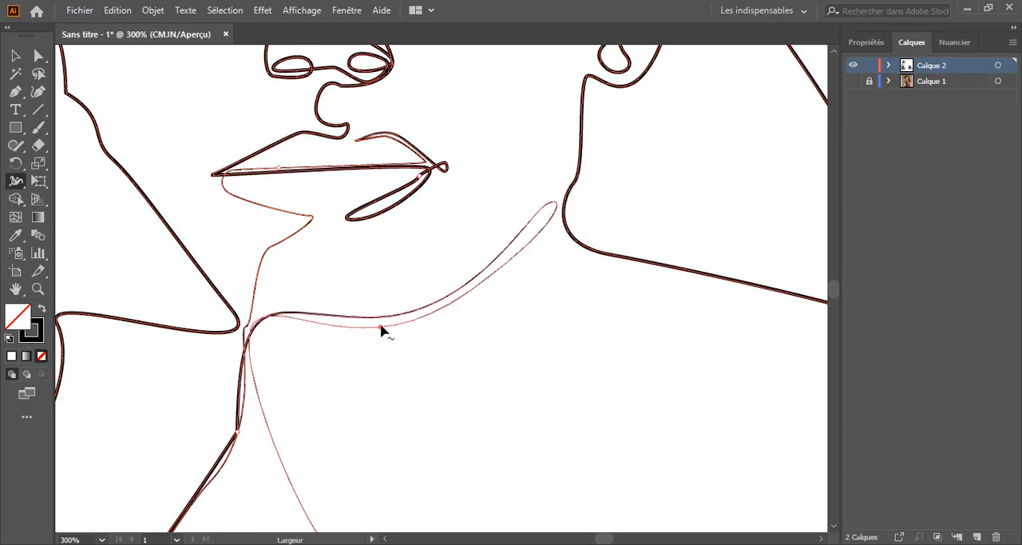
key(ctrl+z)
Narrow the stroke of the lower jawline running into the neck with the Width tool
key(ctrl+plus)
key(ctrl+plus)
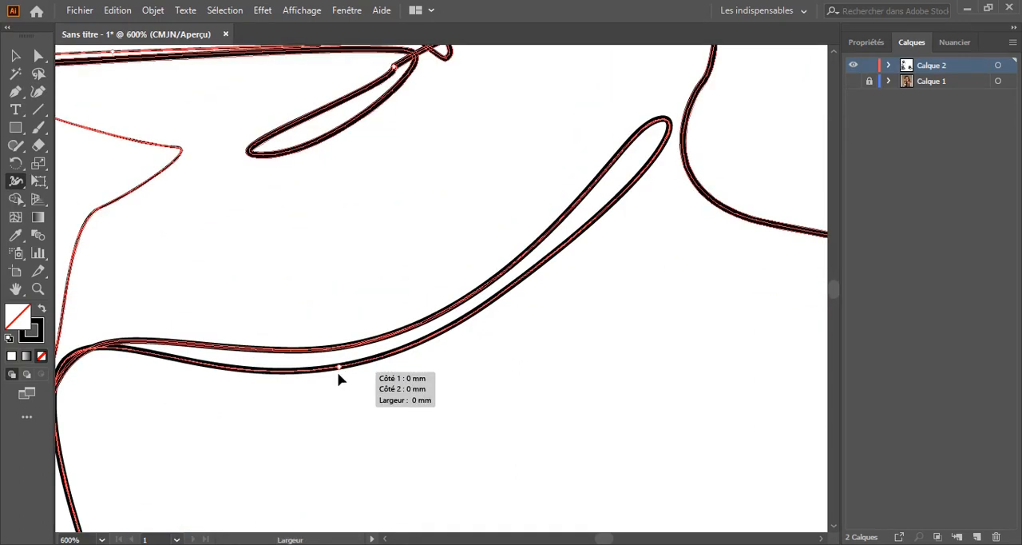
drag(339, 366, 339, 369)
key(v)
mouse_move(256, 266)
mouse_down()
mouse_move(377, 197)
mouse_move(480, 48)
mouse_up()
Try to round the sharp corner of the neck line below the jaw with Direct Selection, and deselect it
click(312, 310)
drag(301, 296, 327, 316)
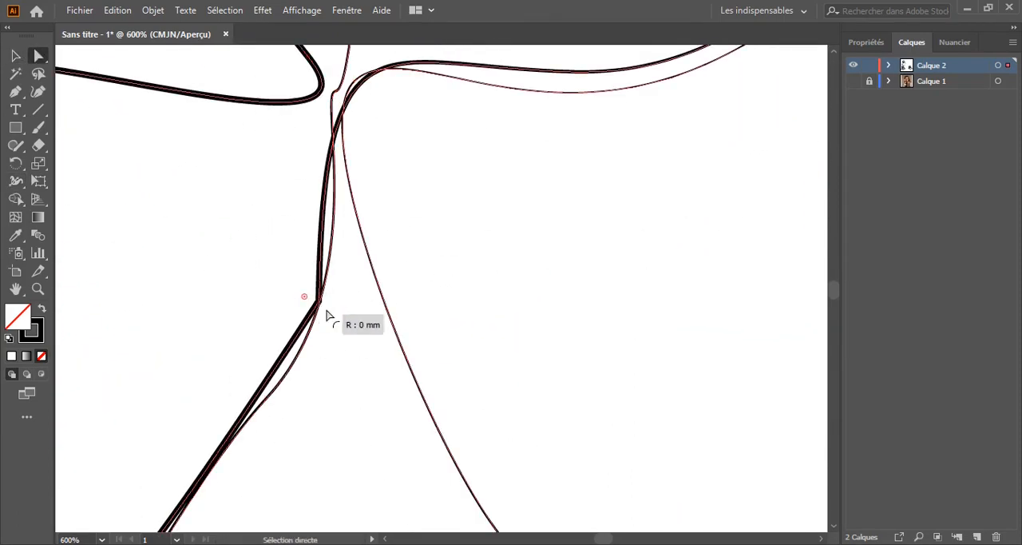
click(258, 290)
key(v)
key(ctrl+0)
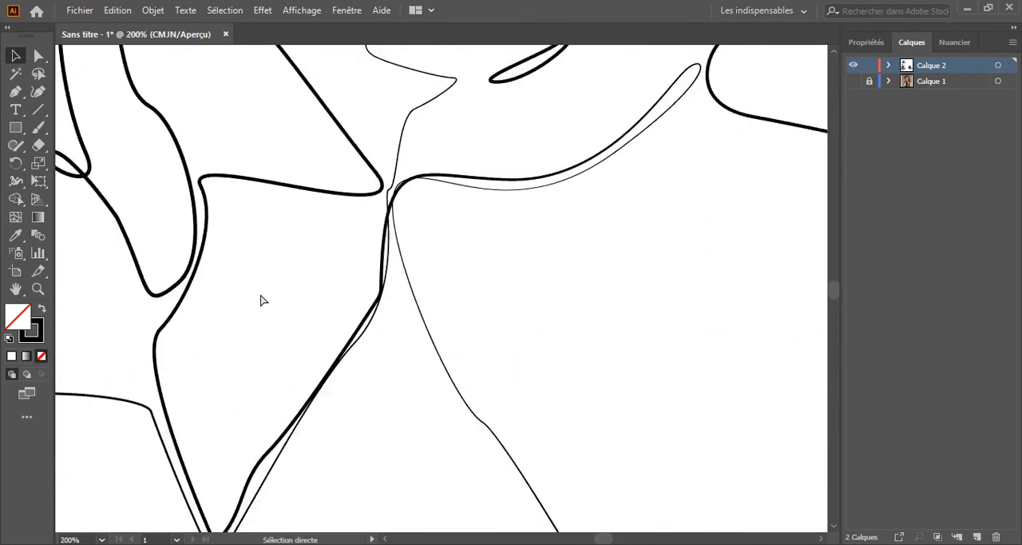
Try narrowing the stroke along the hand-side edge of the nose with the Width tool, and deselect the line
key(ctrl+plus)
key(ctrl+plus)
key(ctrl+plus)
key(ctrl+plus)
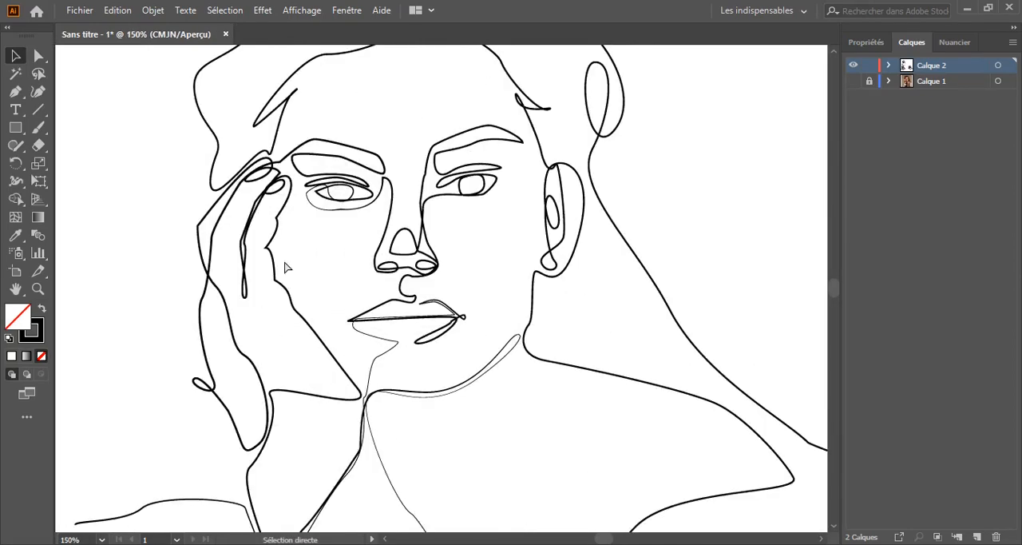
drag(286, 262, 299, 315)
click(16, 181)
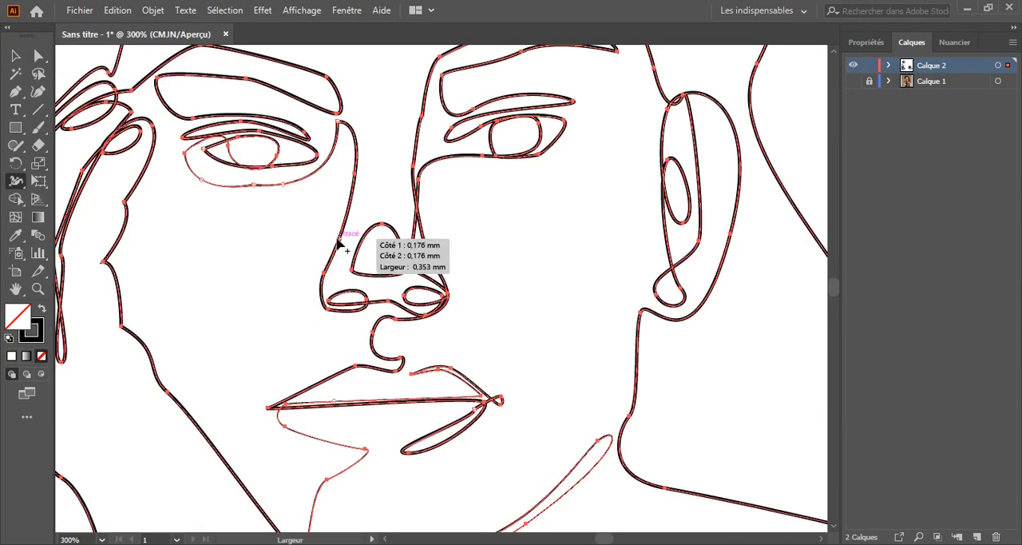
drag(339, 240, 335, 240)
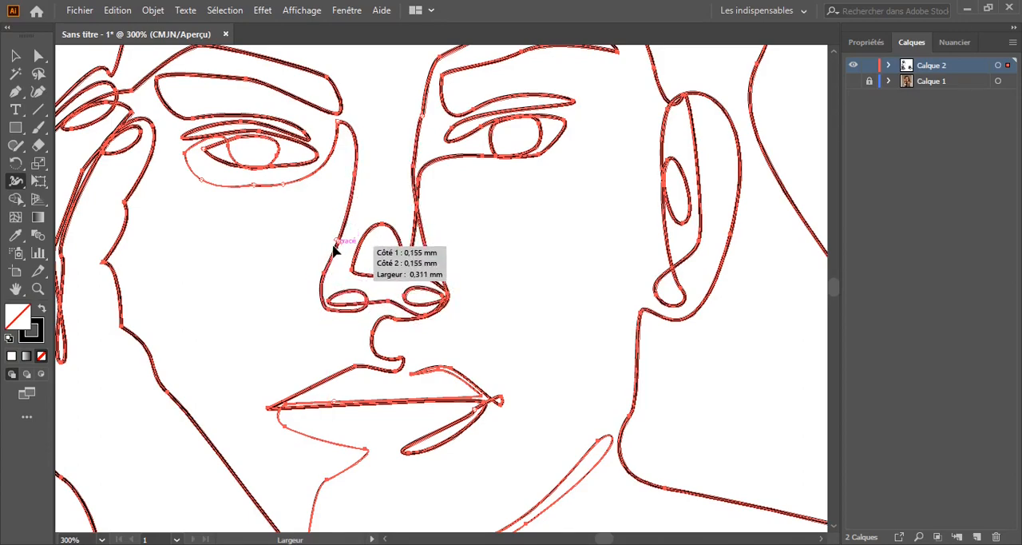
drag(335, 243, 327, 248)
key(ctrl+minus)
drag(258, 262, 424, 330)
click(15, 56)
click(76, 147)
Try narrowing the curve between the nose and the upper lip at two points, undoing each width change
drag(378, 246, 344, 276)
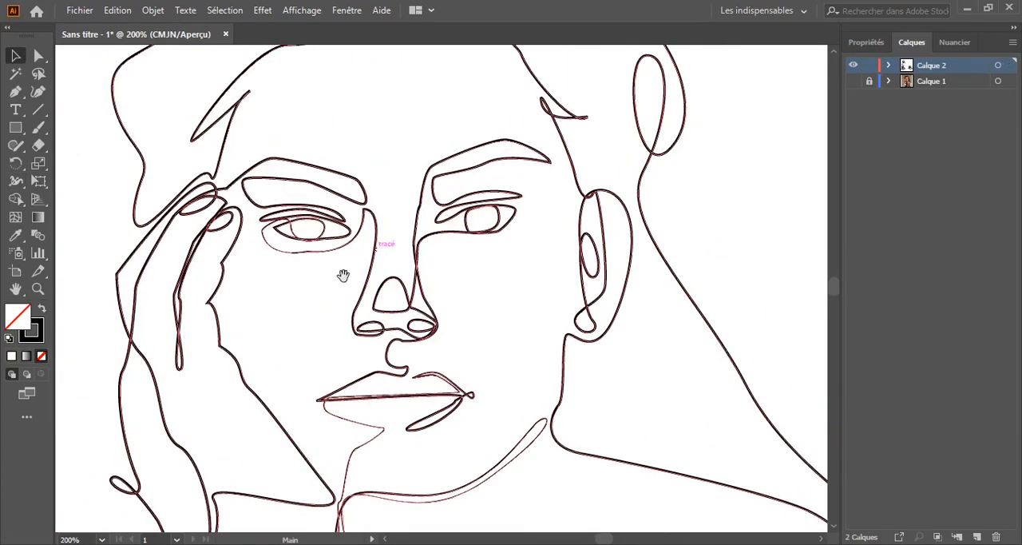
key(ctrl+plus)
key(ctrl+plus)
key(ctrl+plus)
mouse_move(276, 468)
mouse_down()
mouse_move(345, 283)
mouse_move(337, 297)
mouse_move(346, 296)
mouse_up()
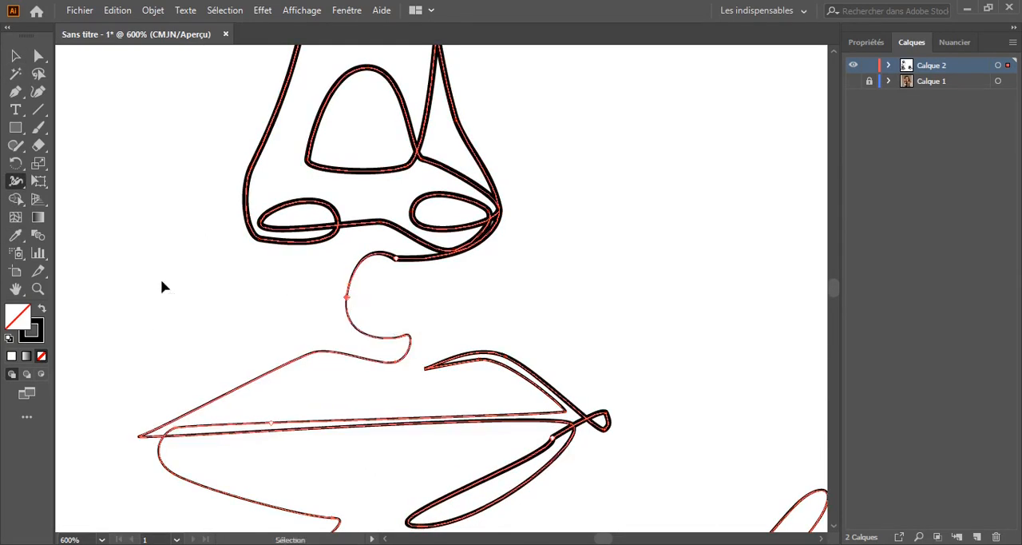
key(ctrl+z)
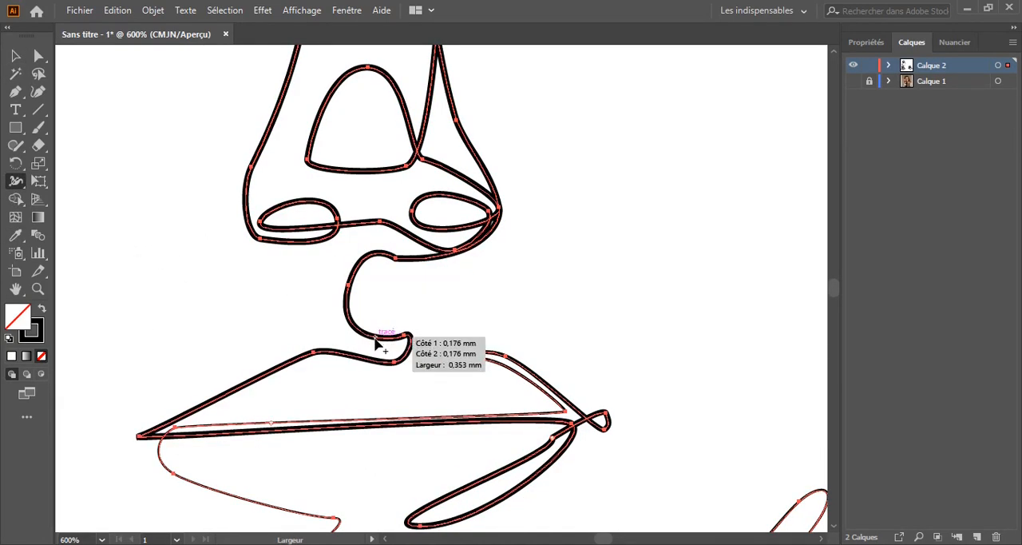
drag(375, 339, 376, 337)
key(ctrl+z)
Narrow the stroke along the base of the nose between the nostrils with the Width tool and deselect it
scroll(327, 404, down, 4)
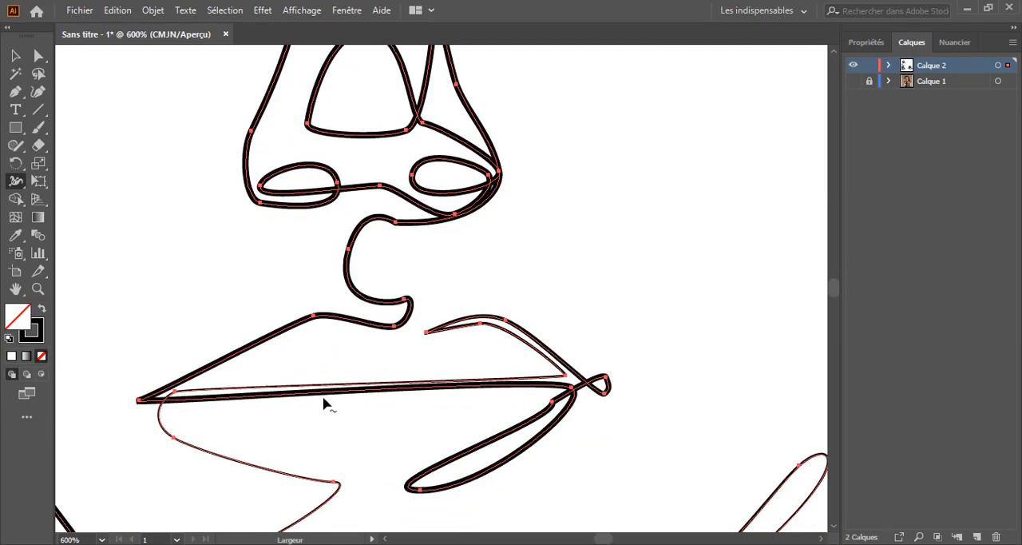
scroll(351, 303, up, 3)
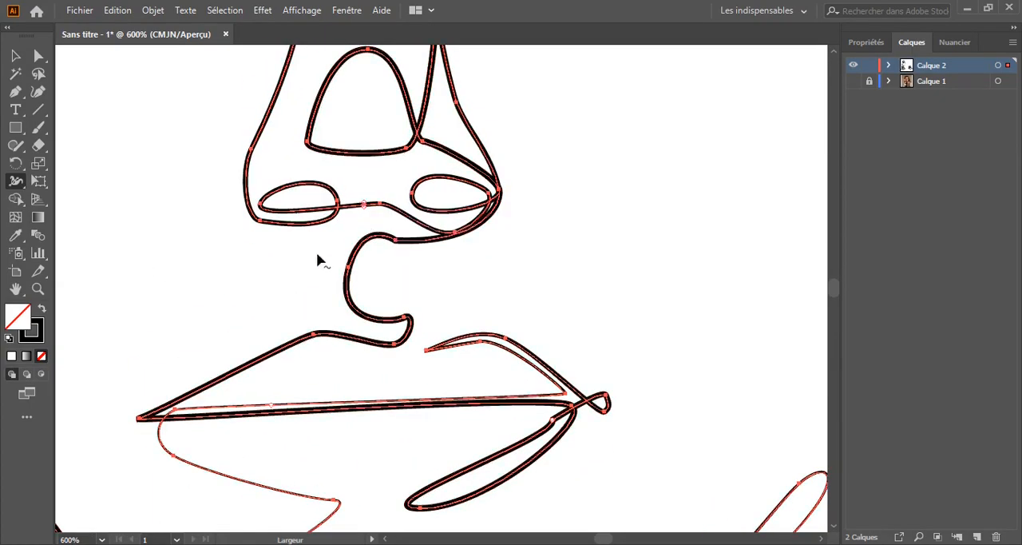
key(v)
click(185, 217)
scroll(185, 217, up, 5)
scroll(185, 217, down, 10)
Narrow the stroke of the narrow lower-lip loop with the Width tool and deselect the line
click(502, 281)
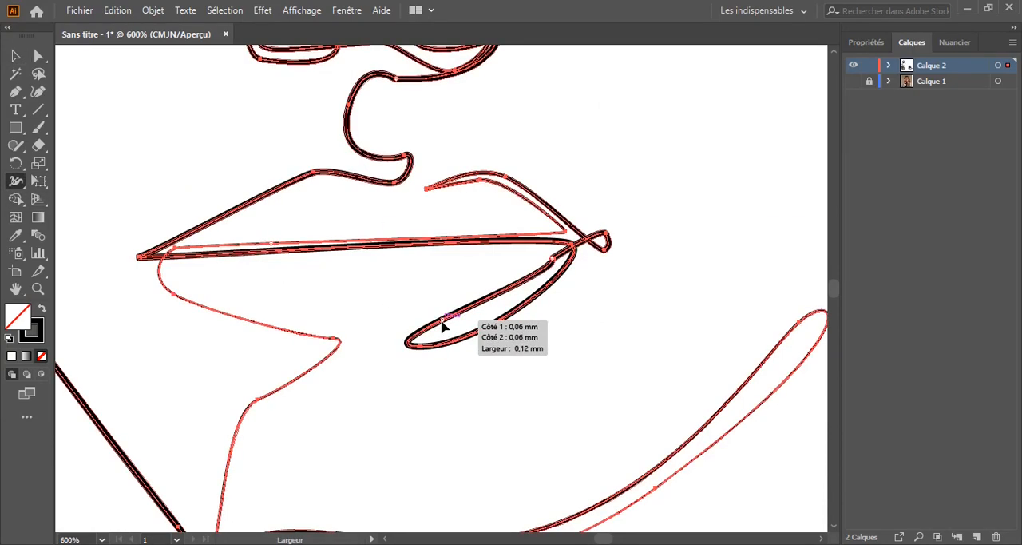
scroll(388, 257, up, 3)
key(ctrl+minus)
key(ctrl+minus)
key(ctrl+minus)
key(ctrl+minus)
key(ctrl+minus)
key(ctrl+minus)
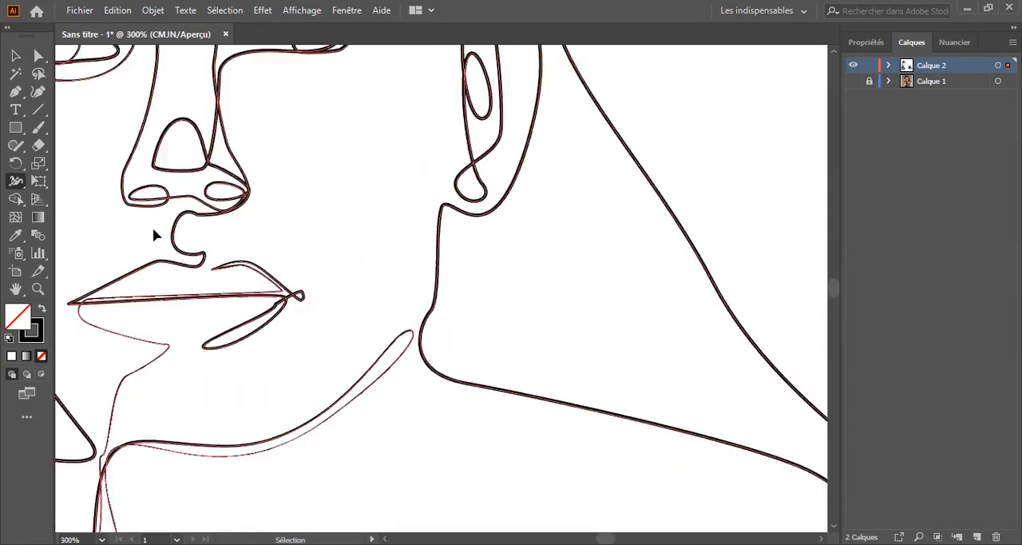
click(16, 57)
click(236, 178)
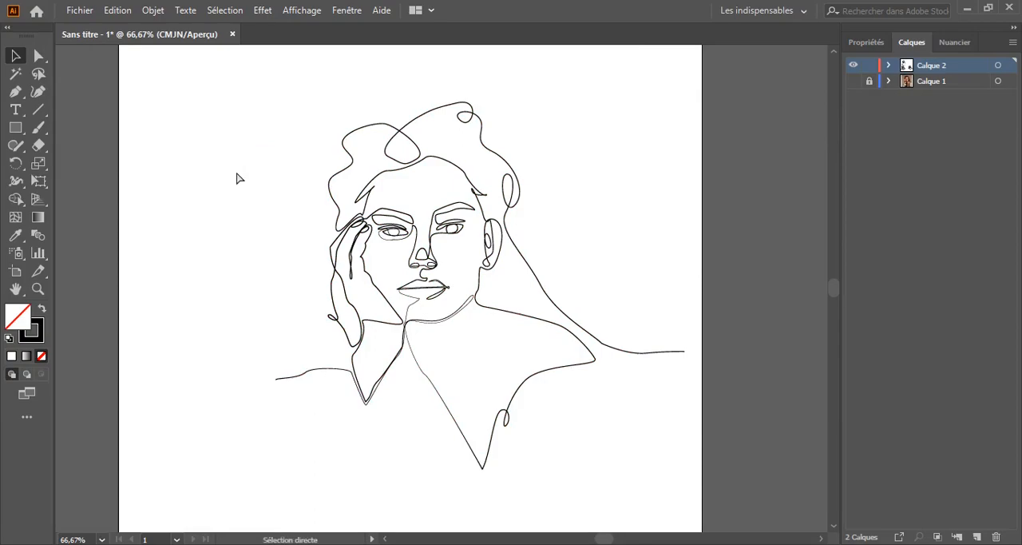
Try widening the stroke that links the nose bridge to the ear-side eye with the Width tool
key(ctrl+plus)
key(ctrl+plus)
key(ctrl+plus)
key(ctrl+plus)
scroll(399, 227, up, 3)
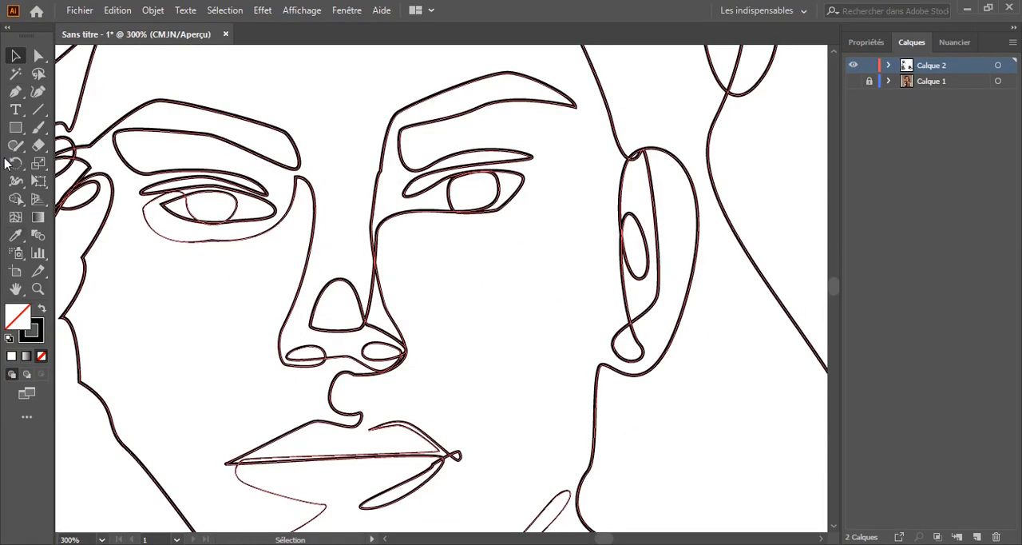
click(16, 182)
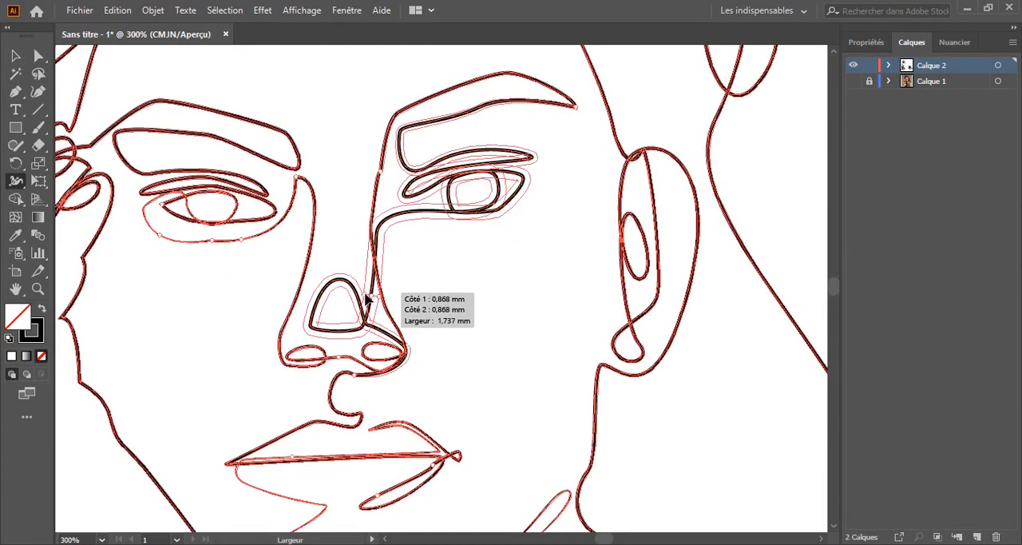
drag(369, 297, 374, 301)
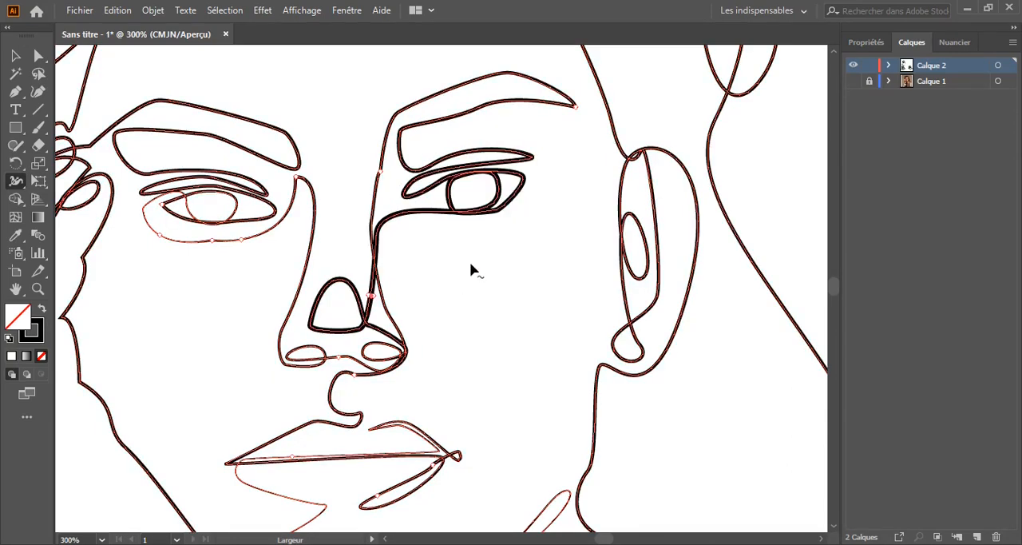
Narrow the stroke running from the nose-tip arch up through the ear-side eye, and deselect the line
key(ctrl+plus)
key(ctrl+plus)
key(ctrl+plus)
key(ctrl+plus)
drag(366, 330, 360, 331)
click(21, 61)
key(ctrl+minus)
key(ctrl+minus)
key(ctrl+minus)
key(ctrl+minus)
key(ctrl+minus)
key(ctrl+minus)
drag(132, 245, 152, 199)
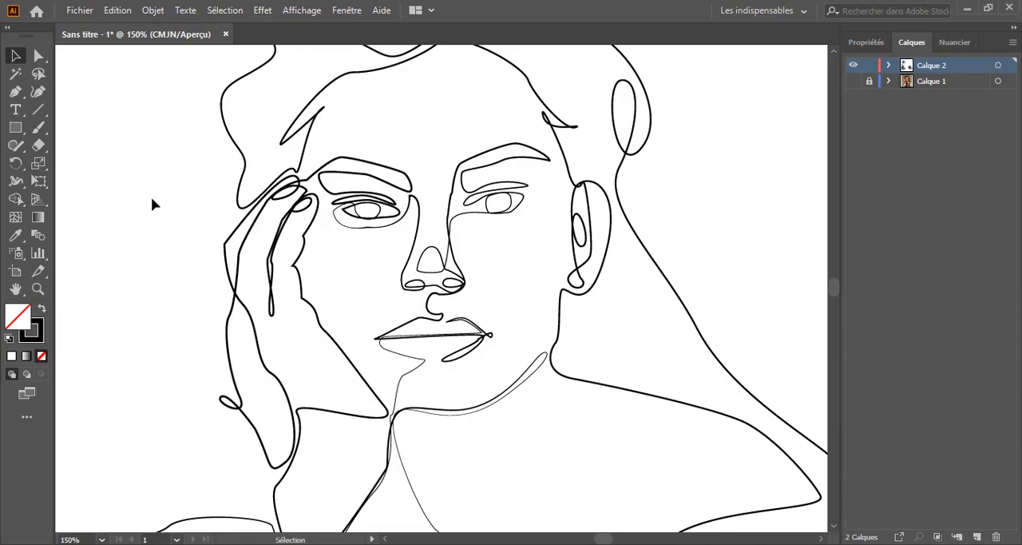
Try narrowing the stroke of the closed eyebrow loop on the hand side with the Width tool
key(ctrl+minus)
key(ctrl+plus)
key(ctrl+plus)
key(ctrl+plus)
key(ctrl+plus)
drag(175, 182, 437, 339)
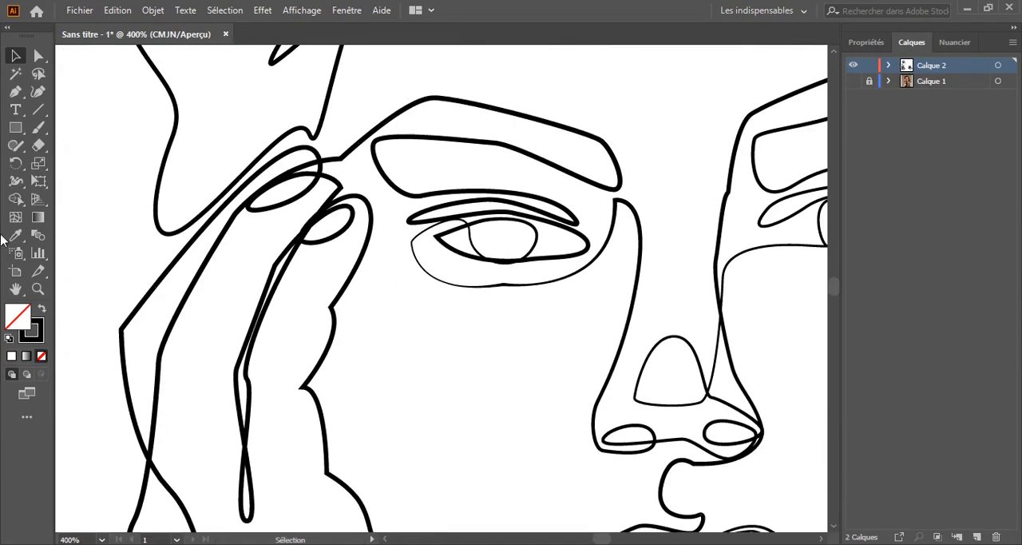
key(ctrl+plus)
key(ctrl+plus)
key(ctrl+plus)
drag(276, 103, 372, 386)
drag(373, 223, 373, 223)
drag(504, 220, 290, 272)
key(ctrl+minus)
key(ctrl+minus)
key(ctrl+minus)
key(ctrl+minus)
key(ctrl+minus)
key(ctrl+minus)
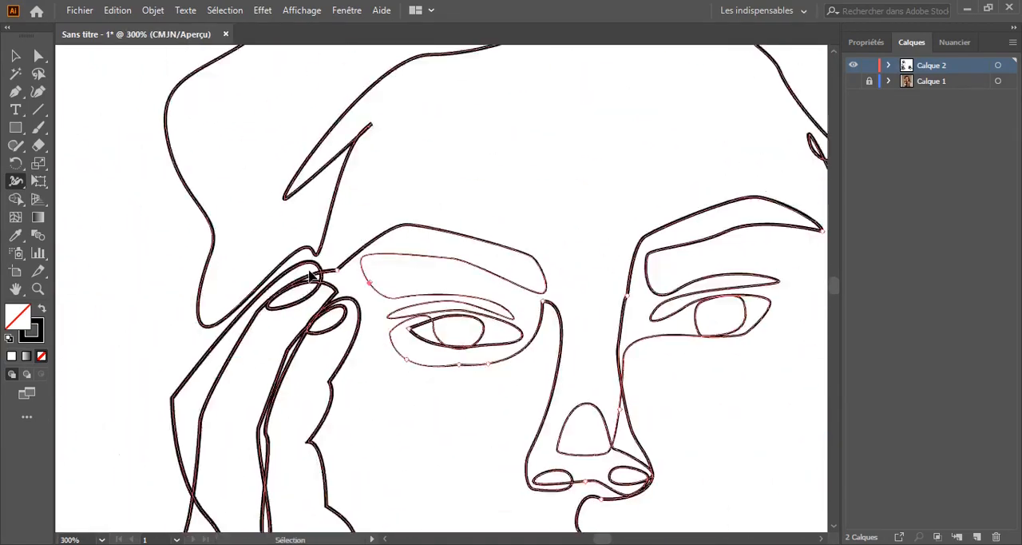
drag(18, 37, 4, 52)
click(20, 66)
click(104, 90)
Narrow the hand-side eyebrow loop with the Width tool from its outer upper corner, and deselect the line
drag(290, 301, 520, 490)
key(ctrl+plus)
key(ctrl+plus)
key(ctrl+plus)
key(ctrl+plus)
click(16, 181)
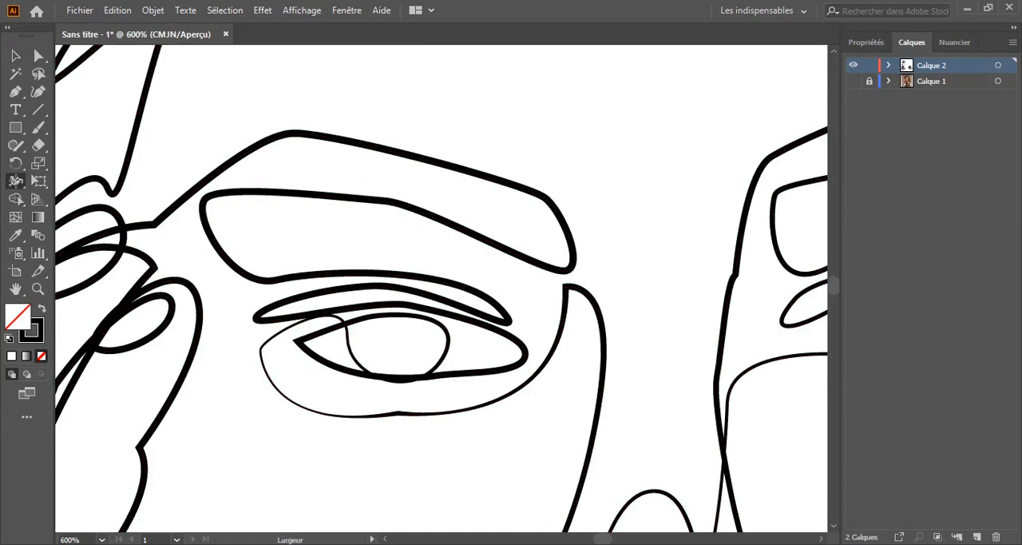
drag(203, 200, 205, 200)
key(v)
click(233, 111)
key(ctrl+minus)
key(ctrl+minus)
key(ctrl+minus)
key(ctrl+minus)
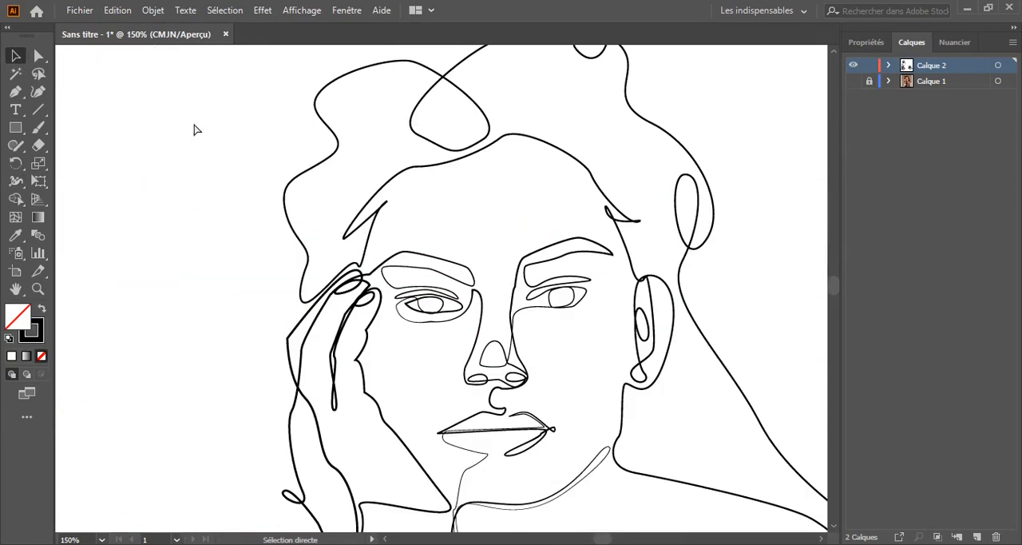
Try narrowing the inner line along the back of the raised hand with the Width tool
drag(273, 283, 164, 208)
drag(101, 211, 378, 243)
key(ctrl+plus)
key(ctrl+plus)
key(ctrl+plus)
click(16, 181)
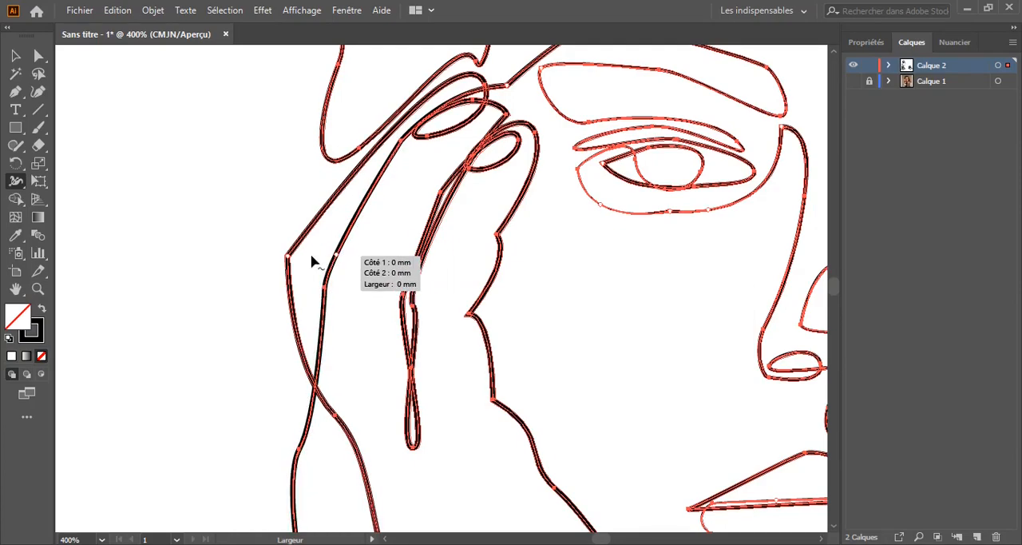
key(ctrl+plus)
key(ctrl+plus)
key(ctrl+plus)
key(ctrl+minus)
key(ctrl+minus)
key(ctrl+minus)
key(ctrl+minus)
key(ctrl+minus)
drag(194, 168, 285, 223)
key(v)
click(167, 221)
Narrow the stroke of the inner back-of-hand line down to the wrist loop with the Width tool, and deselect it
key(ctrl+plus)
key(ctrl+plus)
key(ctrl+plus)
drag(194, 201, 294, 247)
click(26, 180)
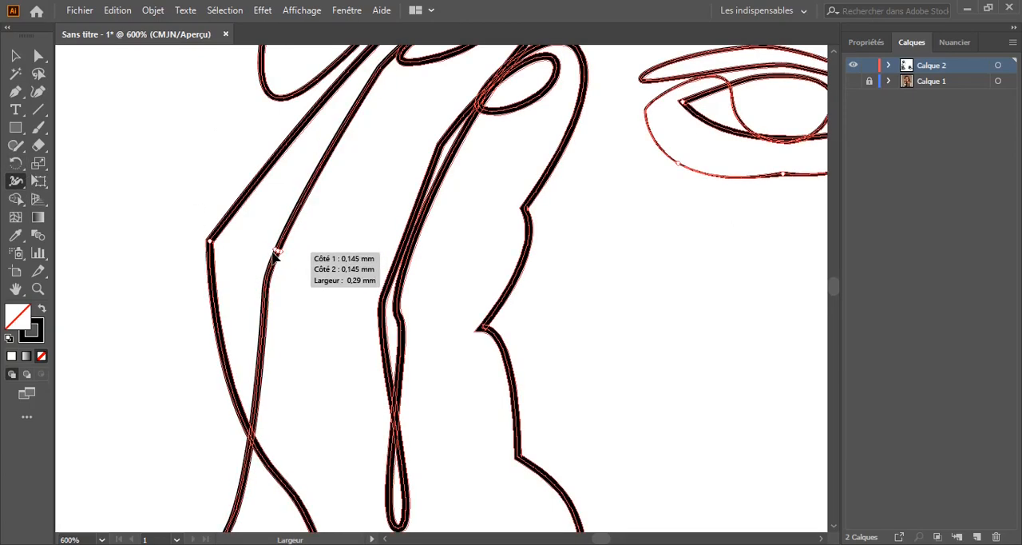
drag(273, 255, 275, 253)
key(v)
click(129, 141)
key(ctrl+minus)
key(ctrl+minus)
key(ctrl+minus)
key(ctrl+minus)
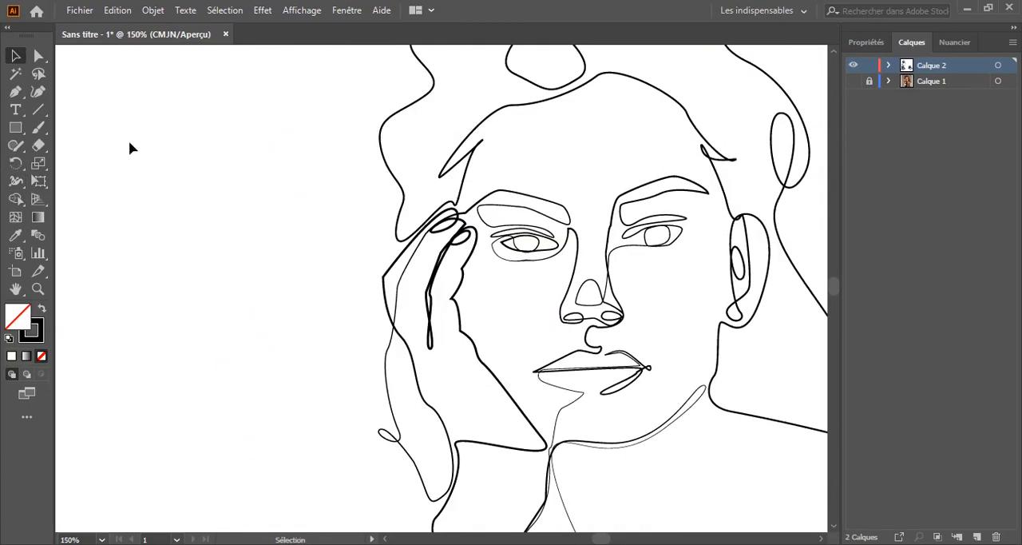
Try strongly narrowing the hairline stroke across the forehead with the Width tool
drag(377, 467, 198, 368)
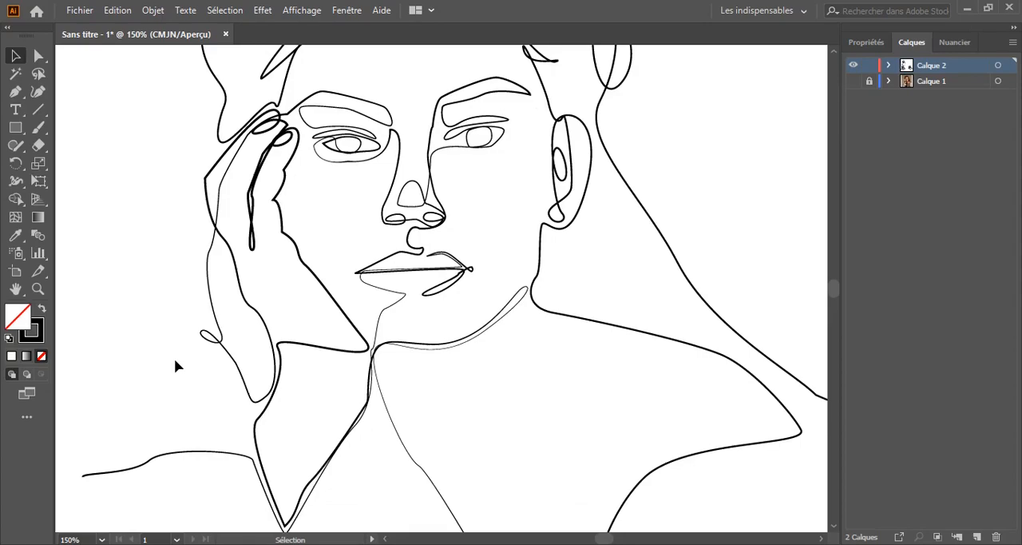
drag(113, 134, 133, 216)
key(ctrl+minus)
key(ctrl+minus)
drag(261, 228, 250, 230)
key(ctrl+plus)
key(ctrl+plus)
key(ctrl+plus)
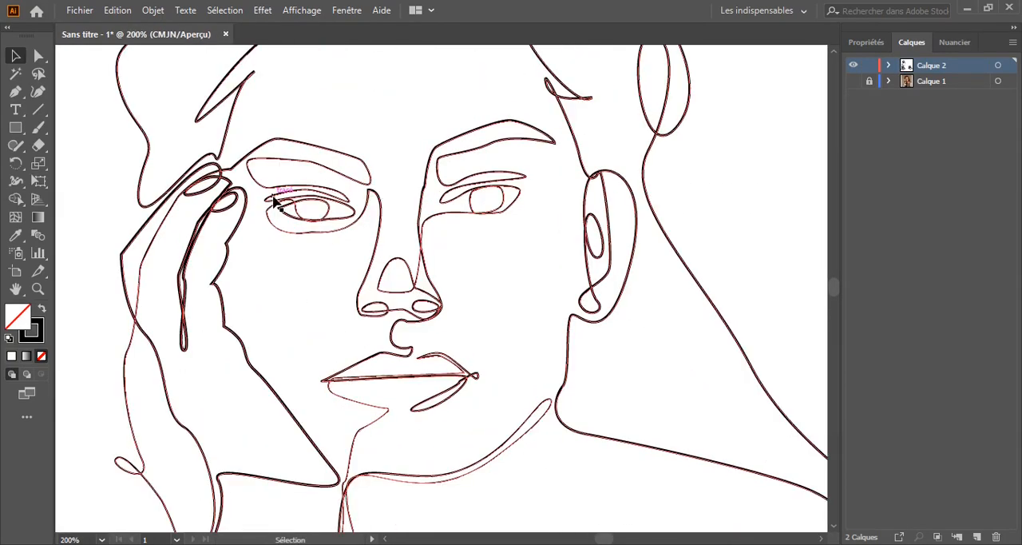
drag(431, 55, 410, 281)
key(ctrl+plus)
key(ctrl+plus)
key(ctrl+plus)
drag(365, 424, 289, 263)
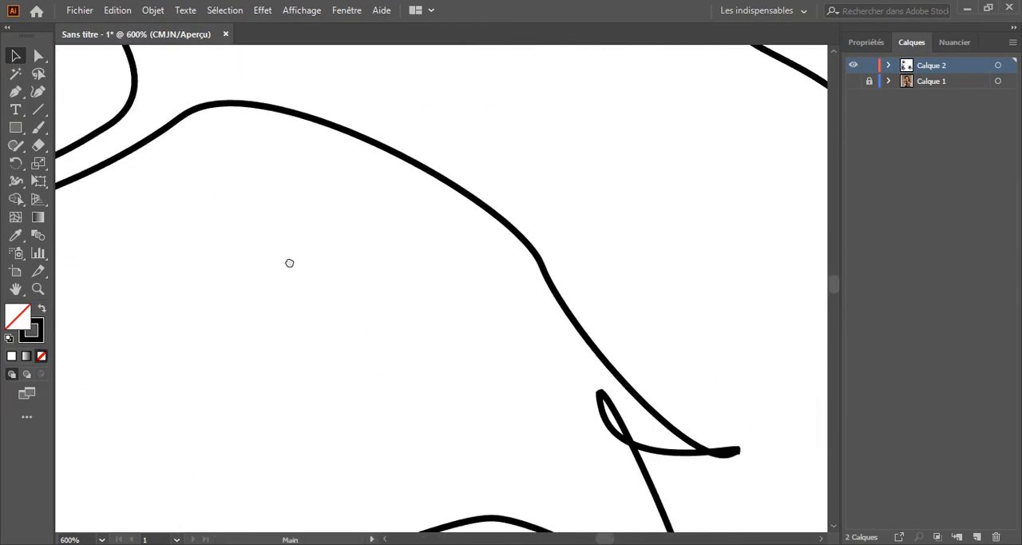
key(v)
key(ctrl+minus)
key(ctrl+minus)
key(ctrl+minus)
key(ctrl+minus)
key(ctrl+minus)
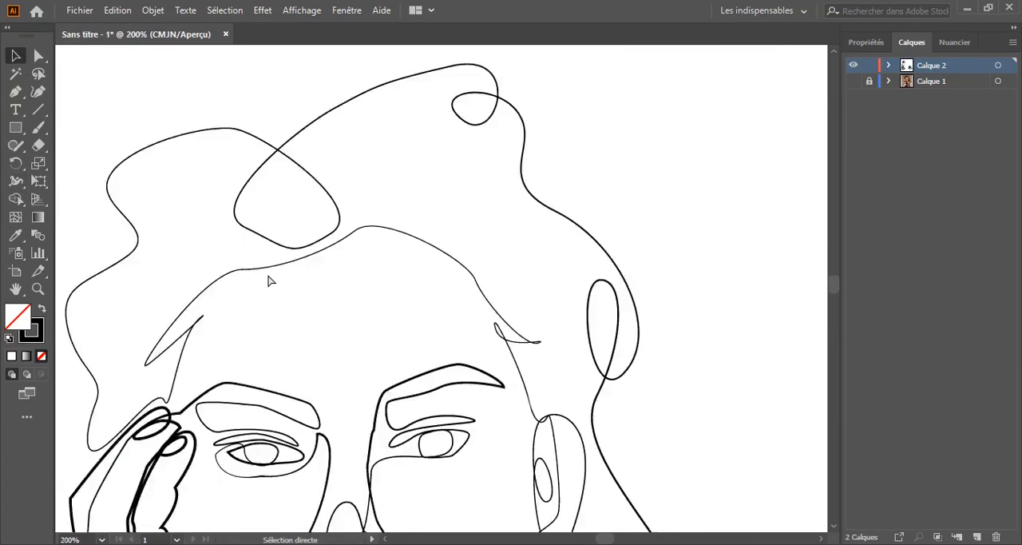
Narrow the forehead hairline stroke slightly with the Width tool and deselect the line
drag(217, 290, 244, 248)
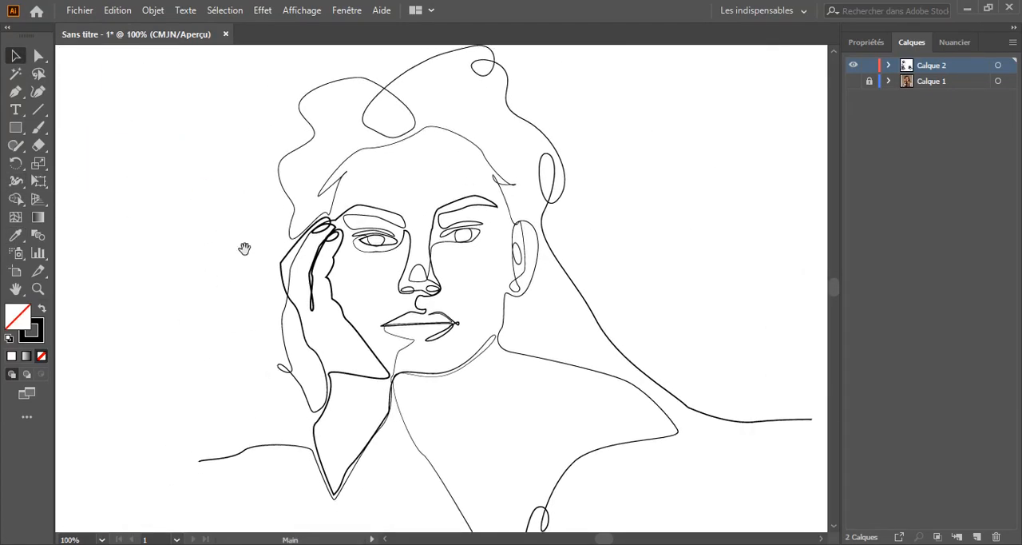
drag(451, 176, 437, 251)
key(ctrl+plus)
key(ctrl+plus)
key(ctrl+plus)
key(ctrl+plus)
drag(399, 214, 406, 440)
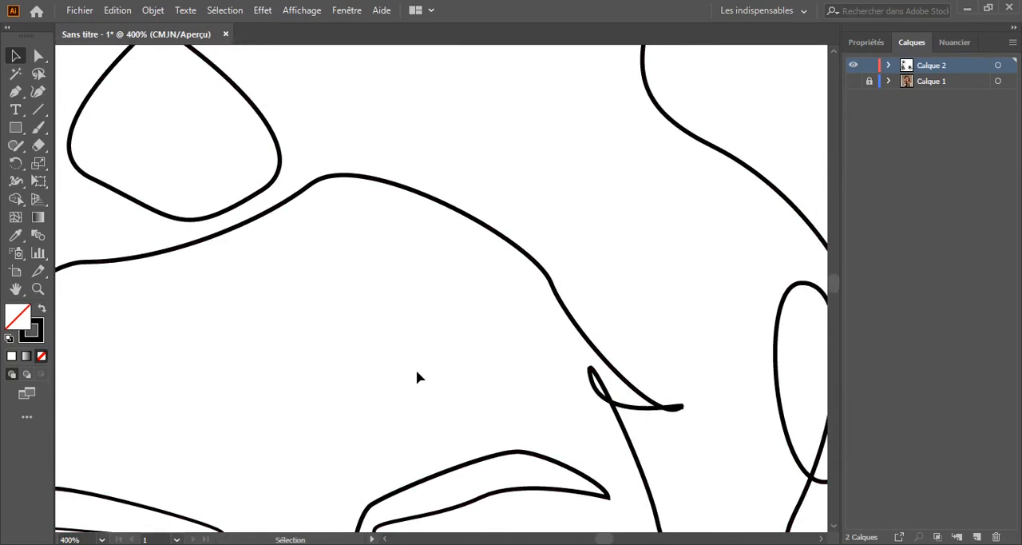
key(ctrl+plus)
key(ctrl+plus)
drag(428, 124, 427, 251)
key(ctrl+minus)
key(ctrl+minus)
key(ctrl+minus)
key(ctrl+minus)
key(ctrl+minus)
key(v)
click(146, 251)
Adjust the stroke width of the outer hair contour above the ear with the Width tool, and deselect it
mouse_move(146, 251)
mouse_down()
mouse_move(162, 164)
mouse_move(168, 213)
mouse_up()
key(ctrl+plus)
key(ctrl+plus)
key(ctrl+plus)
drag(759, 124, 409, 248)
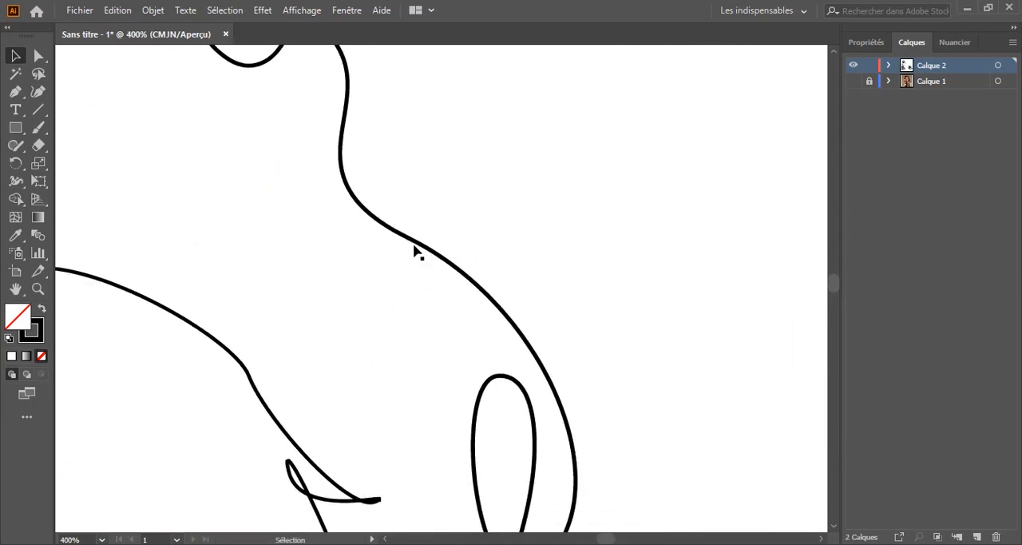
scroll(511, 328, down, 3)
scroll(338, 327, up, 7)
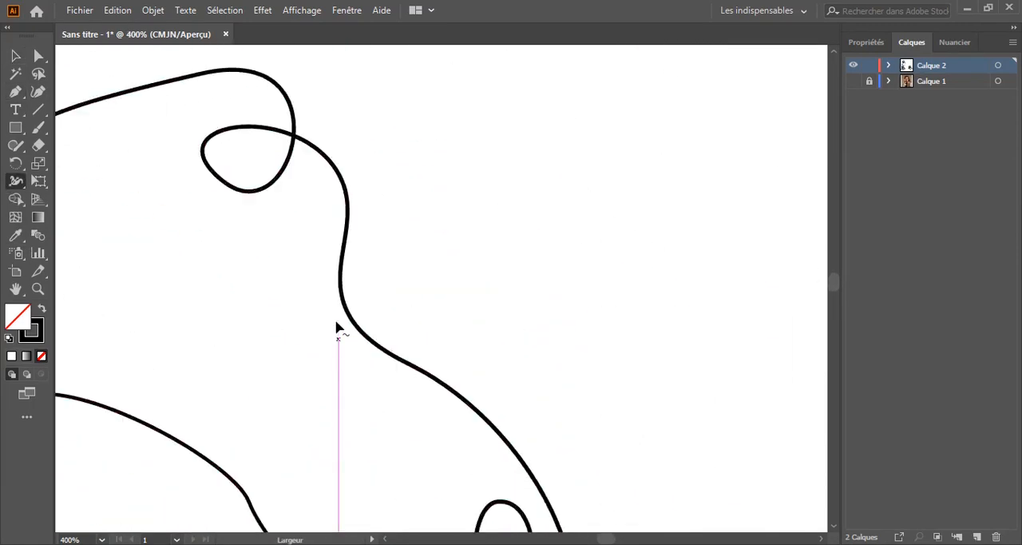
mouse_move(403, 385)
mouse_down()
mouse_move(391, 409)
mouse_move(411, 400)
mouse_move(389, 388)
mouse_move(427, 397)
mouse_up()
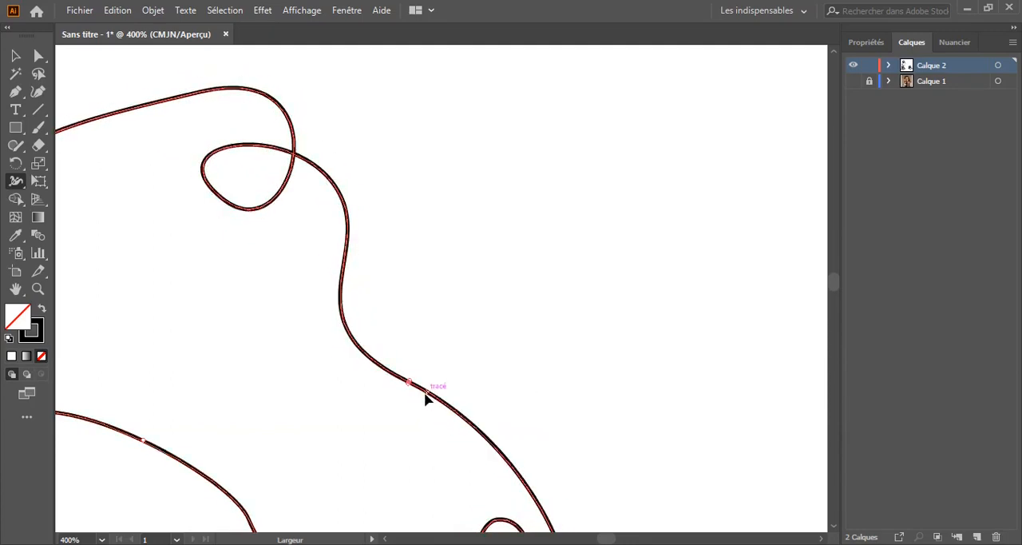
scroll(479, 336, down, 4)
key(ctrl+minus)
key(ctrl+minus)
key(ctrl+minus)
key(ctrl+minus)
drag(169, 319, 299, 183)
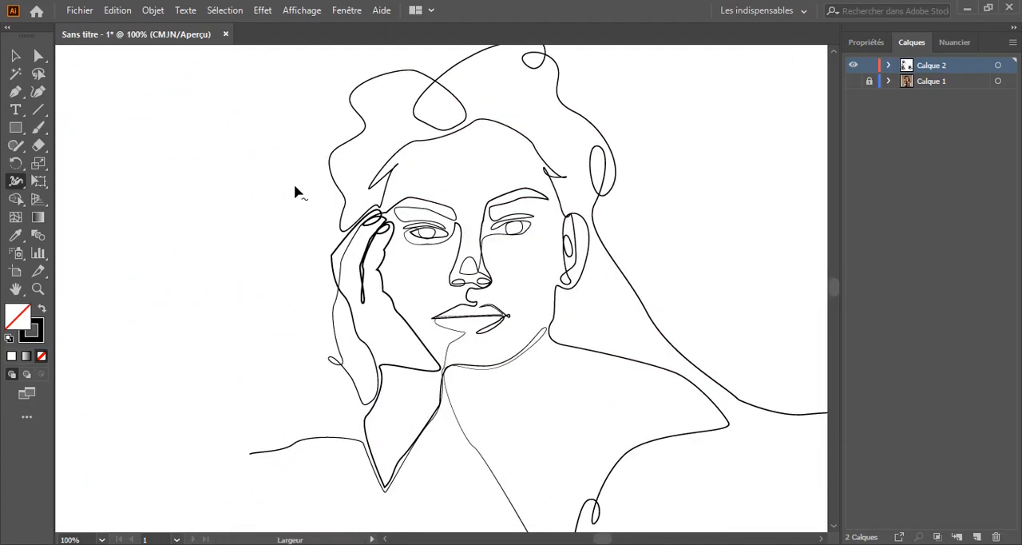
Review the stroke thickness across the whole line portrait
key(ctrl+plus)
key(ctrl+plus)
key(ctrl+minus)
key(ctrl+minus)
drag(299, 309, 205, 249)
key(ctrl+minus)
key(ctrl+plus)
key(ctrl+plus)
key(ctrl+plus)
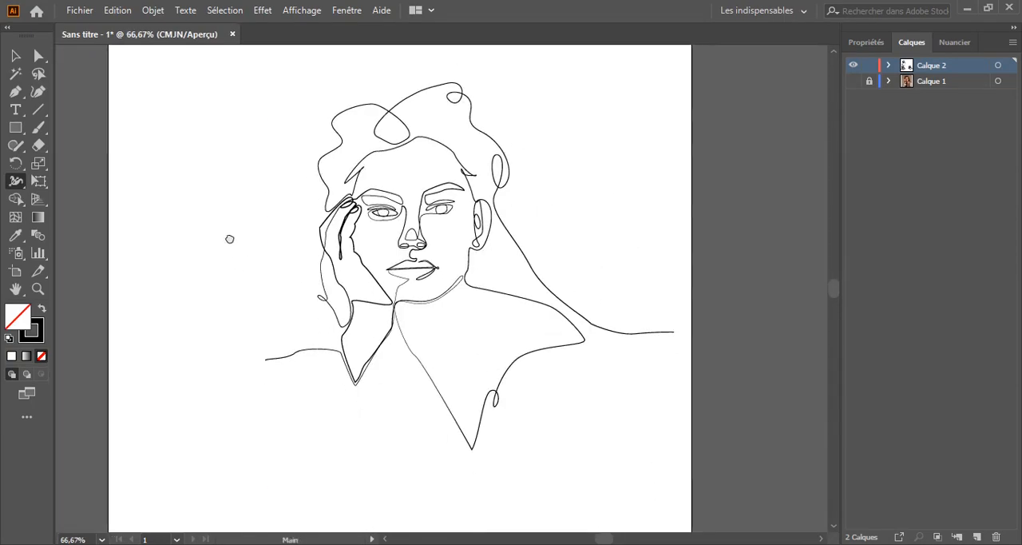
Add an anchor point on the hairline near the ear-side temple
click(16, 182)
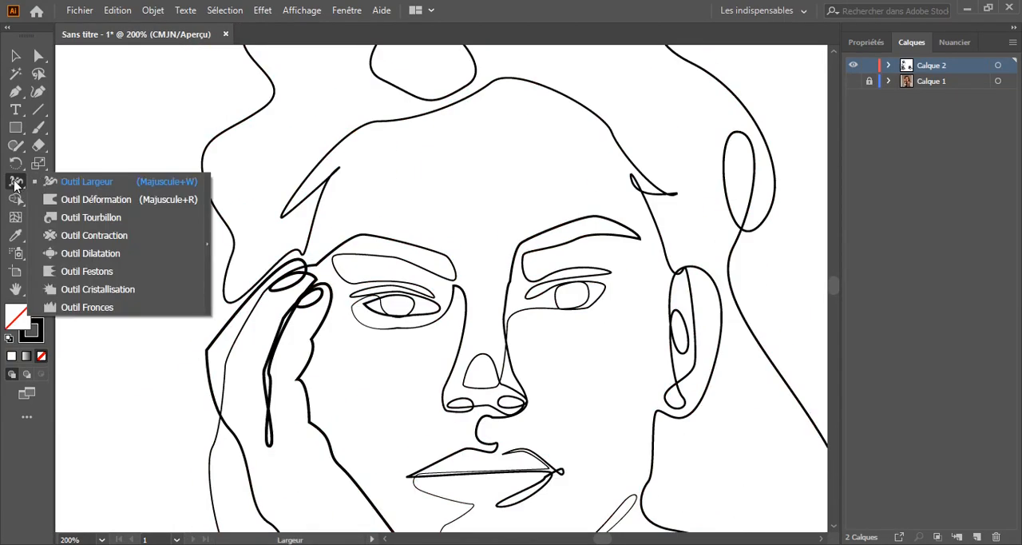
key(ctrl+a)
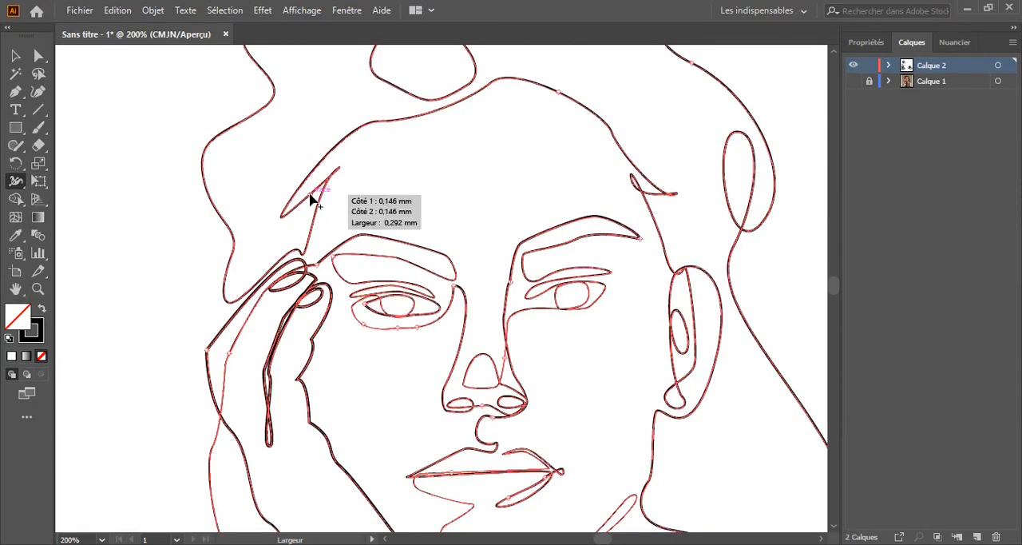
scroll(151, 240, up, 5)
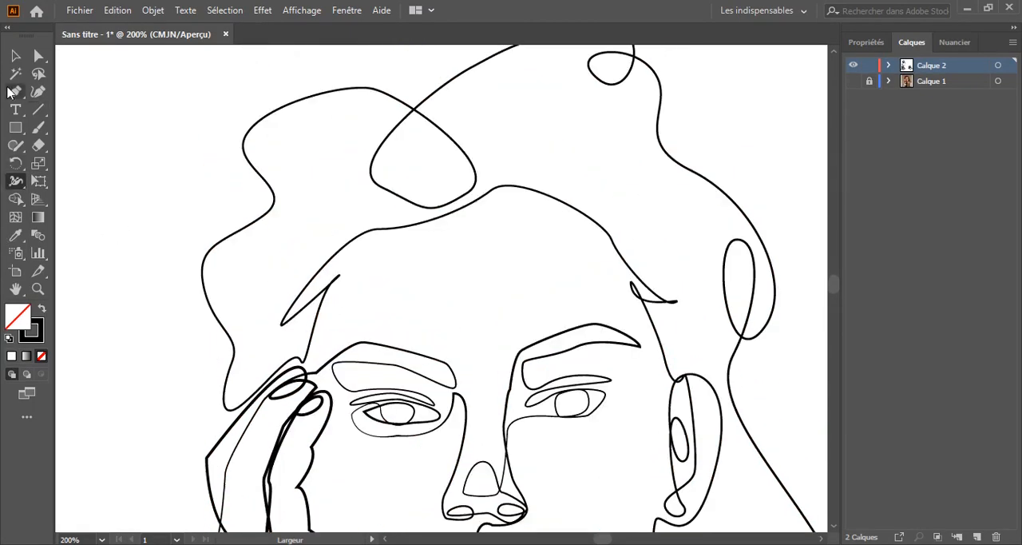
drag(16, 91, 80, 111)
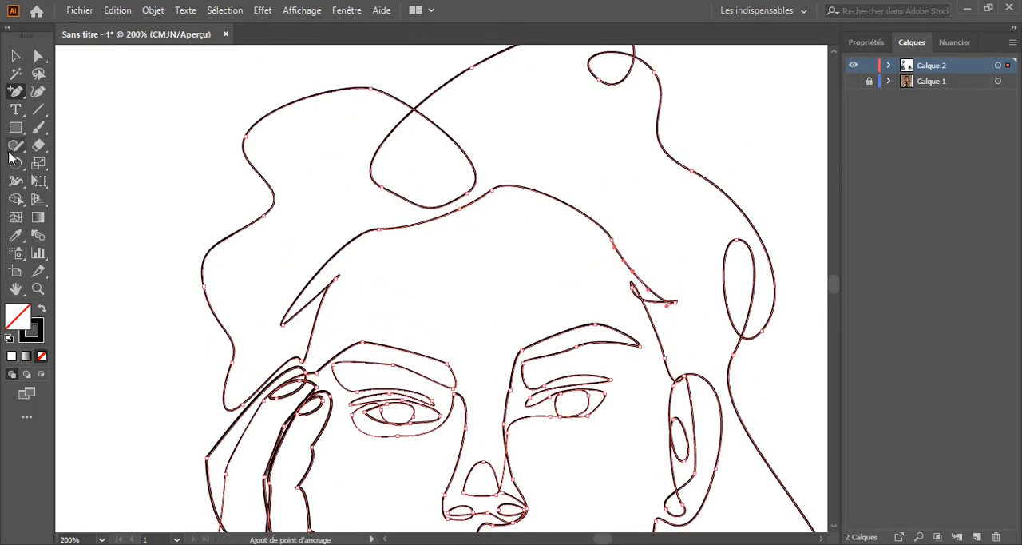
Try widening the forehead hairline stroke to about 1.35 mm with the Width tool, undo it, and deselect the line
key(ctrl+a)
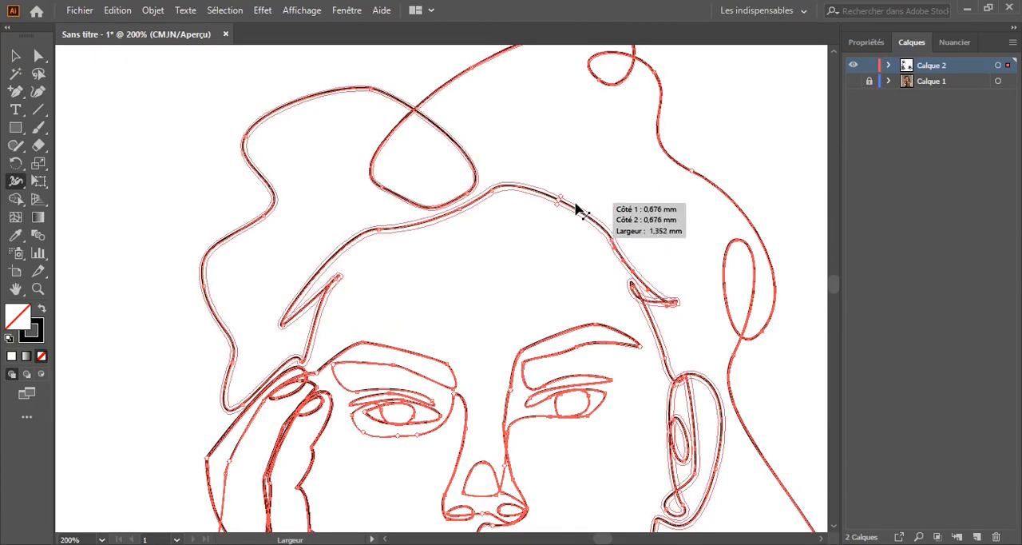
drag(575, 202, 569, 227)
key(ctrl+z)
click(16, 58)
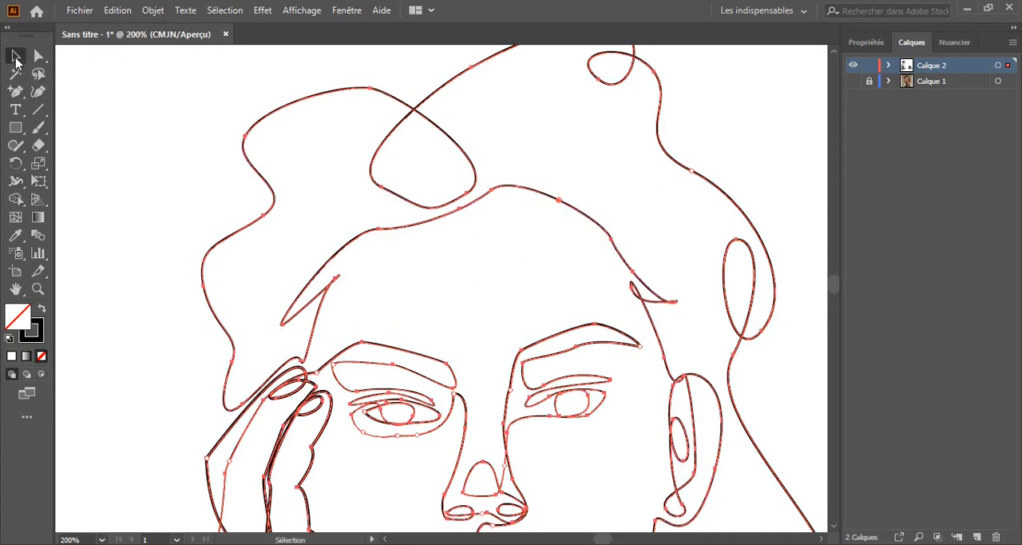
click(169, 356)
mouse_move(169, 356)
mouse_down()
mouse_move(162, 364)
mouse_move(132, 224)
mouse_up()
key(ctrl+minus)
key(ctrl+minus)
key(ctrl+minus)
drag(325, 109, 361, 114)
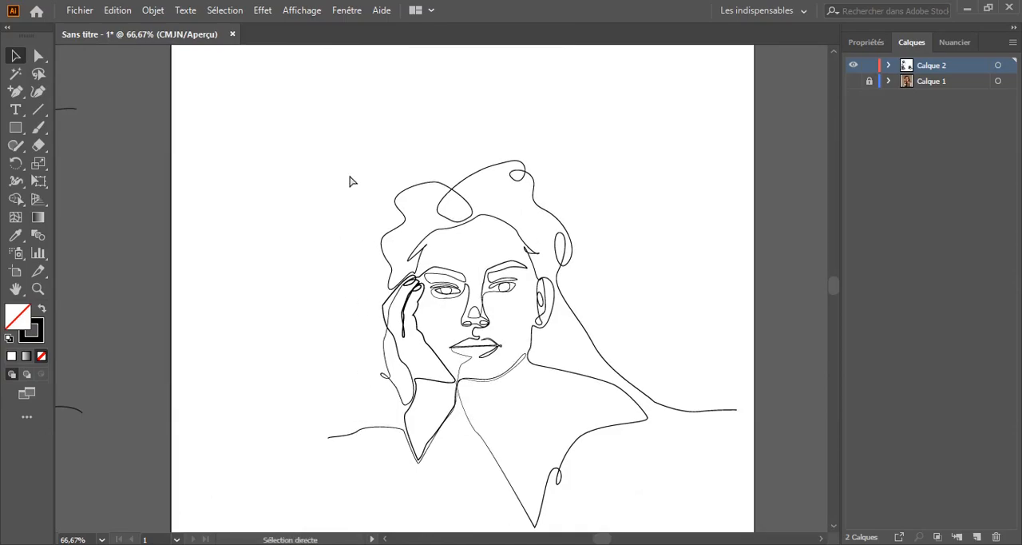
Narrow the stroke running from the palm's edge down the cheek to the chin with the Width tool, and deselect it
key(ctrl+plus)
key(ctrl+plus)
key(ctrl+plus)
key(ctrl+plus)
drag(200, 275, 247, 151)
scroll(349, 355, down, 8)
scroll(336, 344, up, 6)
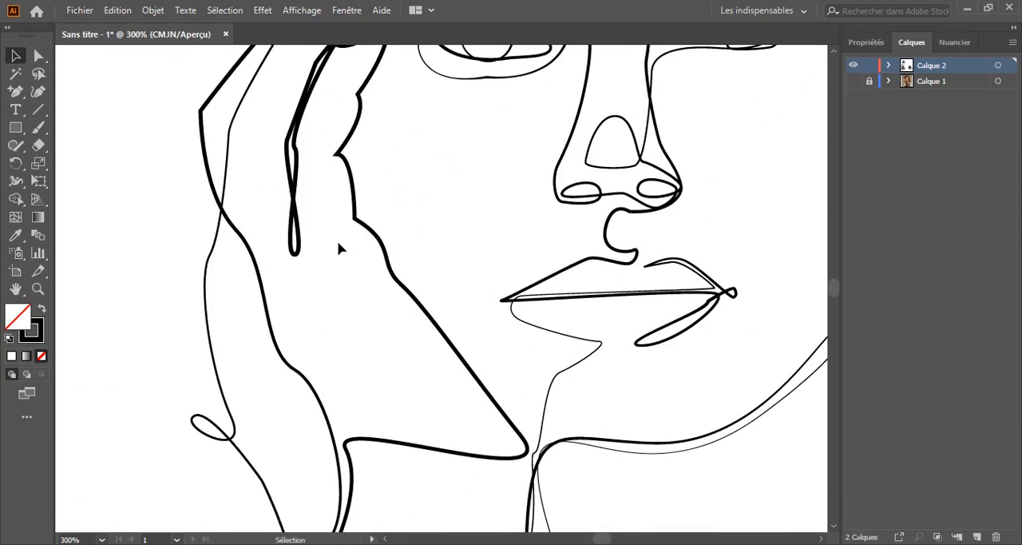
click(16, 181)
key(ctrl+plus)
key(ctrl+plus)
key(ctrl+plus)
key(ctrl+plus)
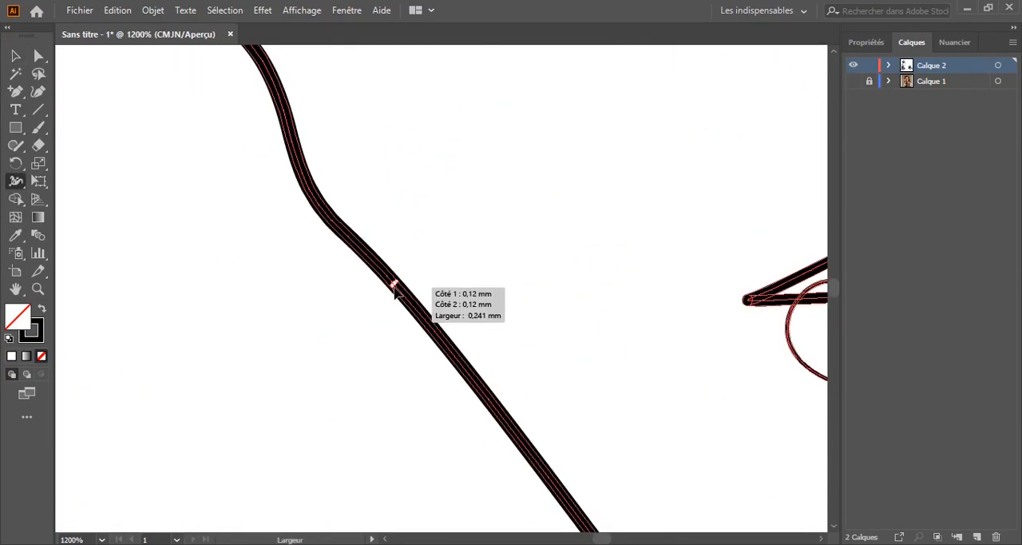
key(ctrl+minus)
key(ctrl+minus)
key(ctrl+minus)
key(ctrl+minus)
key(ctrl+minus)
click(15, 57)
click(203, 174)
drag(203, 174, 185, 339)
key(ctrl+minus)
key(ctrl+minus)
key(ctrl+minus)
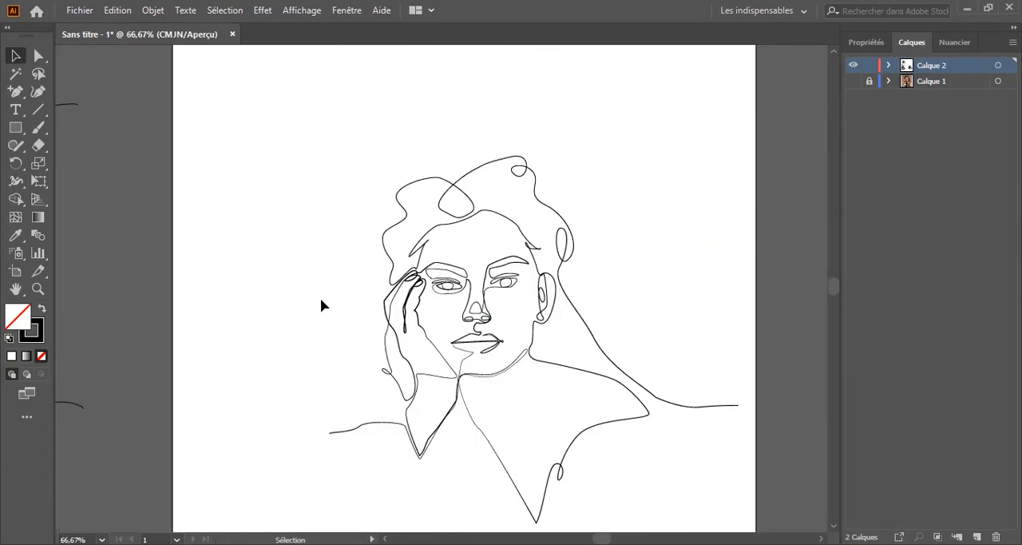
Narrow the stroke of the long thin loop between the fingers with the Width tool
key(ctrl+plus)
key(ctrl+plus)
key(ctrl+plus)
key(ctrl+plus)
key(ctrl+plus)
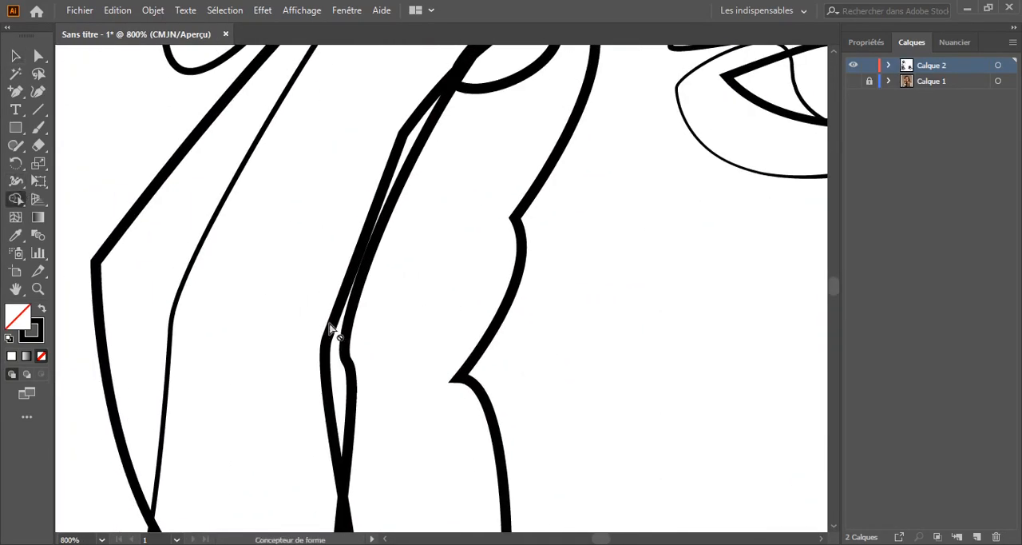
click(16, 181)
drag(327, 324, 330, 323)
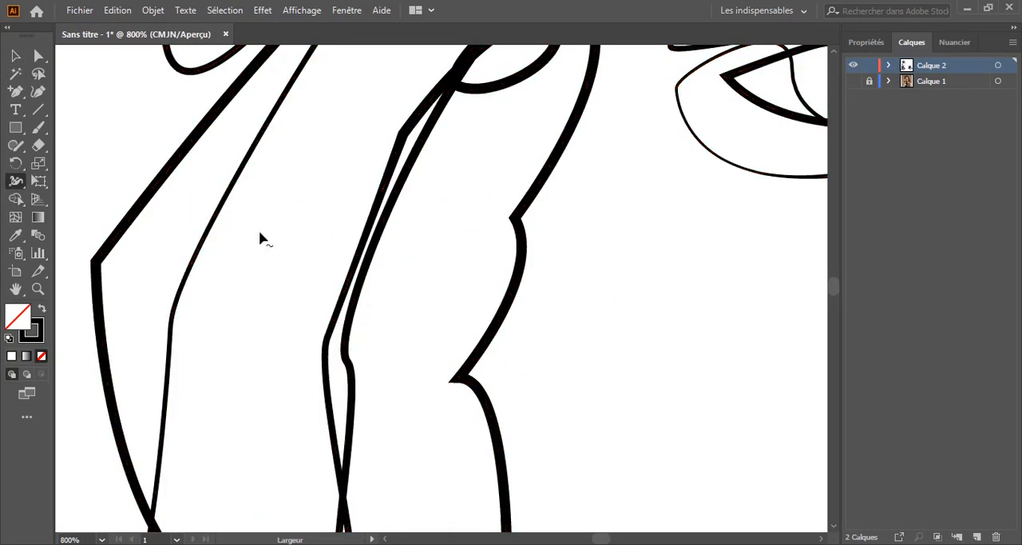
key(ctrl+minus)
key(ctrl+minus)
key(ctrl+minus)
key(ctrl+minus)
key(ctrl+minus)
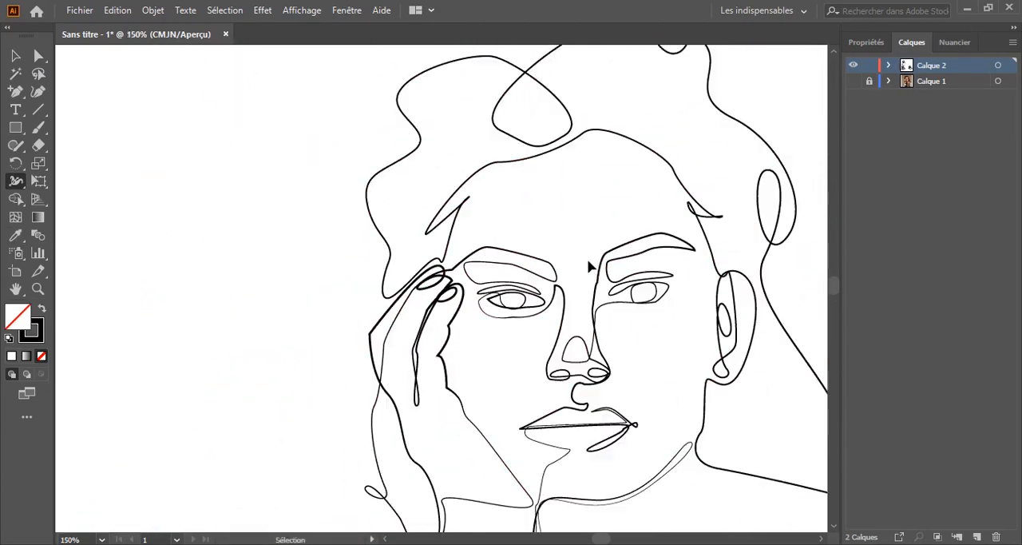
drag(313, 389, 193, 205)
key(ctrl+minus)
key(ctrl+minus)
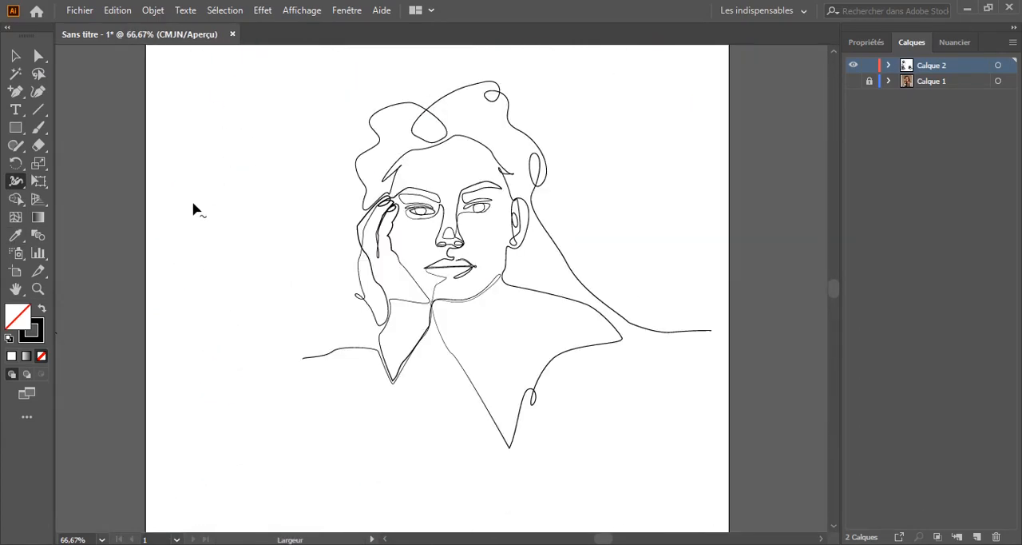
Collapse the outgoing direction handle of the anchor where the temple line meets the top of the ear
drag(271, 209, 278, 235)
key(ctrl+plus)
key(ctrl+plus)
key(ctrl+plus)
key(ctrl+plus)
drag(420, 164, 139, 366)
key(ctrl+plus)
key(ctrl+plus)
key(ctrl+plus)
drag(702, 191, 471, 221)
scroll(425, 330, down, 6)
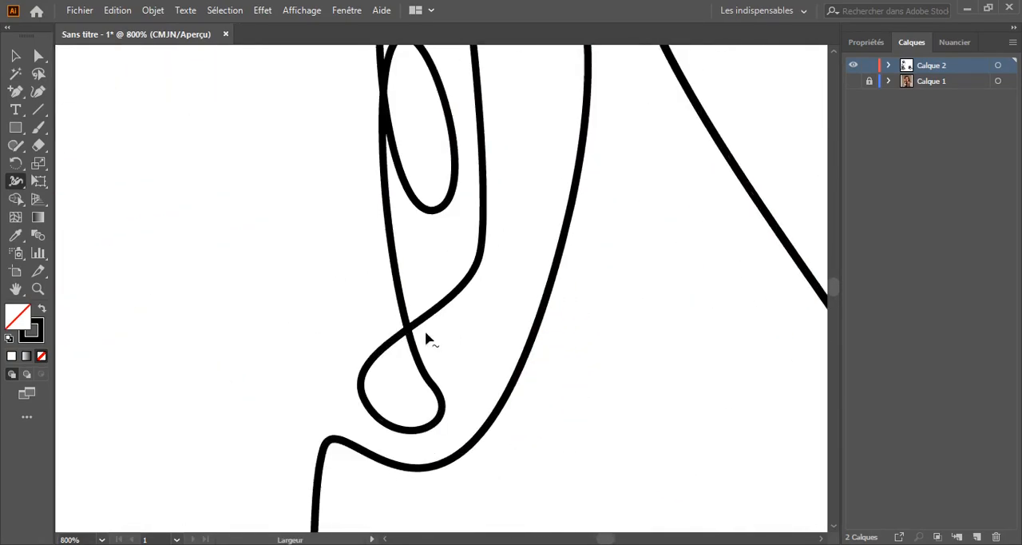
scroll(449, 353, up, 3)
scroll(449, 357, up, 5)
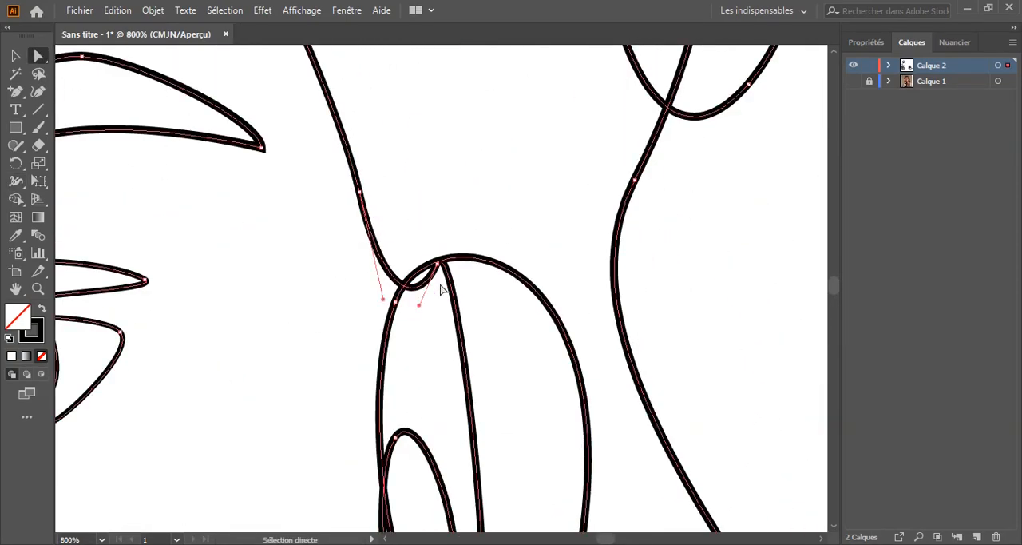
scroll(450, 315, down, 2)
scroll(269, 240, up, 2)
scroll(400, 342, down, 5)
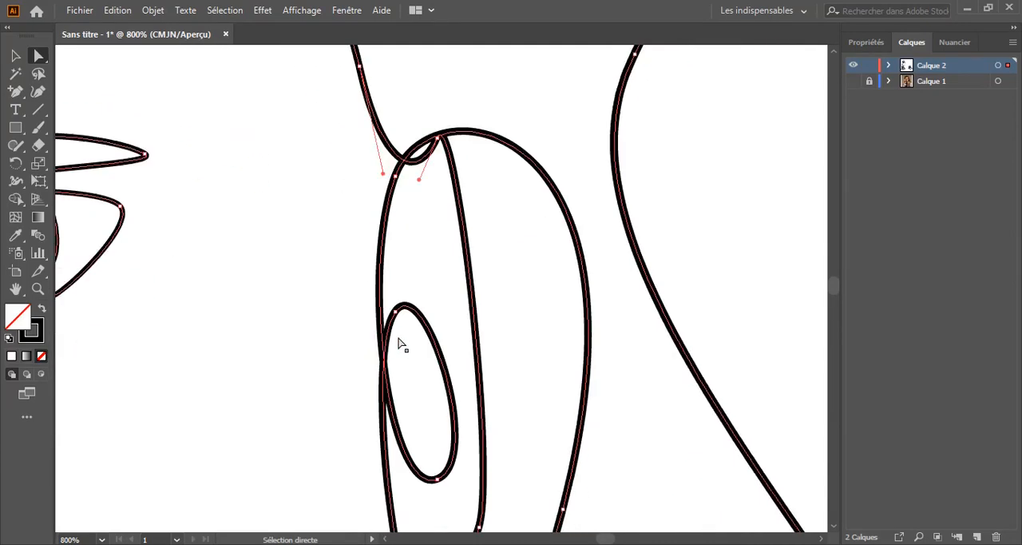
scroll(401, 339, up, 4)
drag(421, 214, 420, 215)
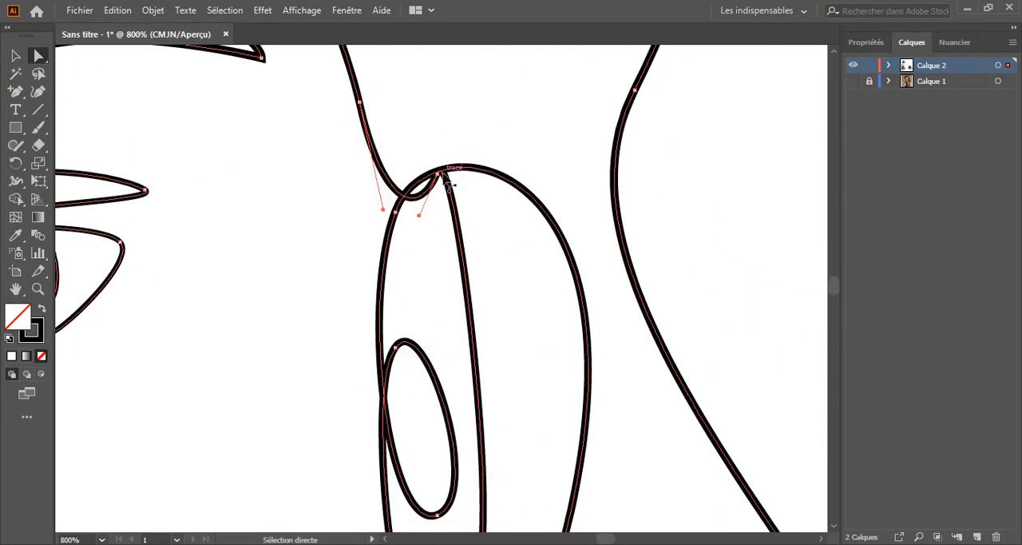
drag(9, 90, 35, 144)
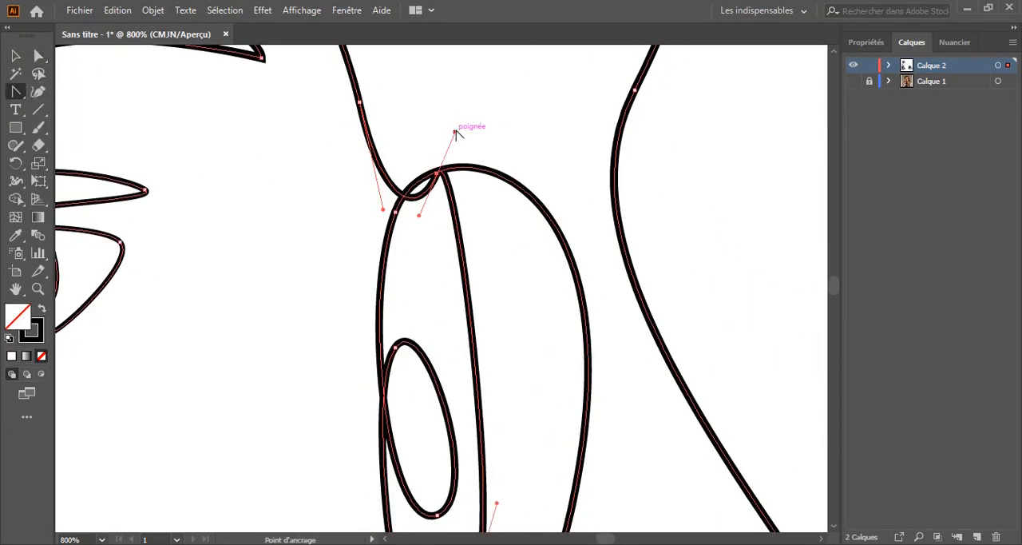
click(456, 132)
Adjust the remaining direction handle of the ear-top anchor to flatten the small curve, and deselect the line
scroll(454, 152, up, 2)
scroll(240, 255, up, 3)
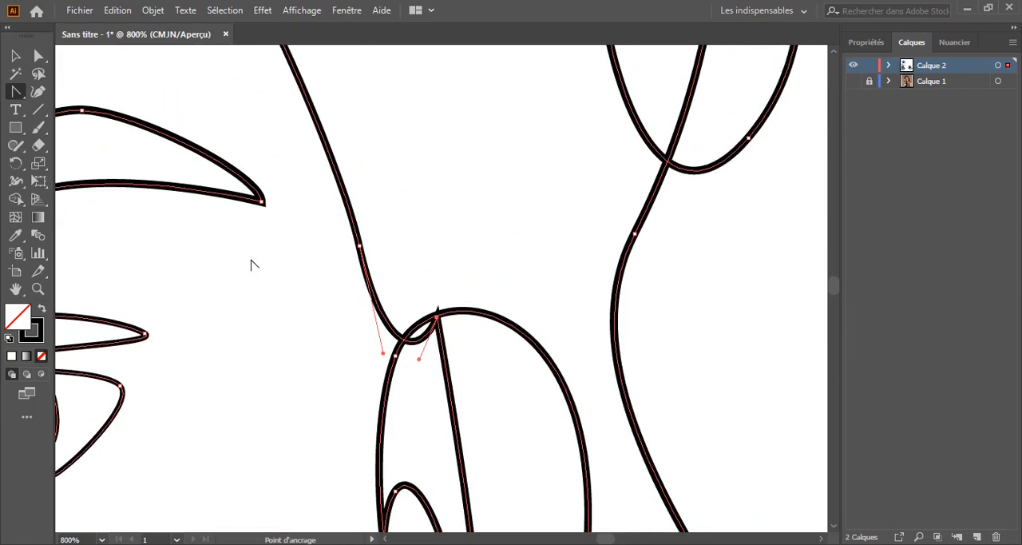
scroll(251, 264, down, 4)
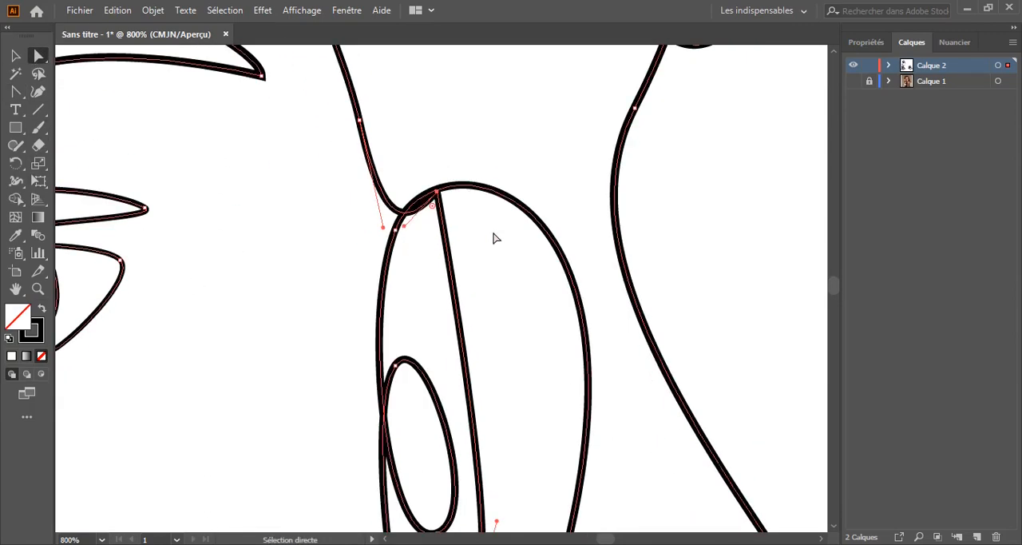
scroll(494, 238, down, 2)
scroll(423, 159, up, 1)
scroll(346, 203, down, 5)
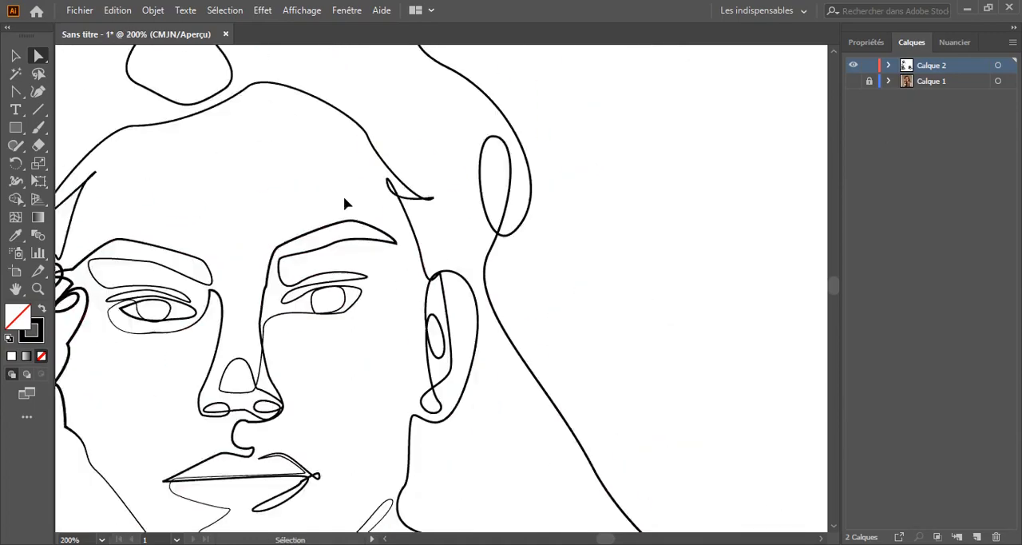
scroll(353, 178, up, 4)
Try widening the temple stroke where the small hairline hook crosses it with the Width tool
click(16, 181)
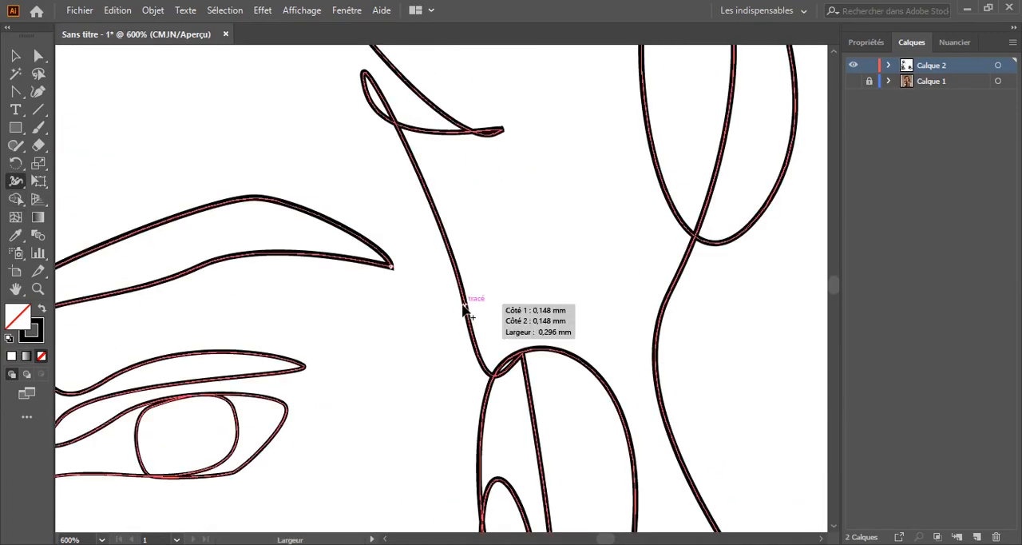
scroll(400, 288, up, 3)
scroll(399, 288, right, 1)
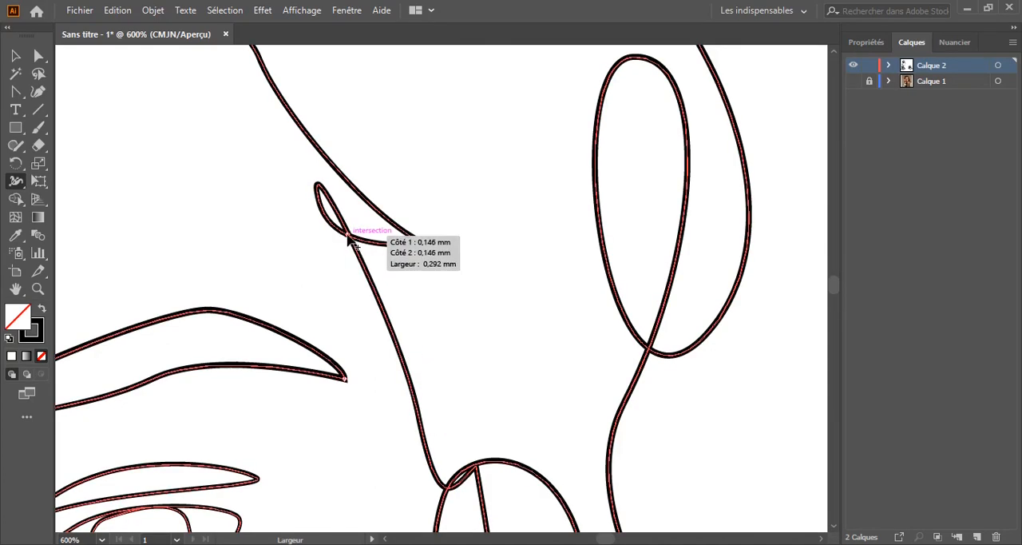
drag(354, 228, 351, 234)
key(ctrl+minus)
key(ctrl+minus)
key(ctrl+minus)
key(ctrl+minus)
key(ctrl+minus)
key(ctrl+minus)
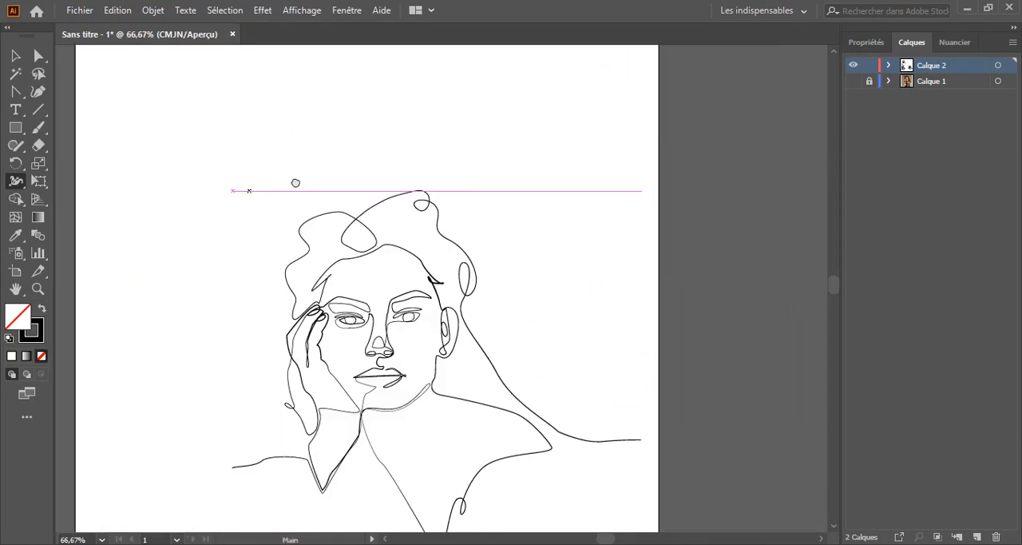
drag(294, 183, 384, 160)
Try changing the forehead hairline's stroke width near its peak with the Width tool, and undo the changes
key(ctrl+plus)
key(ctrl+plus)
key(ctrl+plus)
key(ctrl+plus)
drag(721, 80, 463, 238)
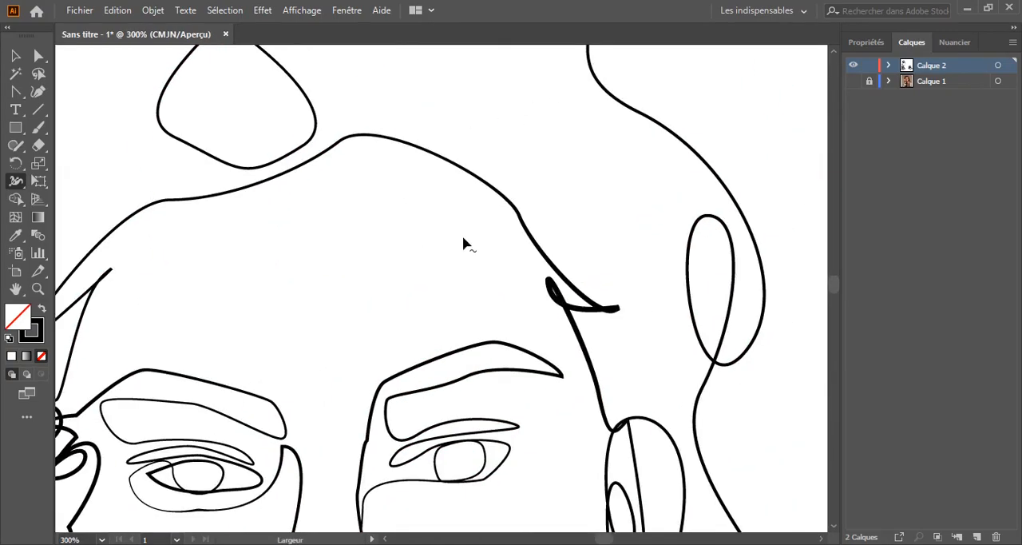
click(441, 156)
drag(395, 140, 392, 135)
key(ctrl+z)
key(ctrl+z)
key(ctrl+z)
Thin the forehead hairline stroke from its peak toward the ear-side temple with the Width tool, undo the last change, and deselect
drag(393, 202, 429, 287)
key(ctrl+plus)
key(ctrl+plus)
scroll(429, 290, up, 2)
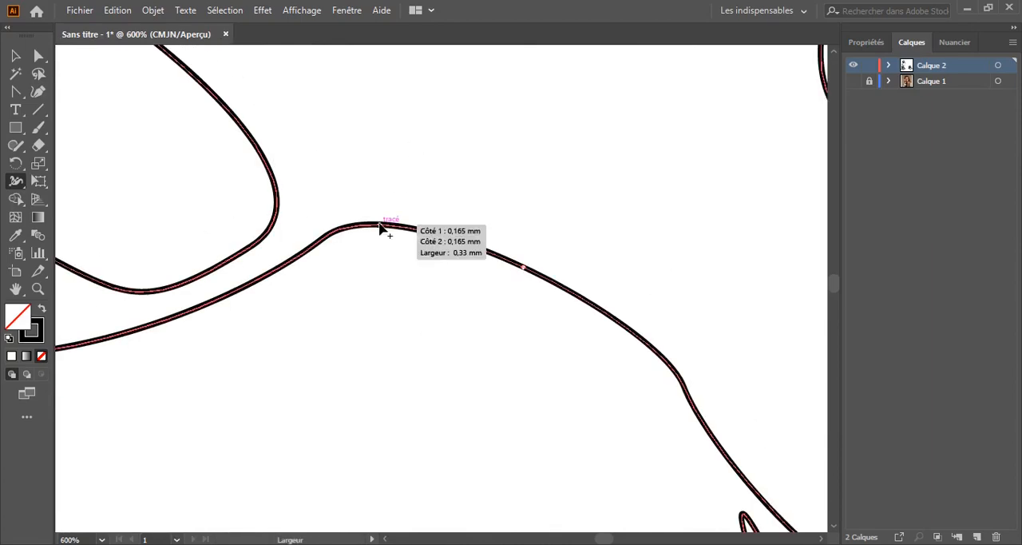
key(ctrl+minus)
key(ctrl+minus)
key(ctrl+minus)
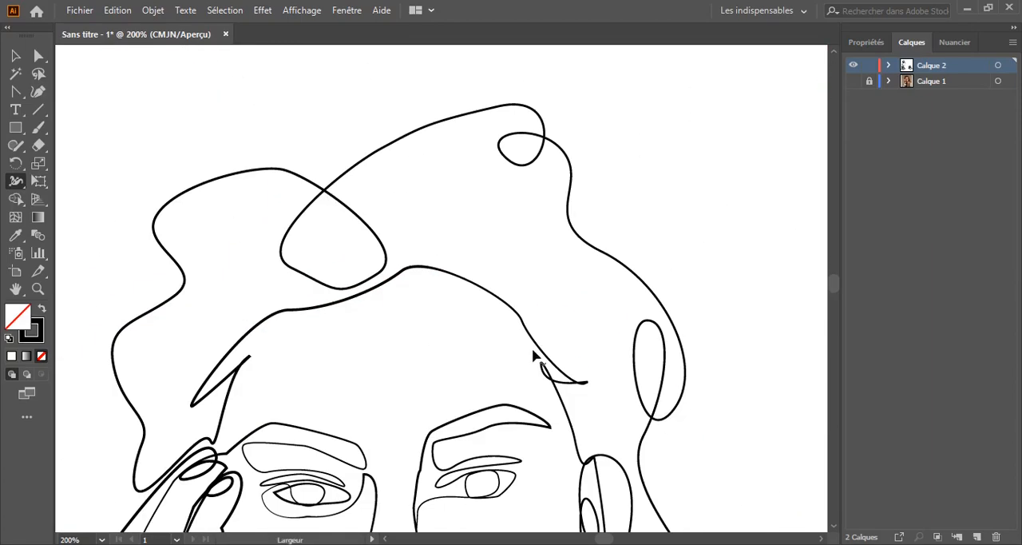
key(ctrl+z)
drag(344, 511, 369, 235)
key(ctrl+minus)
key(ctrl+minus)
key(ctrl+minus)
drag(299, 226, 262, 235)
key(v)
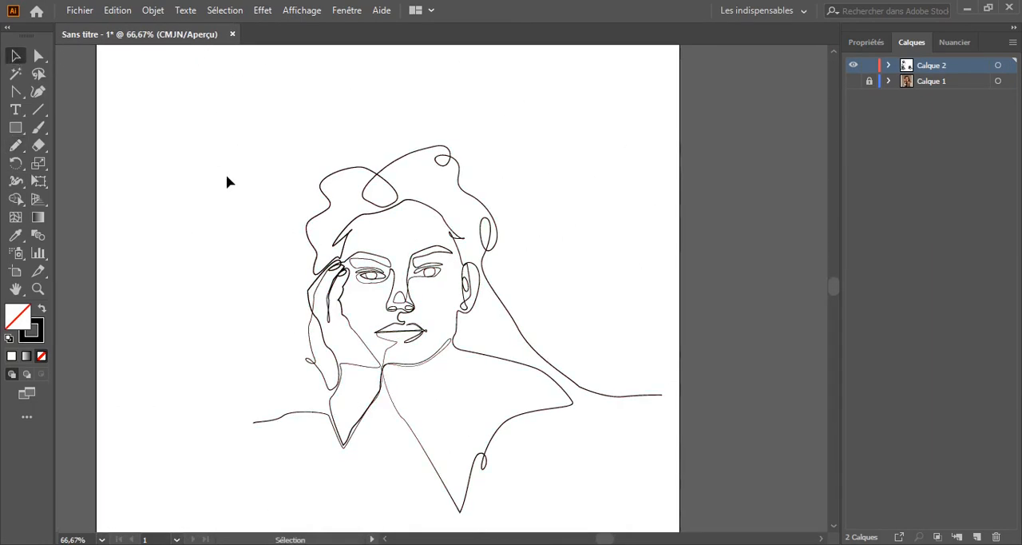
Narrow the stroke running from the small temple hook down to the ear with the Width tool, and deselect it
key(ctrl+plus)
key(ctrl+plus)
key(ctrl+plus)
key(ctrl+plus)
key(ctrl+plus)
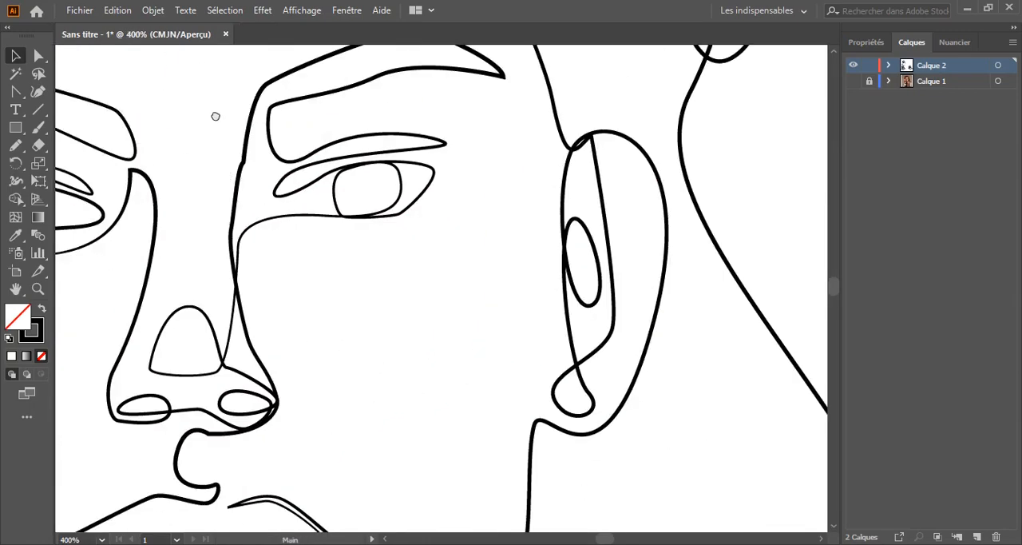
scroll(277, 336, up, 5)
key(shift+w)
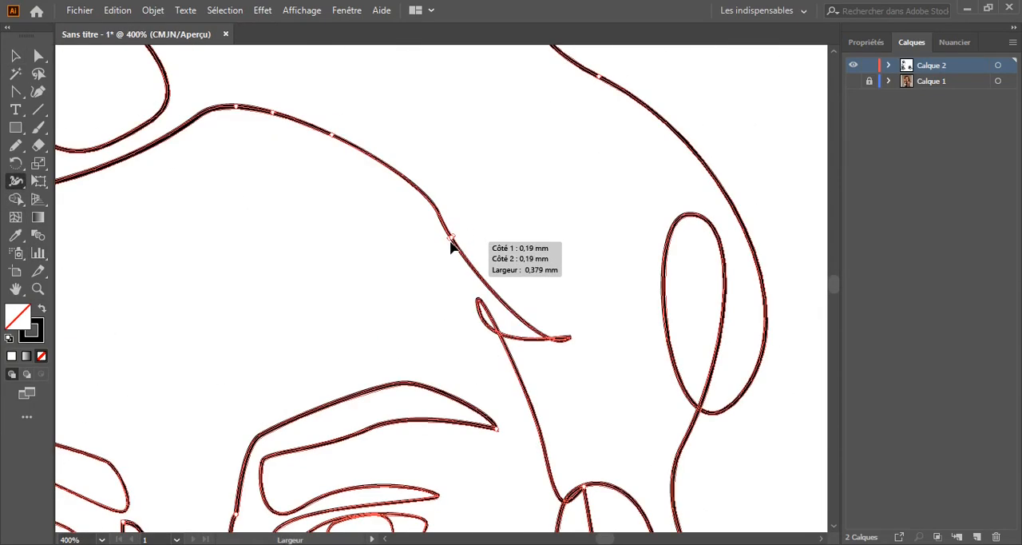
scroll(480, 372, down, 4)
scroll(435, 310, up, 5)
drag(406, 264, 306, 170)
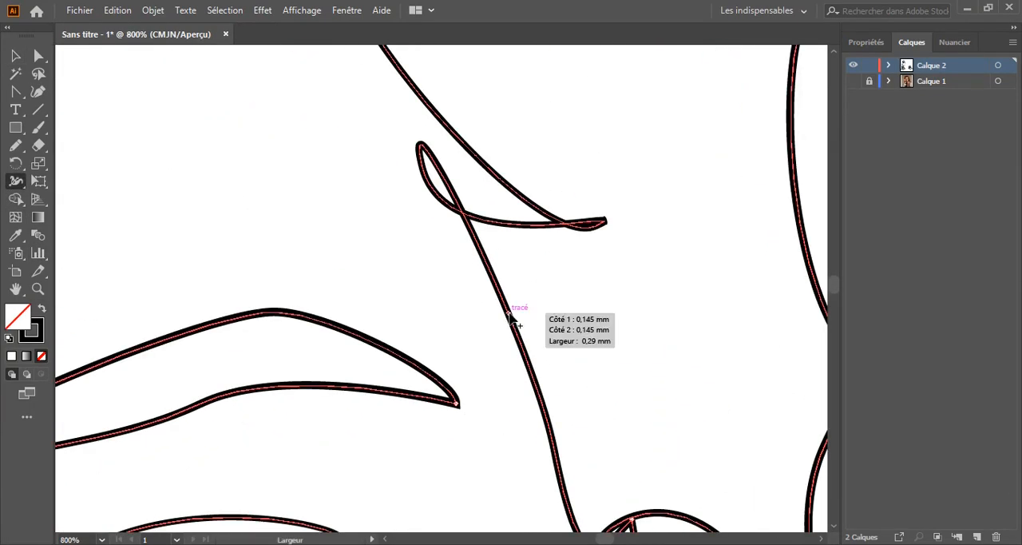
mouse_move(509, 314)
mouse_down()
mouse_move(517, 304)
mouse_move(501, 330)
mouse_up()
scroll(379, 280, up, 2)
scroll(374, 220, down, 3)
key(ctrl+z)
scroll(482, 304, down, 4)
key(ctrl+minus)
key(ctrl+minus)
key(ctrl+minus)
key(v)
click(182, 167)
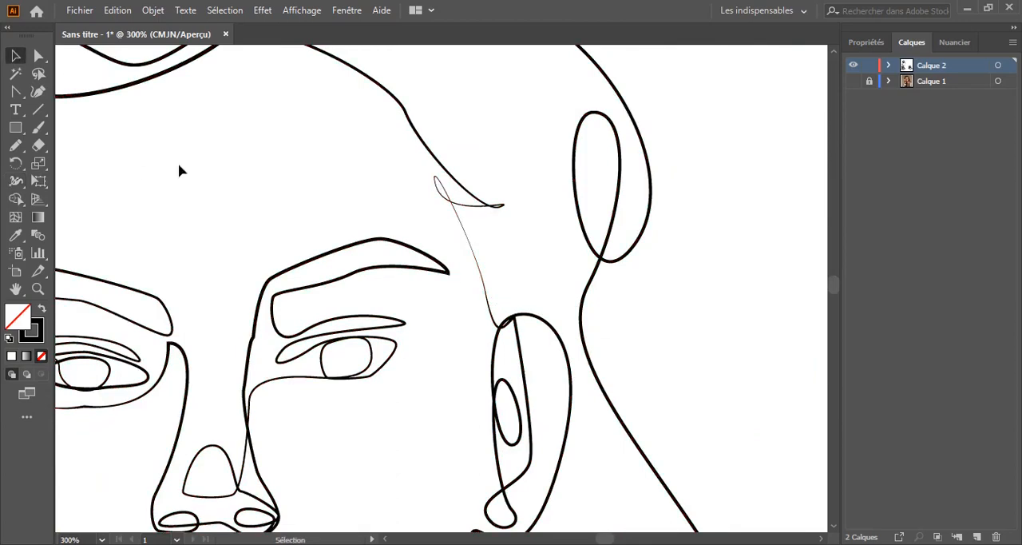
Narrow the forehead hairline at its bend above the ear-side temple to about 0.24 mm with the Width tool
key(ctrl+minus)
key(ctrl+minus)
key(ctrl+minus)
scroll(472, 217, up, 5)
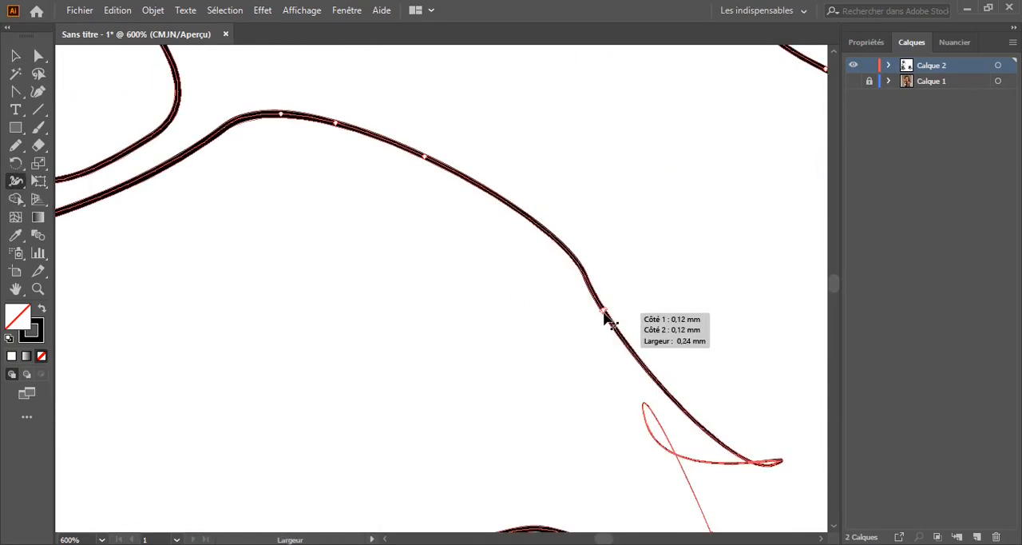
drag(372, 273, 287, 238)
key(v)
scroll(393, 263, down, 3)
key(ctrl+minus)
key(ctrl+minus)
key(ctrl+minus)
key(ctrl+minus)
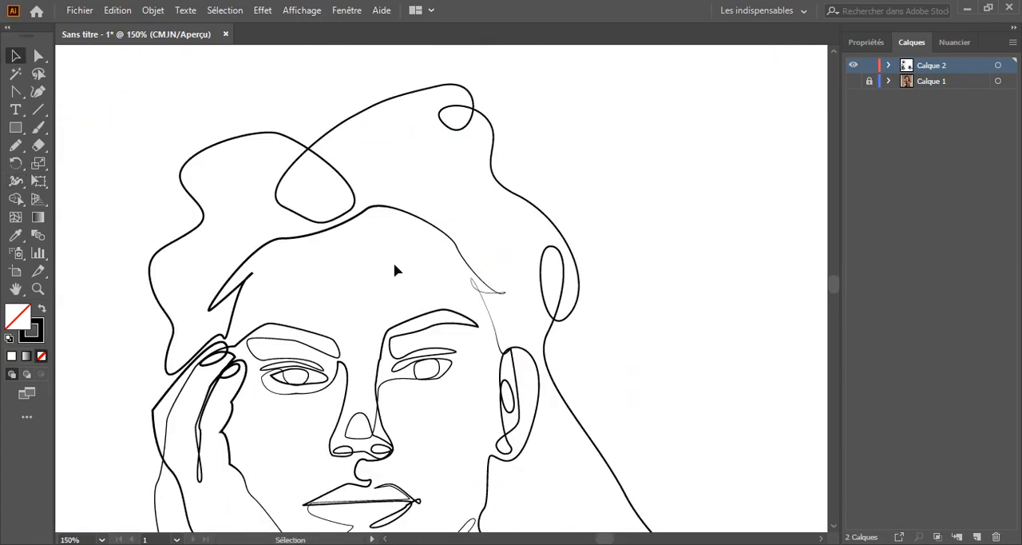
Select the line's anchor points and examine the stroke thickness around the nose, eyes and lips
drag(424, 352, 482, 236)
key(ctrl+minus)
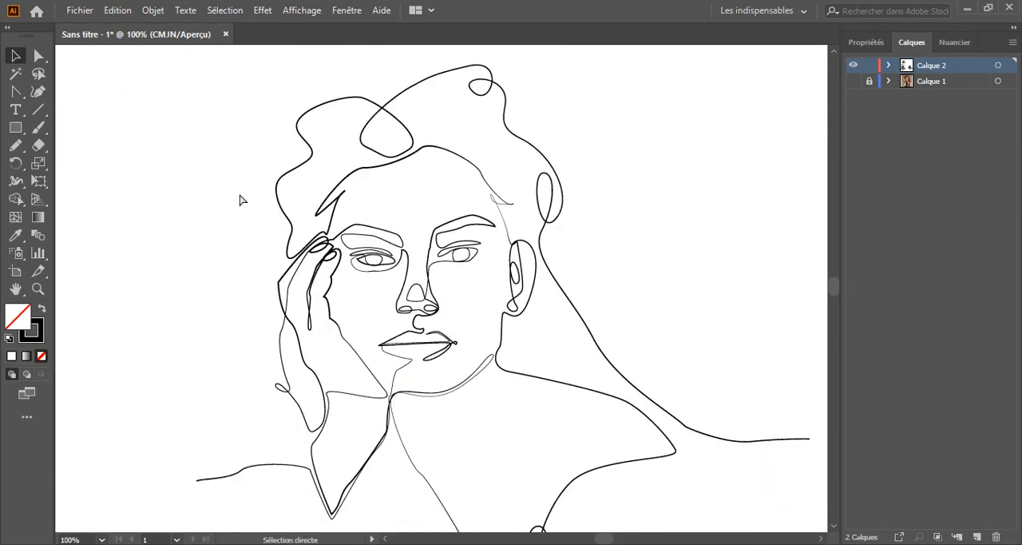
key(ctrl+plus)
key(ctrl+plus)
key(ctrl+plus)
key(ctrl+plus)
key(ctrl+plus)
key(ctrl+plus)
drag(361, 168, 366, 194)
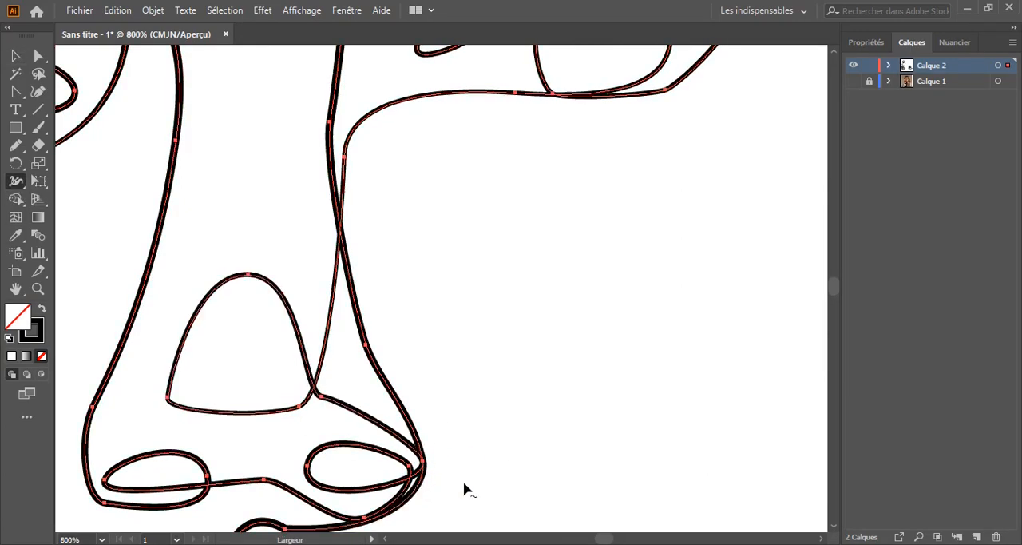
drag(464, 483, 159, 160)
key(ctrl+plus)
key(ctrl+plus)
mouse_move(487, 409)
mouse_down()
mouse_move(536, 356)
mouse_move(489, 409)
mouse_up()
key(ctrl+minus)
key(ctrl+minus)
key(ctrl+minus)
key(ctrl+minus)
key(ctrl+minus)
drag(319, 184, 519, 294)
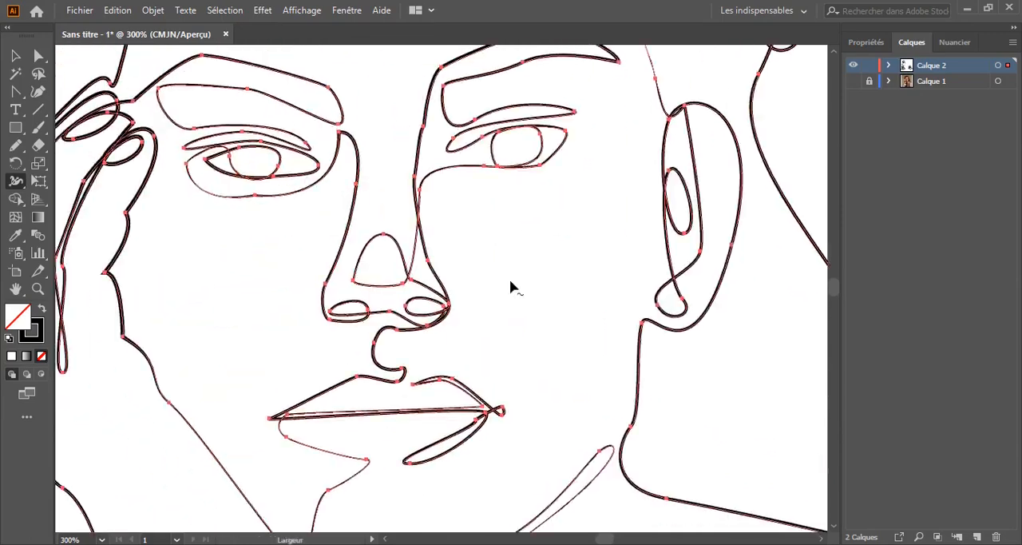
Adjust the stroke at the outer edge of the ear-side nostril to about 0.26 mm with the Width tool
key(ctrl+plus)
key(ctrl+plus)
key(ctrl+plus)
key(ctrl+plus)
key(ctrl+plus)
scroll(511, 286, down, 2)
key(shift+w)
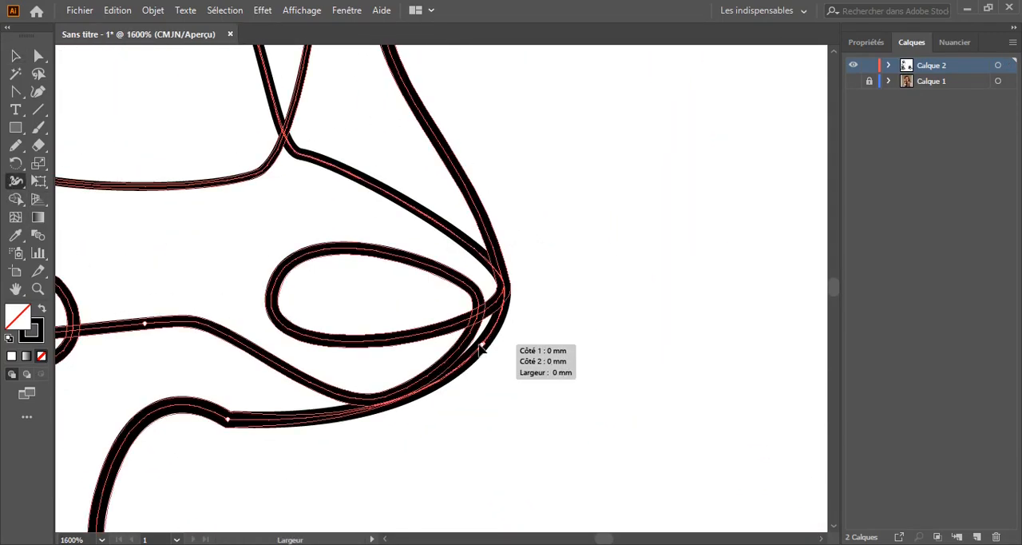
drag(493, 351, 486, 344)
key(ctrl+minus)
key(ctrl+minus)
key(ctrl+minus)
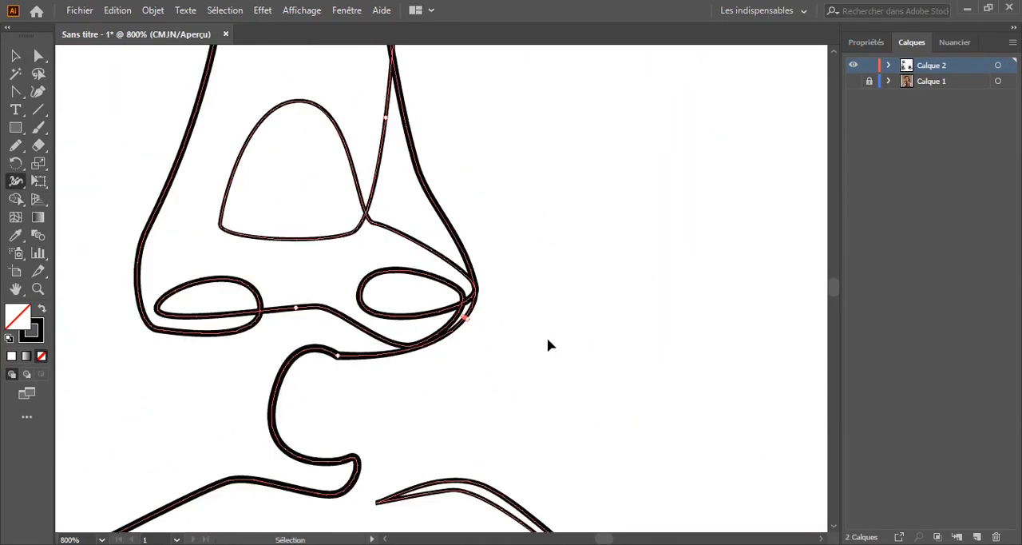
key(ctrl+plus)
key(ctrl+plus)
key(ctrl+plus)
key(ctrl+plus)
key(ctrl+plus)
key(ctrl+plus)
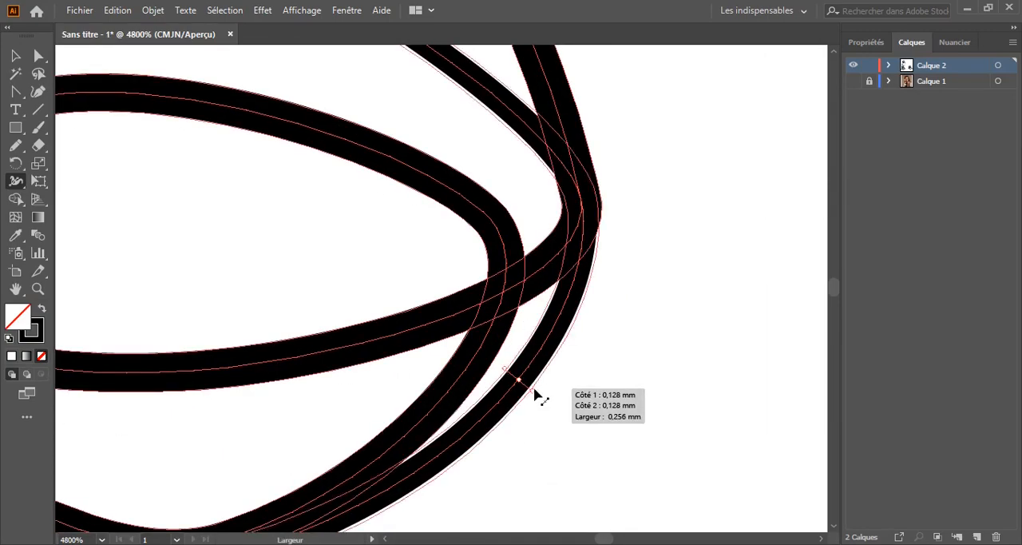
key(ctrl+minus)
key(ctrl+minus)
key(ctrl+minus)
key(ctrl+minus)
key(ctrl+minus)
drag(377, 283, 336, 309)
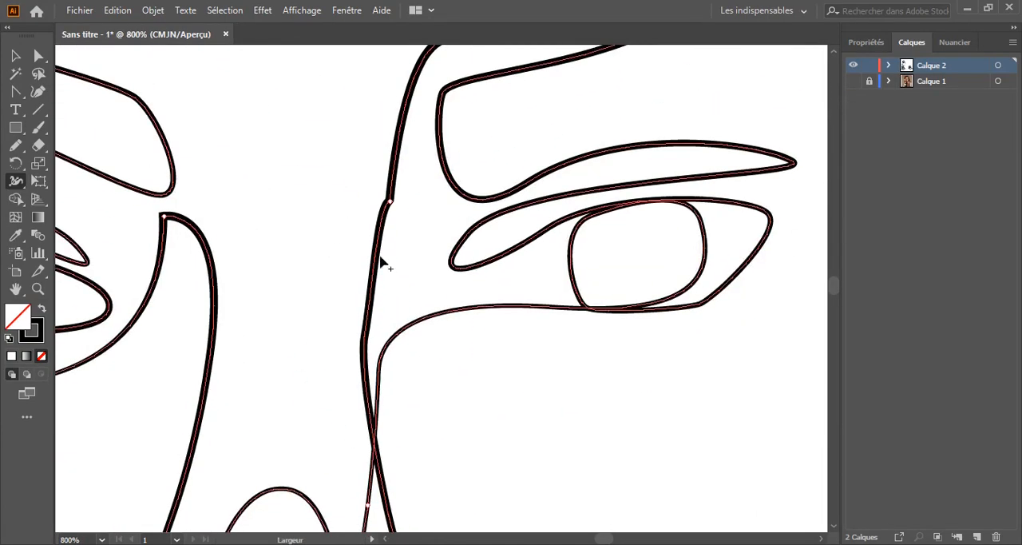
Narrow the ear-side nose bridge stroke just below the inner end of the eyebrow, and deselect the line
drag(375, 259, 371, 264)
scroll(343, 239, down, 3)
ctrl+click(319, 221)
key(ctrl+minus)
key(ctrl+minus)
key(ctrl+minus)
key(ctrl+minus)
drag(354, 114, 385, 176)
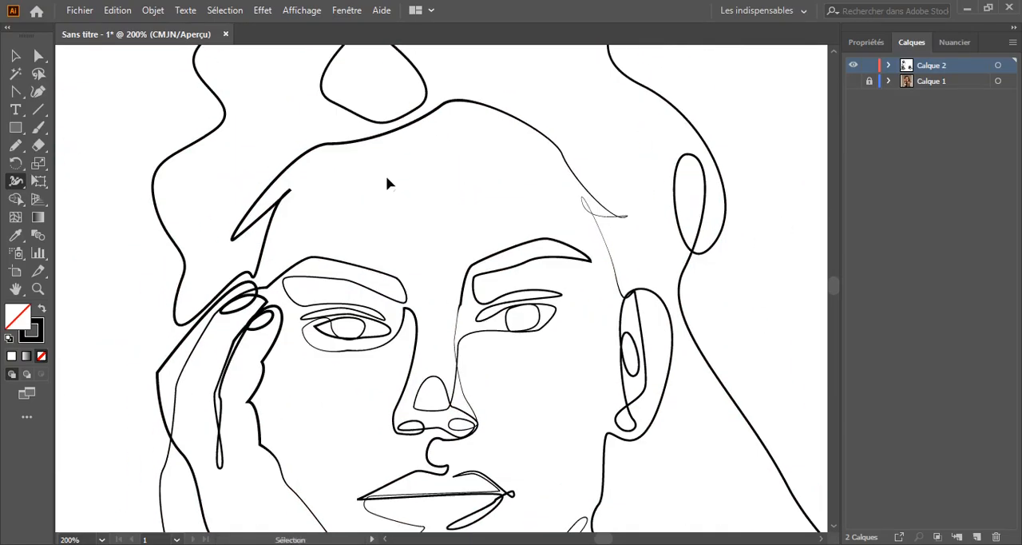
Narrow the stroke where the nose bridge joins the inner end of the ear-side eyebrow, and deselect the line
key(ctrl+plus)
key(ctrl+plus)
key(ctrl+plus)
key(ctrl+plus)
key(ctrl+plus)
drag(399, 327, 408, 334)
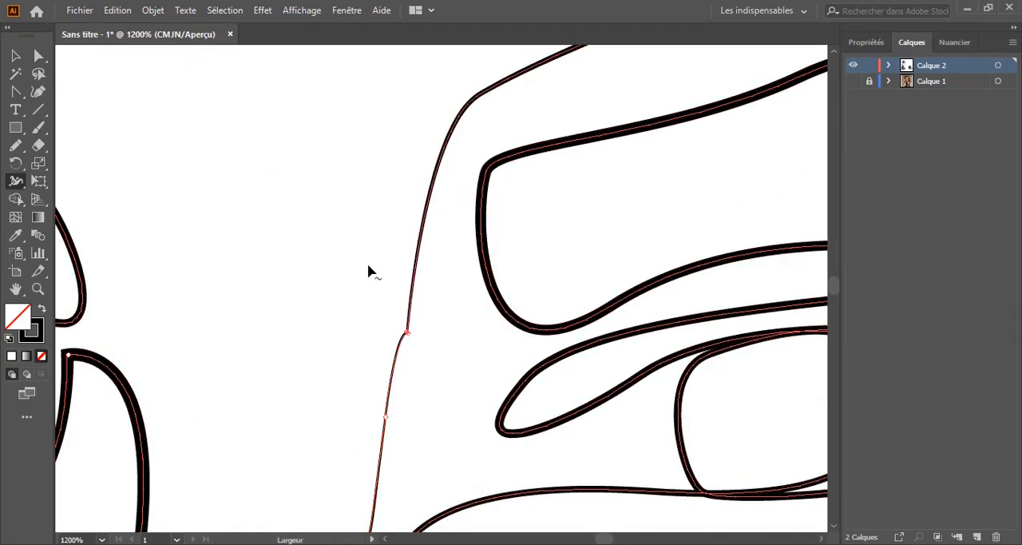
key(ctrl+minus)
key(ctrl+minus)
key(ctrl+minus)
key(ctrl+minus)
key(ctrl+minus)
click(16, 56)
click(92, 203)
Review the varied stroke thickness across the whole portrait, ending with the line deselected
drag(126, 237, 130, 128)
key(ctrl+minus)
key(ctrl+minus)
drag(227, 293, 271, 411)
key(g)
drag(194, 360, 135, 210)
drag(193, 226, 198, 223)
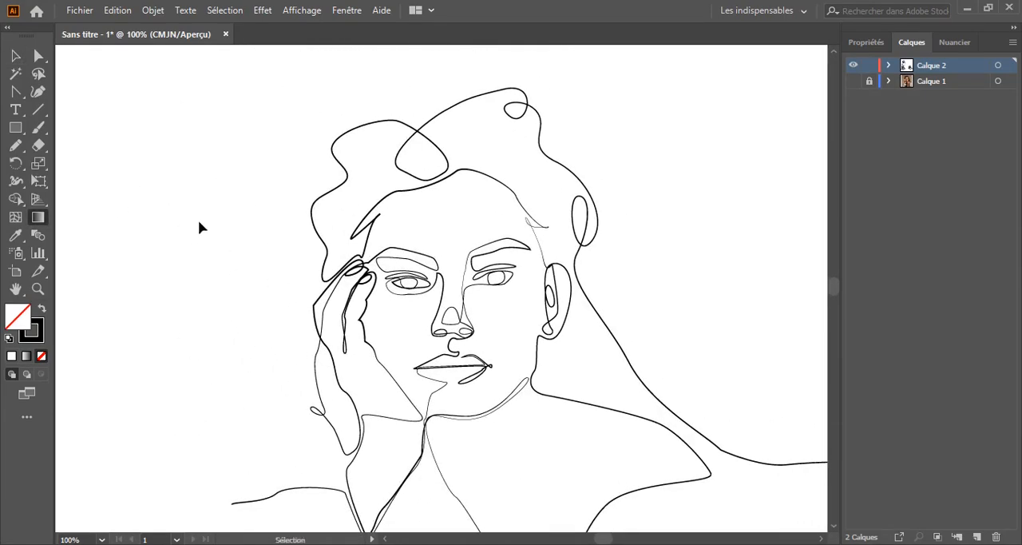
key(ctrl+plus)
key(ctrl+plus)
key(ctrl+plus)
key(ctrl+plus)
drag(250, 367, 563, 227)
key(ctrl+minus)
key(ctrl+minus)
key(ctrl+minus)
key(ctrl+minus)
key(ctrl+a)
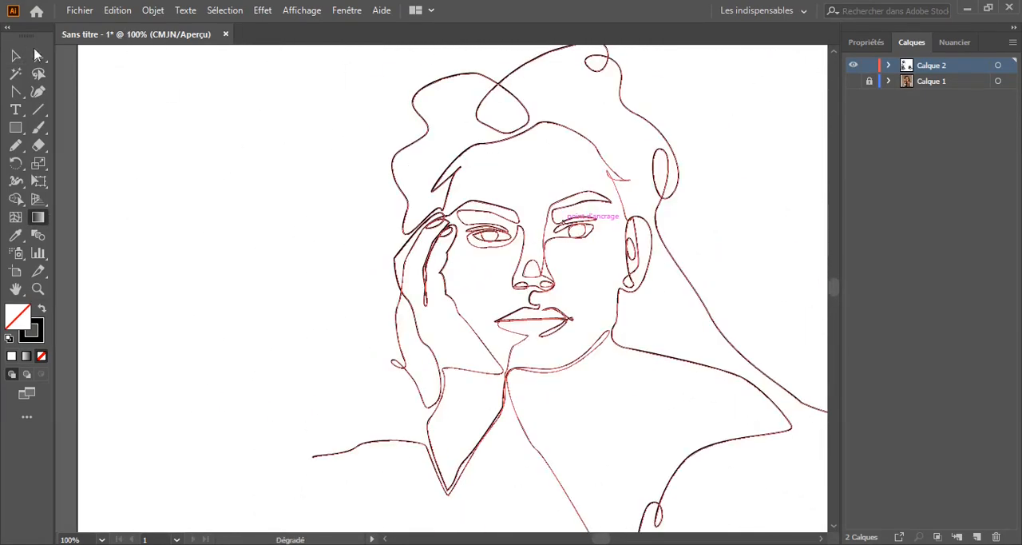
click(15, 56)
click(200, 171)
Narrow the stroke along the upper fingernail loop beside the eyebrow with the Width tool, and deselect the line
mouse_move(339, 251)
mouse_down()
mouse_move(298, 256)
mouse_move(267, 290)
mouse_move(726, 385)
mouse_up()
key(ctrl+plus)
key(ctrl+plus)
key(ctrl+plus)
key(ctrl+plus)
key(ctrl+plus)
key(ctrl+plus)
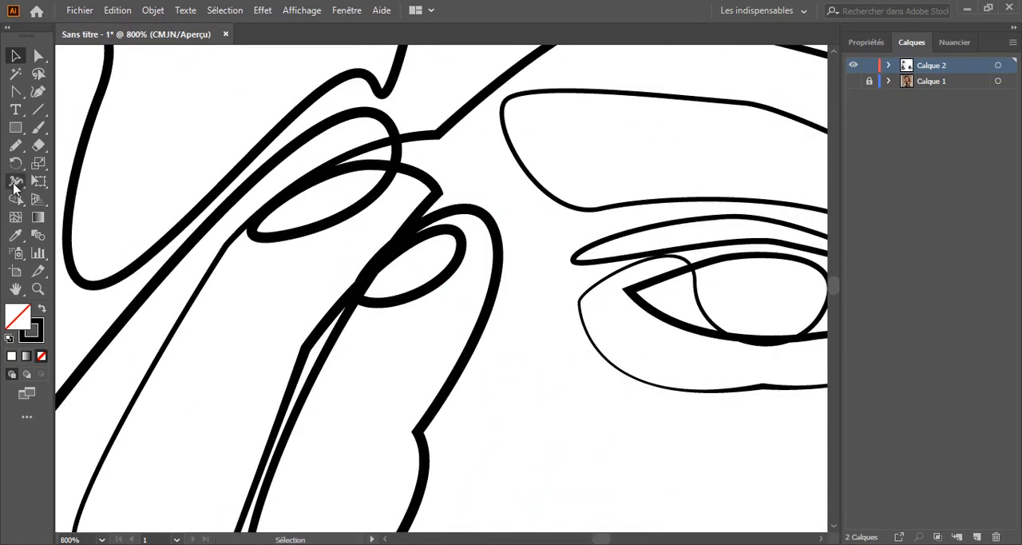
click(16, 182)
mouse_move(318, 227)
mouse_down()
mouse_move(315, 249)
mouse_move(318, 230)
mouse_up()
key(ctrl+plus)
key(ctrl+plus)
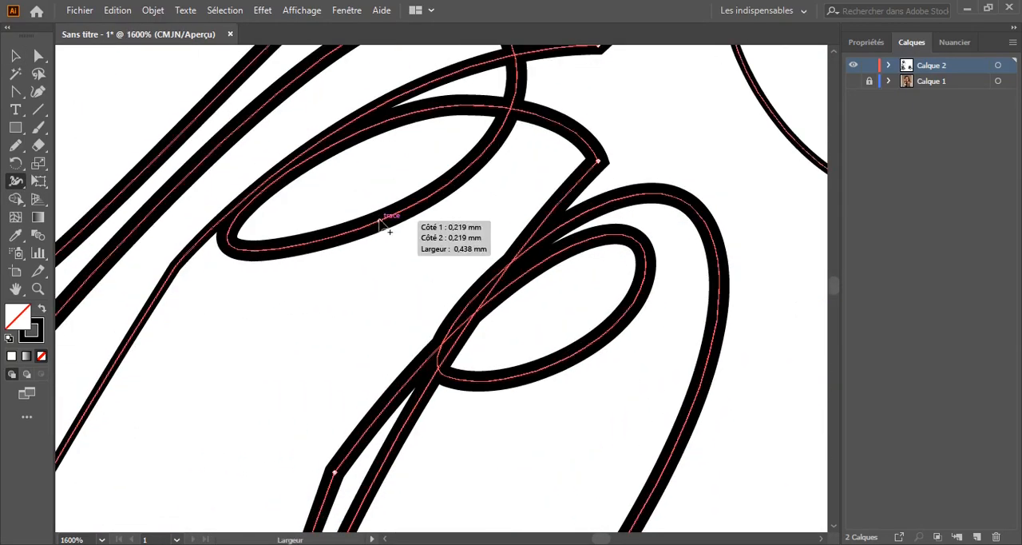
drag(379, 221, 379, 221)
key(ctrl+minus)
key(ctrl+minus)
key(ctrl+minus)
key(ctrl+minus)
key(ctrl+minus)
key(ctrl+minus)
key(ctrl+minus)
key(ctrl+minus)
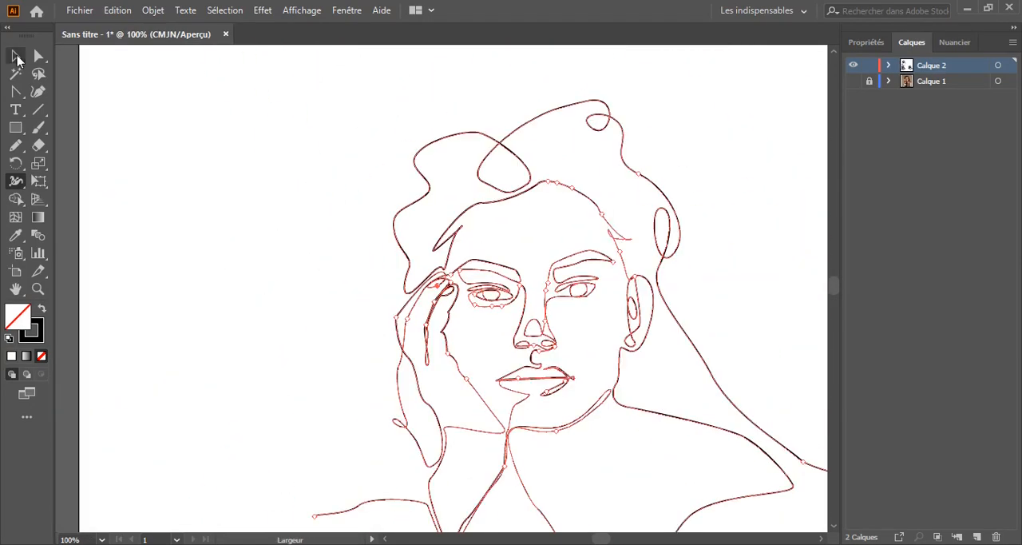
click(16, 56)
click(344, 252)
mouse_move(344, 252)
mouse_down()
mouse_move(173, 276)
mouse_move(233, 226)
mouse_move(278, 212)
mouse_up()
Narrow the stroke at the crossing and along the side of the large hair loop above the forehead, and deselect the line
key(ctrl+plus)
key(ctrl+plus)
key(ctrl+plus)
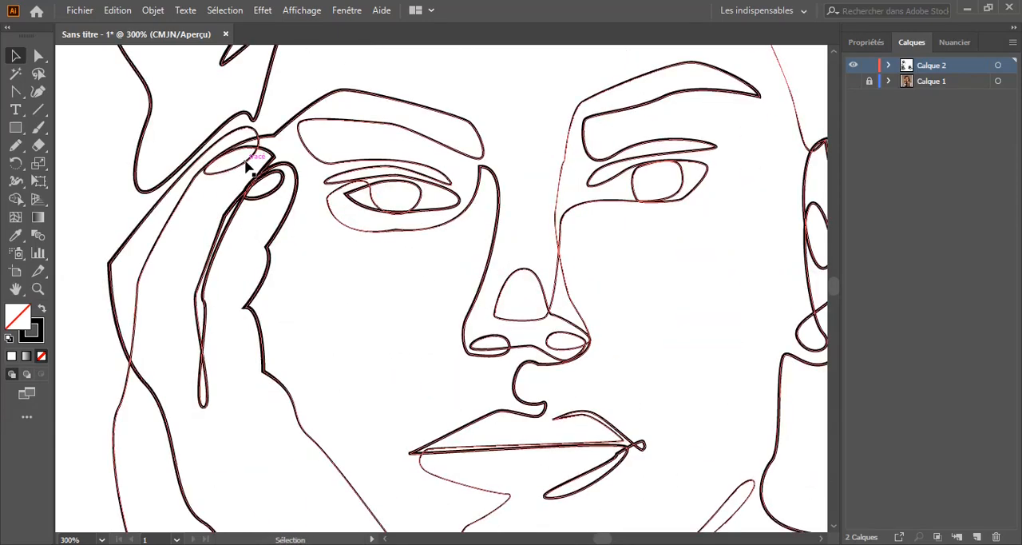
drag(246, 131, 284, 537)
click(14, 184)
key(ctrl+plus)
key(ctrl+plus)
key(ctrl+plus)
drag(394, 55, 365, 316)
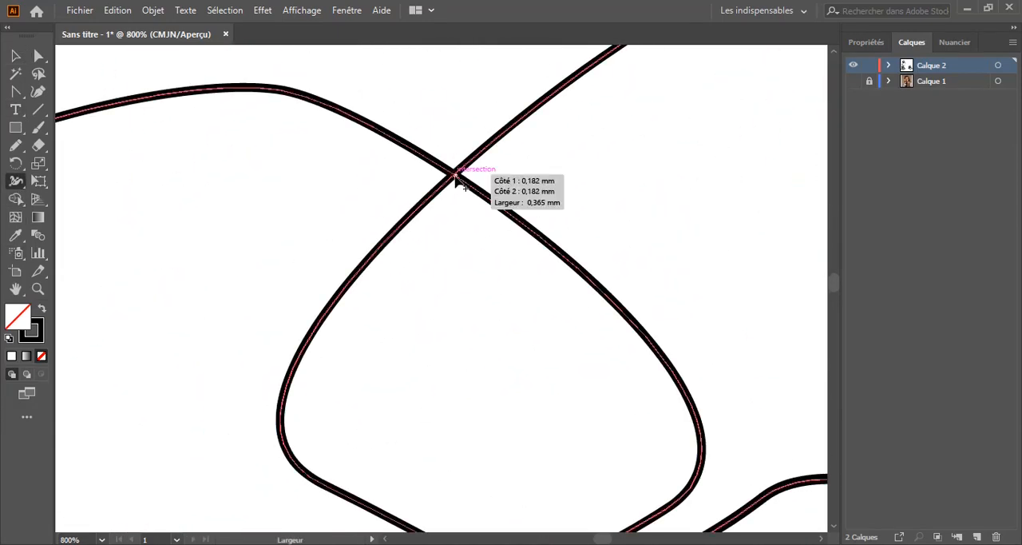
drag(454, 174, 453, 179)
drag(451, 306, 424, 110)
drag(416, 349, 415, 351)
key(v)
key(ctrl+minus)
key(ctrl+minus)
key(ctrl+minus)
key(ctrl+minus)
key(ctrl+minus)
key(ctrl+minus)
key(ctrl+minus)
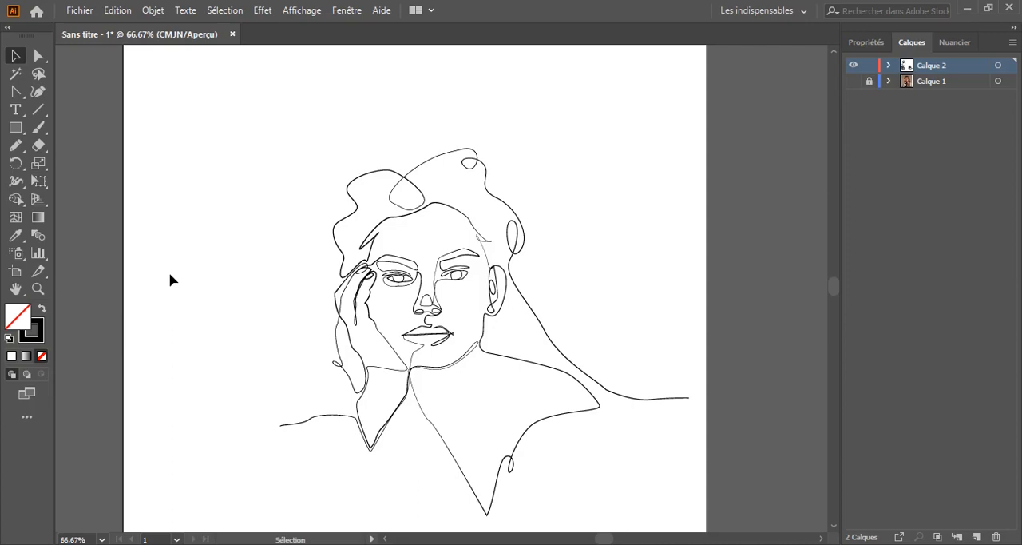
Narrow the stroke at the free end of the hair line beyond the shoulder with the Width tool, and deselect the line
key(ctrl+plus)
key(ctrl+plus)
key(ctrl+plus)
drag(811, 440, 217, 98)
key(ctrl+plus)
key(ctrl+plus)
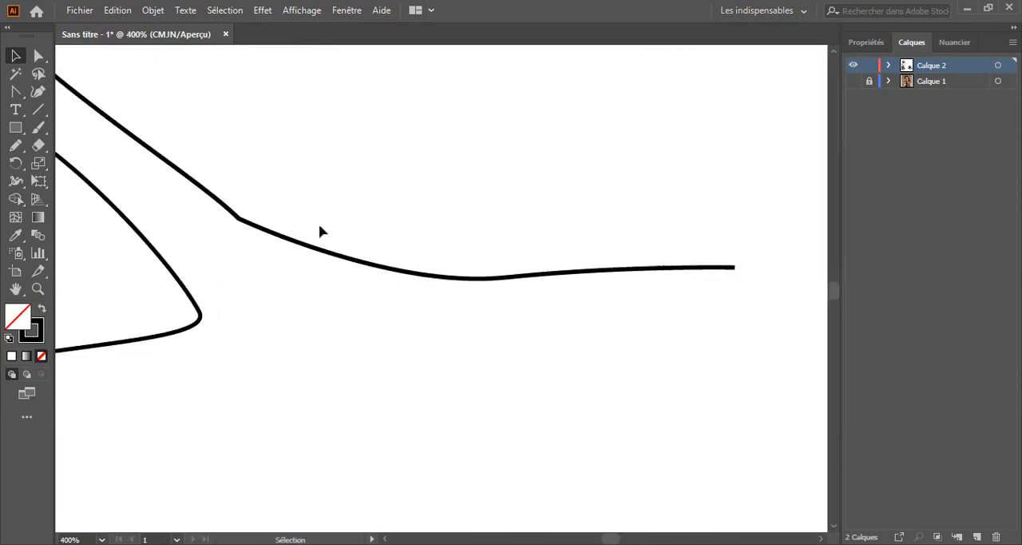
key(shift+w)
drag(532, 314, 252, 324)
key(ctrl+plus)
key(ctrl+plus)
key(ctrl+plus)
key(ctrl+plus)
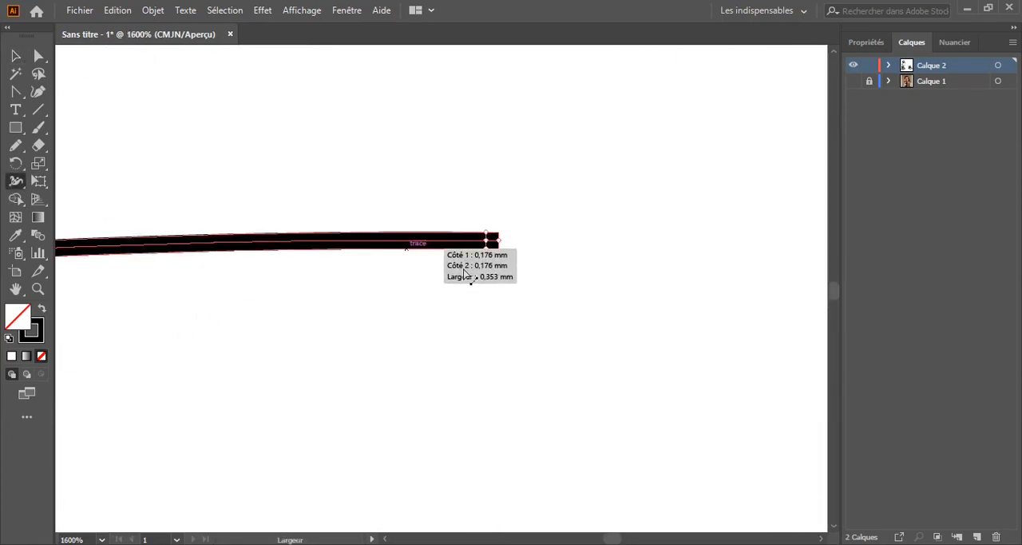
key(ctrl+plus)
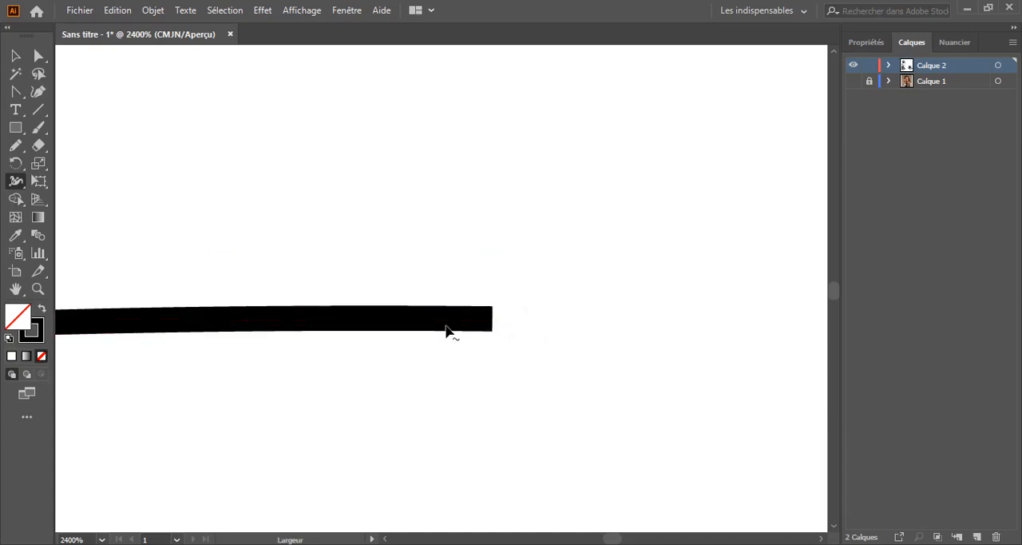
drag(477, 322, 518, 348)
key(ctrl+z)
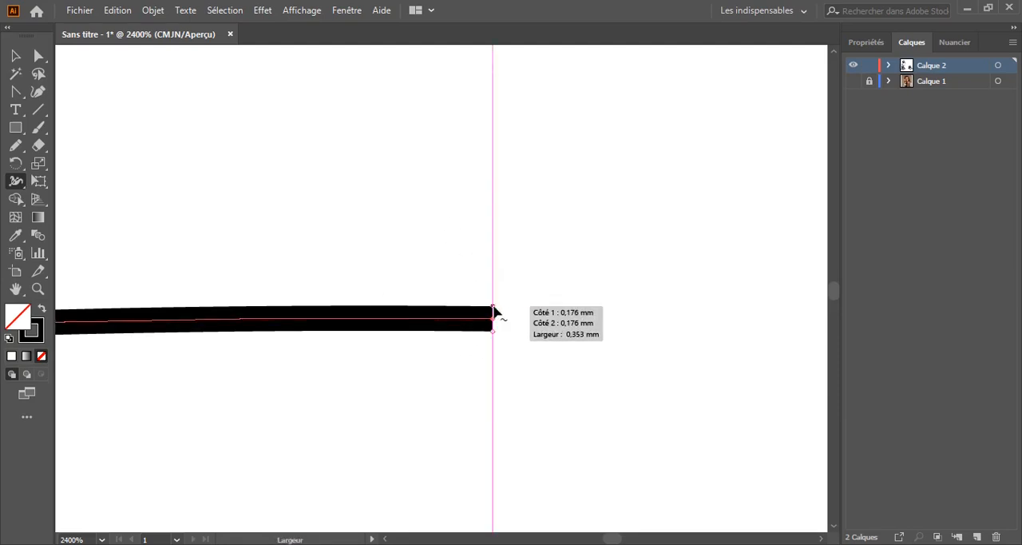
key(ctrl+minus)
key(ctrl+minus)
key(ctrl+minus)
key(ctrl+minus)
key(ctrl+minus)
key(ctrl+minus)
key(ctrl+minus)
key(ctrl+minus)
key(ctrl+minus)
drag(343, 242, 488, 334)
key(v)
click(471, 169)
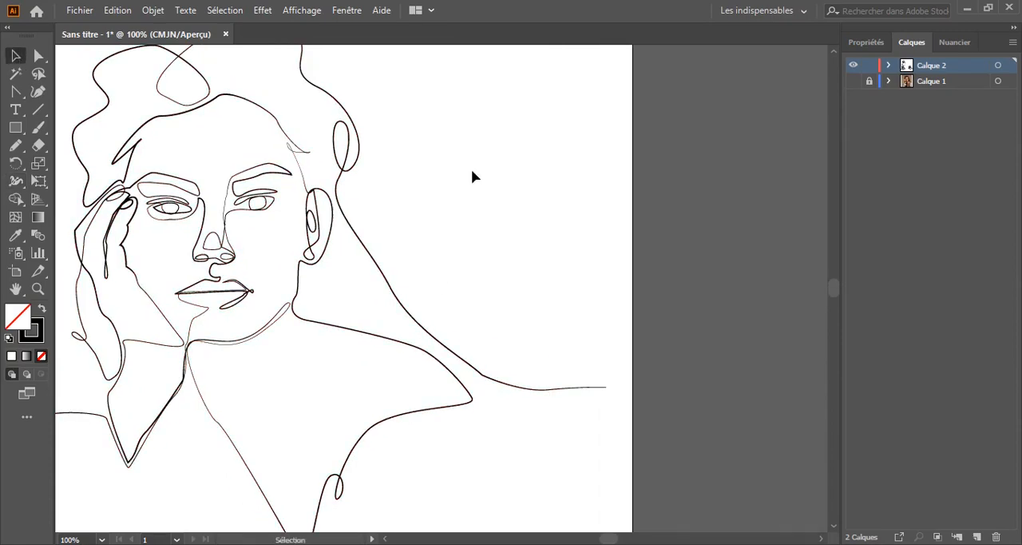
Narrow the stroke where the long hair line bends beside the shoulder tip, and deselect the line
drag(463, 258, 447, 208)
key(ctrl+plus)
key(ctrl+plus)
key(ctrl+plus)
key(ctrl+plus)
key(ctrl+plus)
key(ctrl+plus)
key(ctrl+plus)
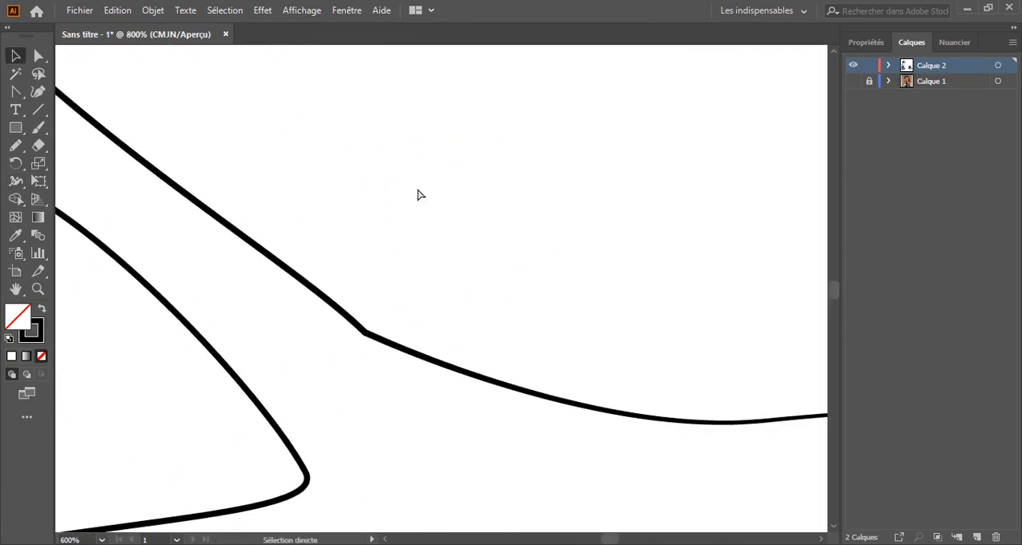
key(shift+w)
drag(361, 359, 360, 357)
key(ctrl+minus)
key(ctrl+minus)
key(ctrl+minus)
key(ctrl+minus)
key(ctrl+minus)
key(ctrl+minus)
key(ctrl+minus)
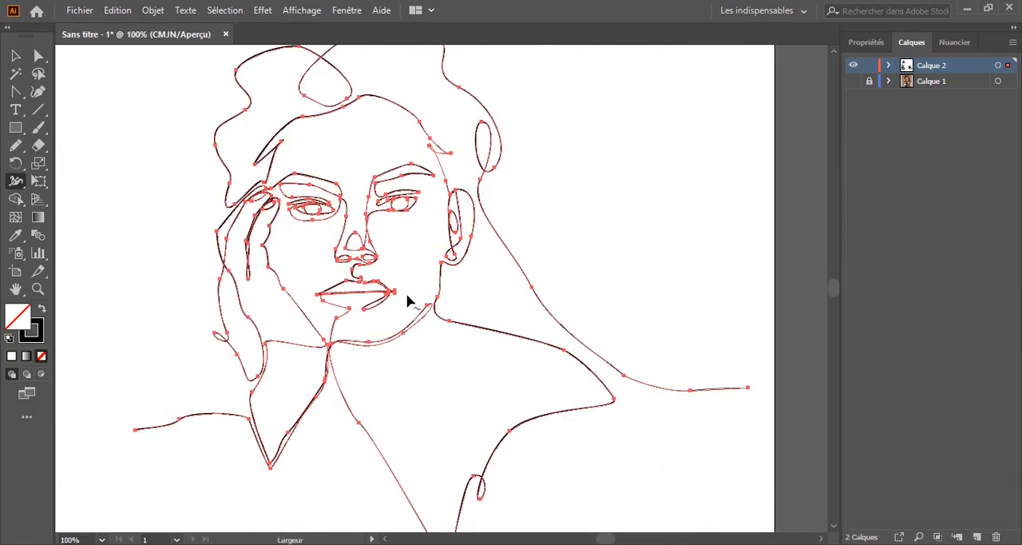
key(v)
mouse_move(657, 179)
mouse_down()
mouse_move(667, 227)
mouse_move(666, 181)
mouse_up()
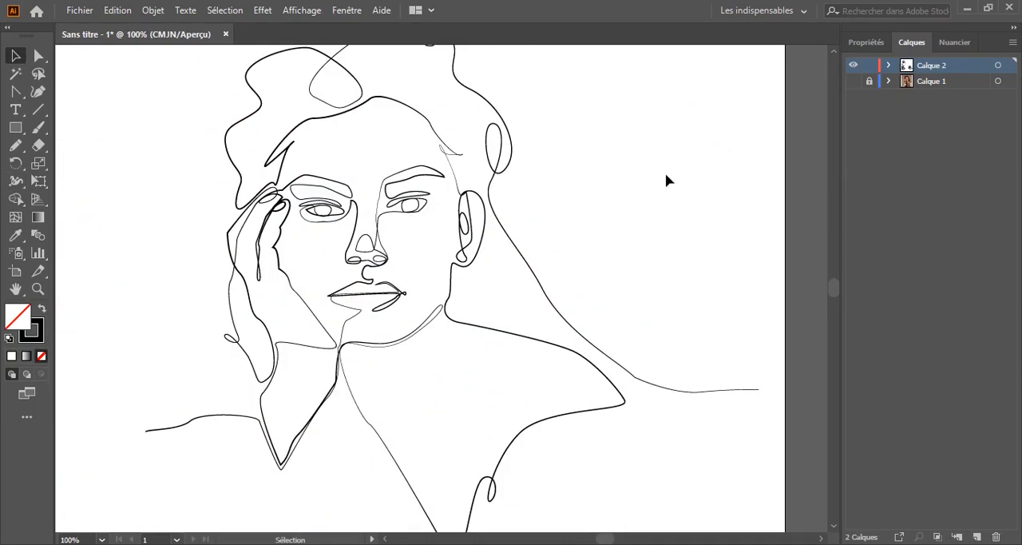
key(ctrl+minus)
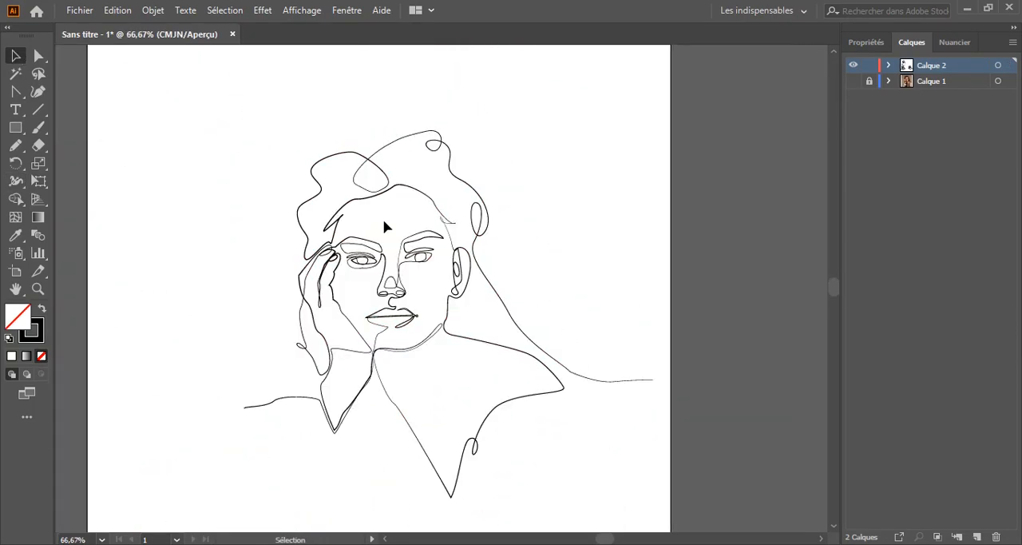
Narrow the stroke at the finger's bend just below the lower fingernail loop, and deselect the line
key(ctrl+plus)
drag(141, 251, 246, 257)
key(ctrl+plus)
key(ctrl+plus)
key(ctrl+plus)
key(ctrl+plus)
key(ctrl+plus)
key(ctrl+plus)
mouse_move(120, 208)
mouse_down()
mouse_move(249, 289)
mouse_move(324, 137)
mouse_move(268, 200)
mouse_move(411, 374)
mouse_move(379, 405)
mouse_up()
key(ctrl+plus)
key(ctrl+plus)
scroll(214, 165, up, 3)
click(409, 262)
click(88, 236)
scroll(88, 236, down, 5)
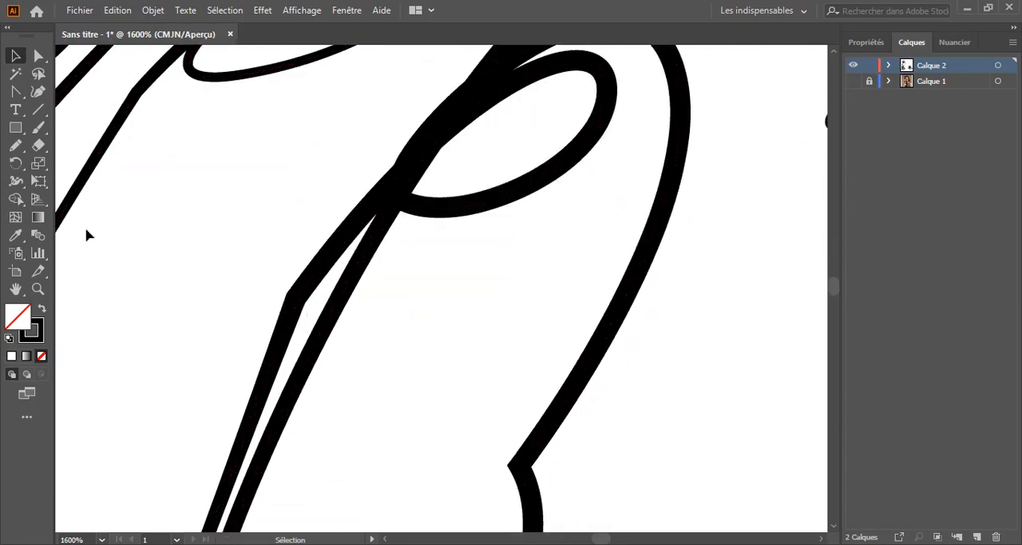
drag(303, 299, 296, 298)
scroll(272, 276, up, 3)
click(16, 56)
scroll(440, 321, up, 2)
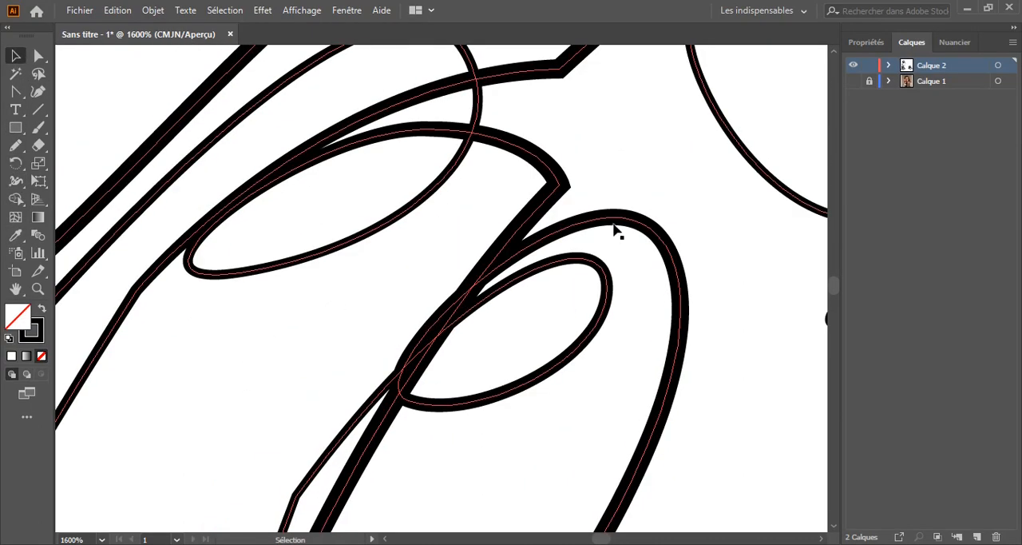
key(ctrl+1)
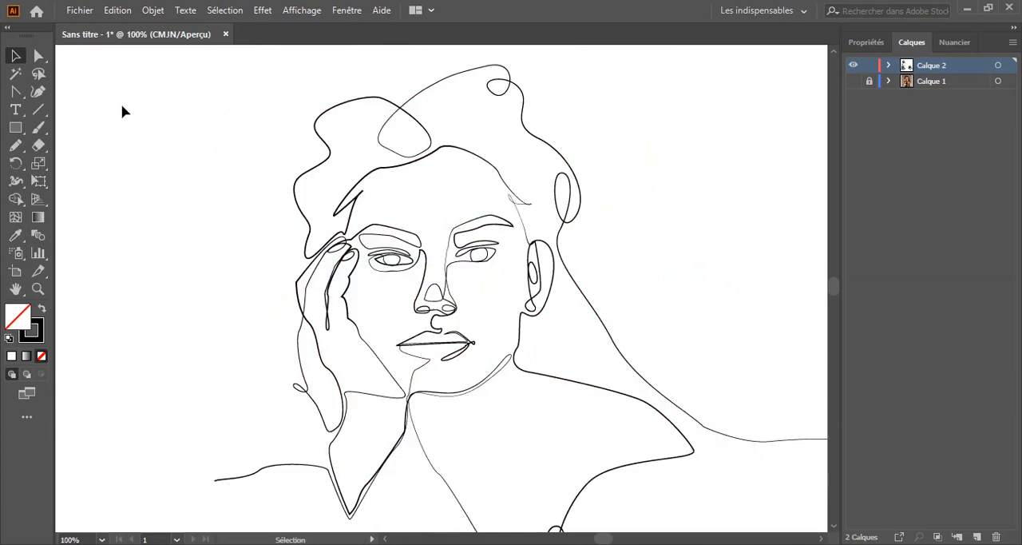
scroll(226, 231, down, 1)
scroll(216, 244, right, 1)
scroll(193, 263, down, 1)
scroll(190, 239, down, 1)
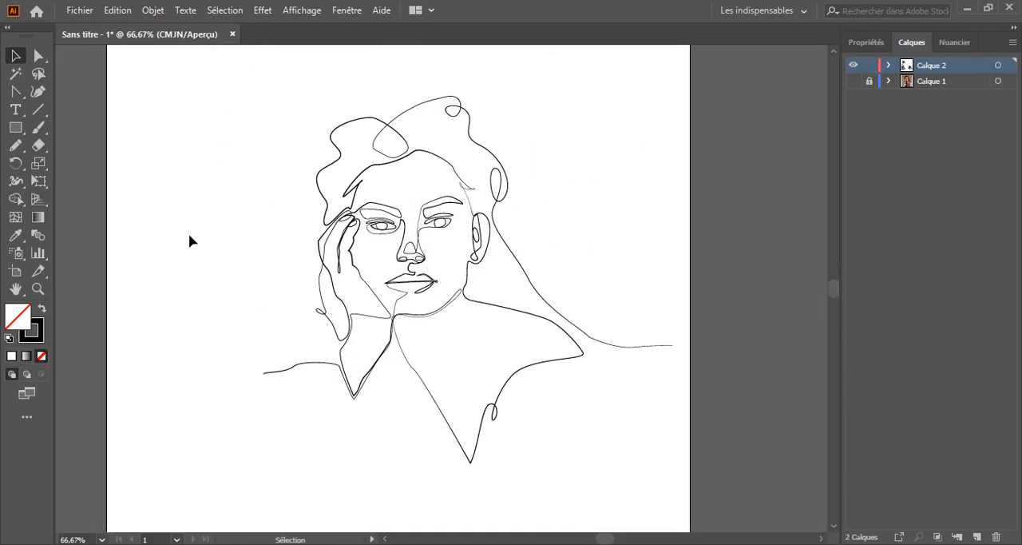
Move the neck line's top anchor onto the tip where the cheek and wrist lines meet, adjust its curve handle, and deselect the line
key(ctrl+plus)
key(ctrl+plus)
key(ctrl+plus)
key(ctrl+plus)
key(ctrl+plus)
key(ctrl+plus)
key(ctrl+plus)
drag(103, 448, 488, 193)
drag(293, 443, 446, 374)
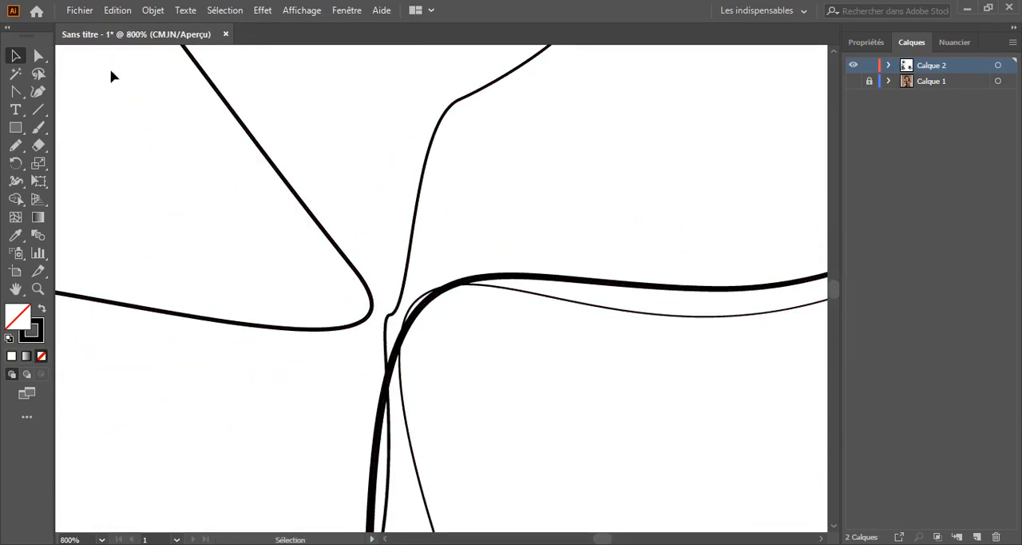
click(404, 320)
drag(415, 300, 370, 300)
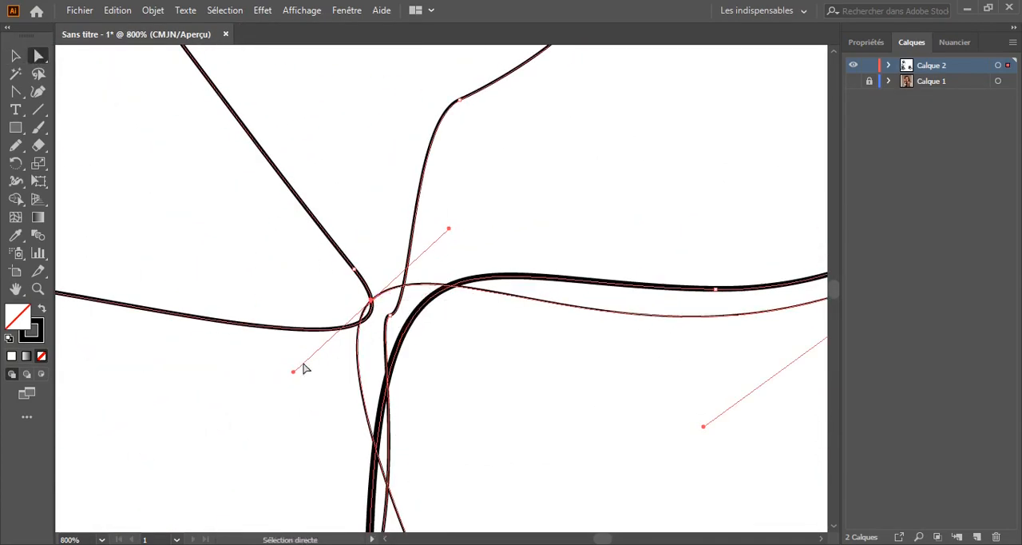
scroll(303, 368, down, 4)
scroll(307, 336, up, 1)
drag(293, 318, 343, 267)
key(ctrl+minus)
key(ctrl+minus)
key(ctrl+minus)
key(ctrl+minus)
key(ctrl+minus)
key(ctrl+minus)
key(ctrl+minus)
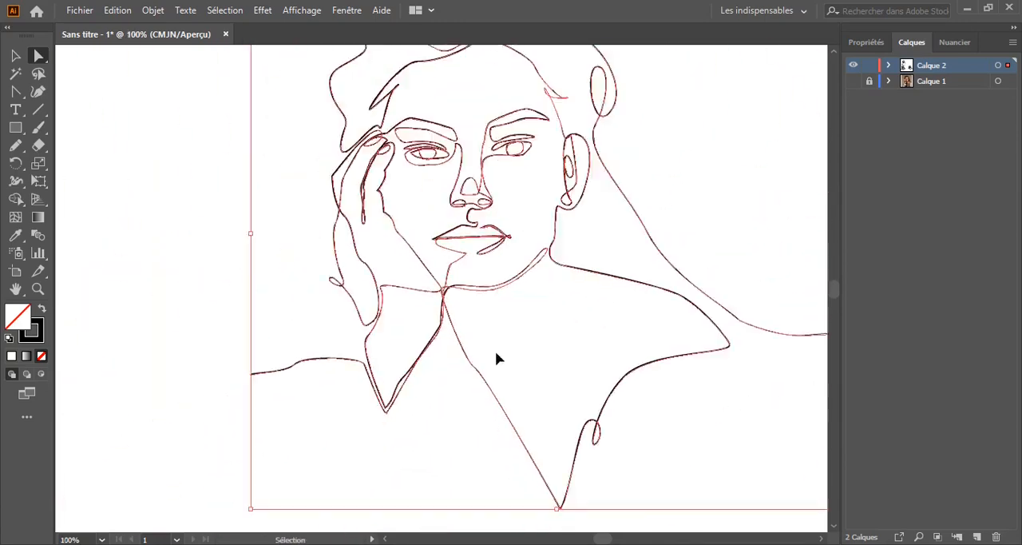
key(v)
click(225, 177)
drag(313, 218, 241, 282)
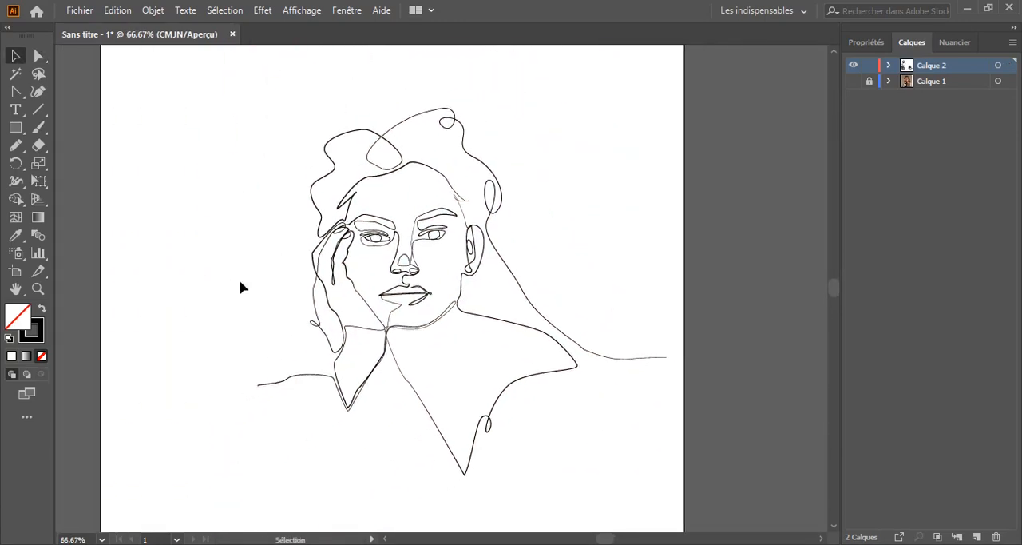
Undo the last width point change and redo it, checking the portrait line
key(ctrl+z)
click(240, 283)
click(117, 10)
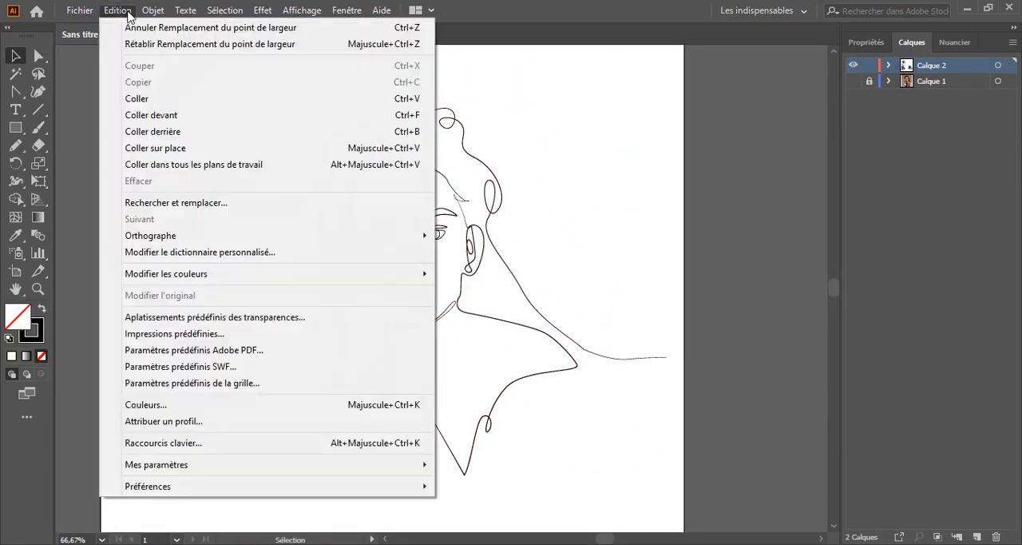
click(140, 44)
key(ctrl+plus)
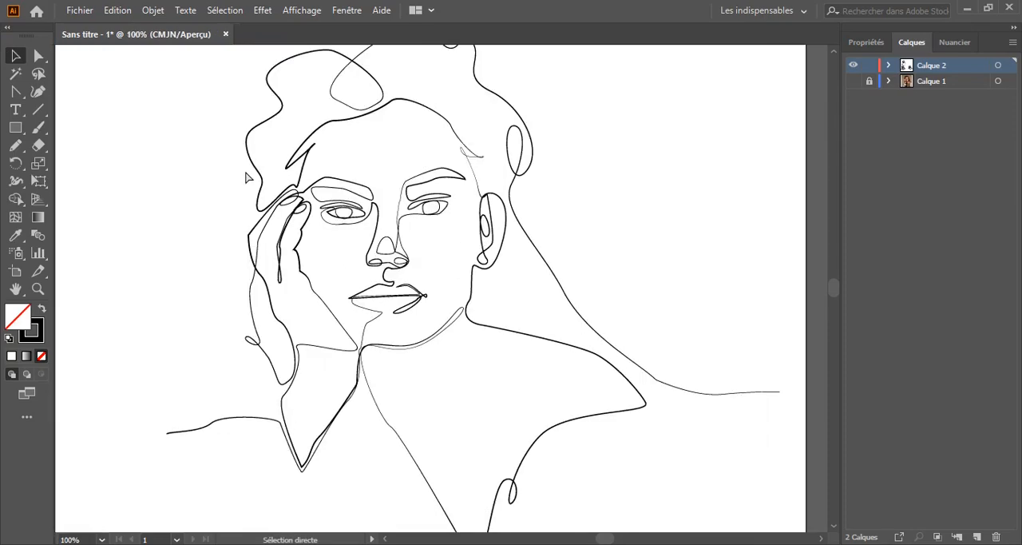
key(ctrl+plus)
drag(110, 316, 140, 284)
key(ctrl+minus)
key(ctrl+minus)
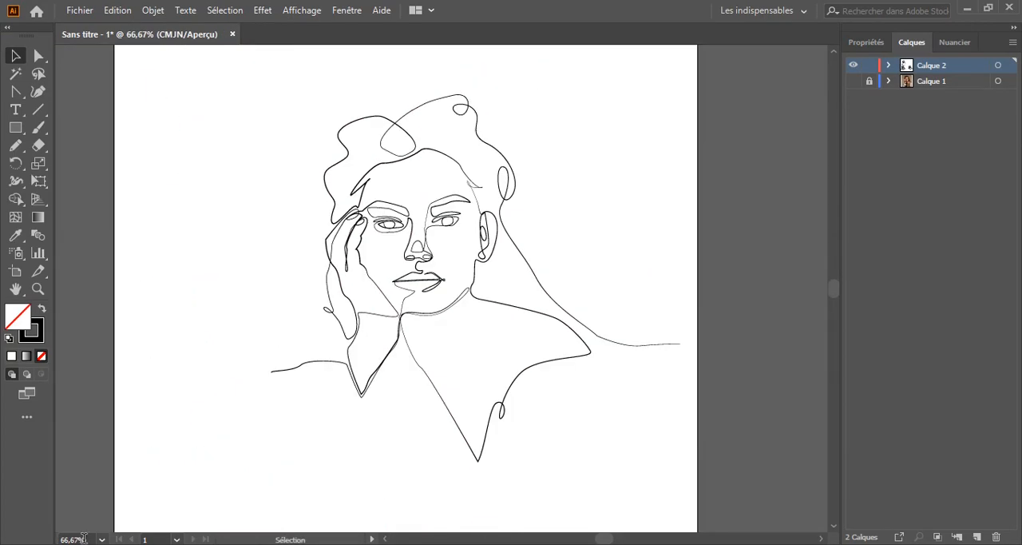